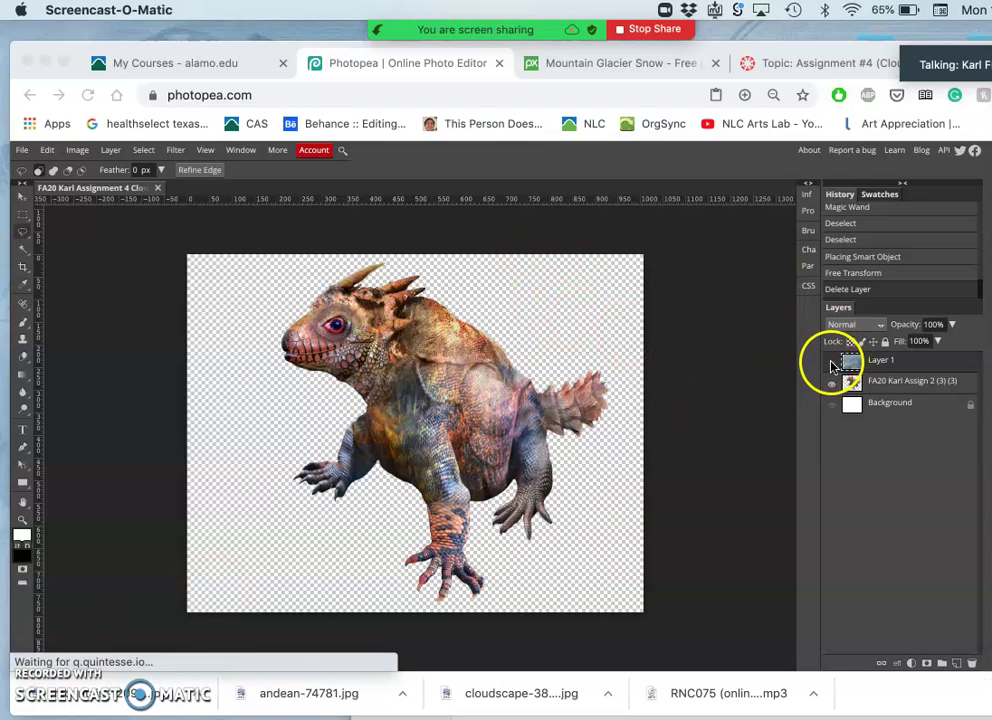
# Step: Hide the cloud layer to reveal the lizard layer beneath it
pyautogui.click(831, 362)
pyautogui.click(831, 362)
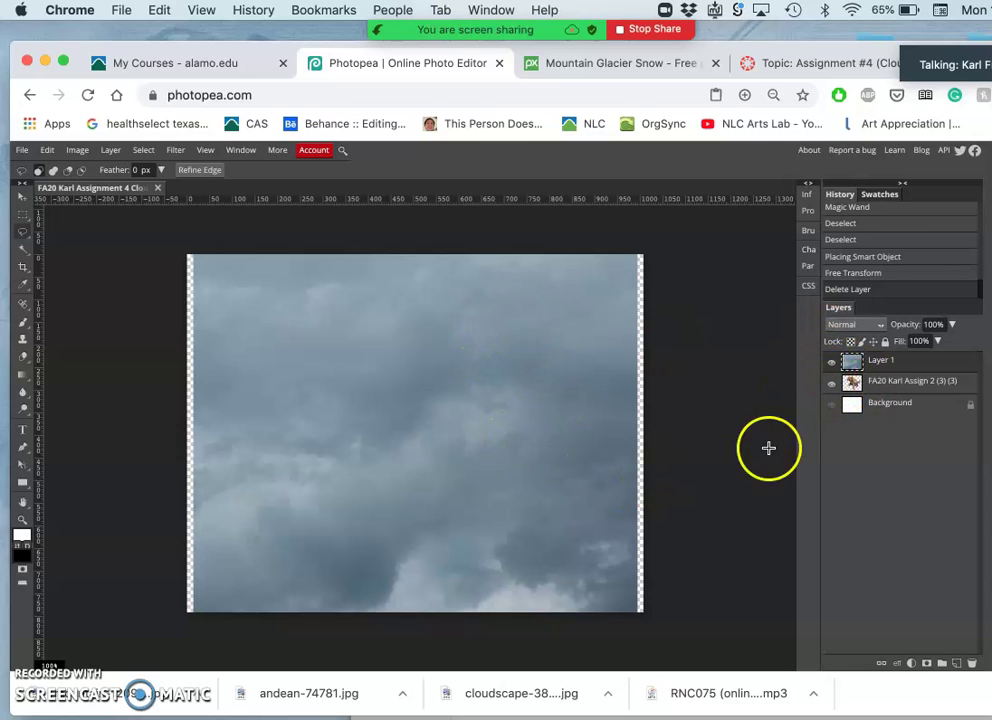
pyautogui.click(831, 364)
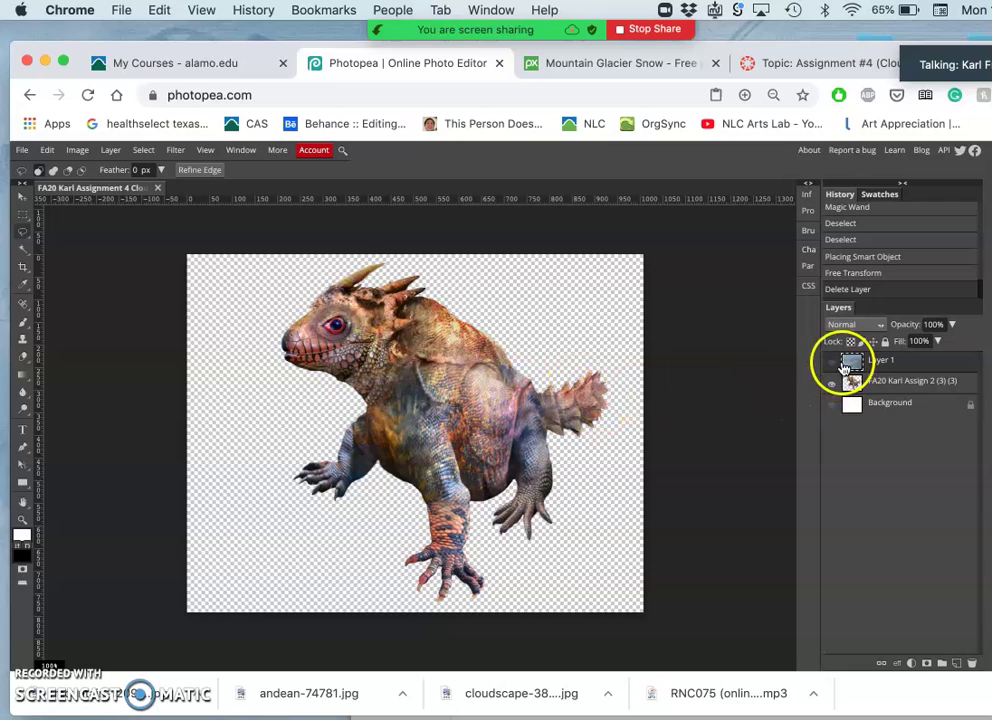
# Step: Magic Wand the transparent area around the lizard on the lizard layer
pyautogui.click(22, 253)
pyautogui.click(472, 285)
pyautogui.click(850, 405)
pyautogui.click(855, 383)
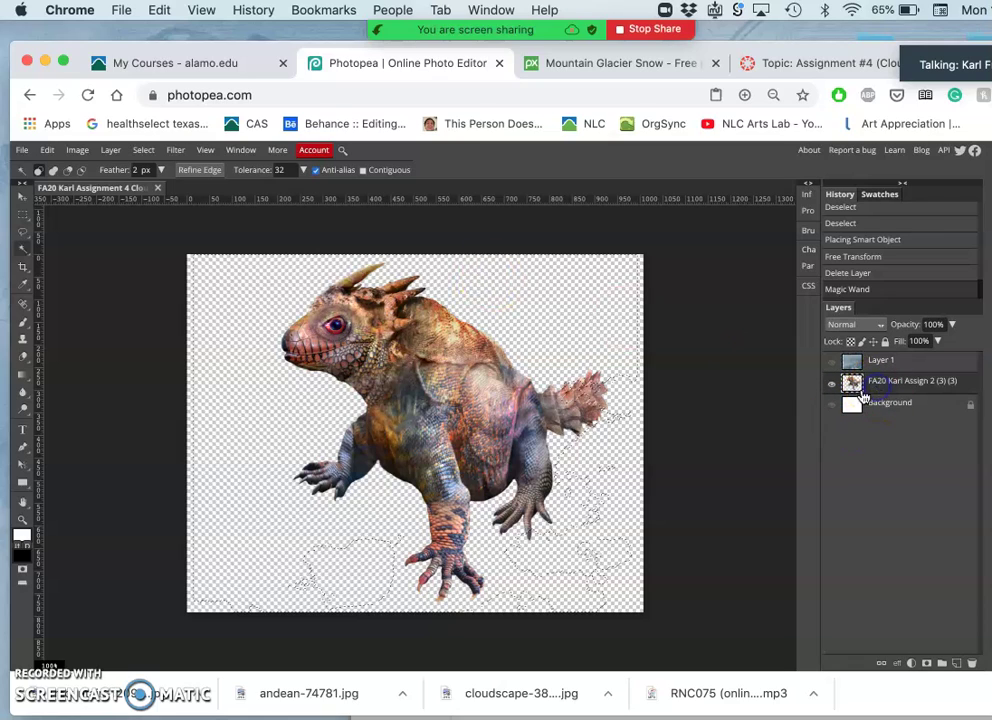
pyautogui.hotkey('ctrl', 'd')
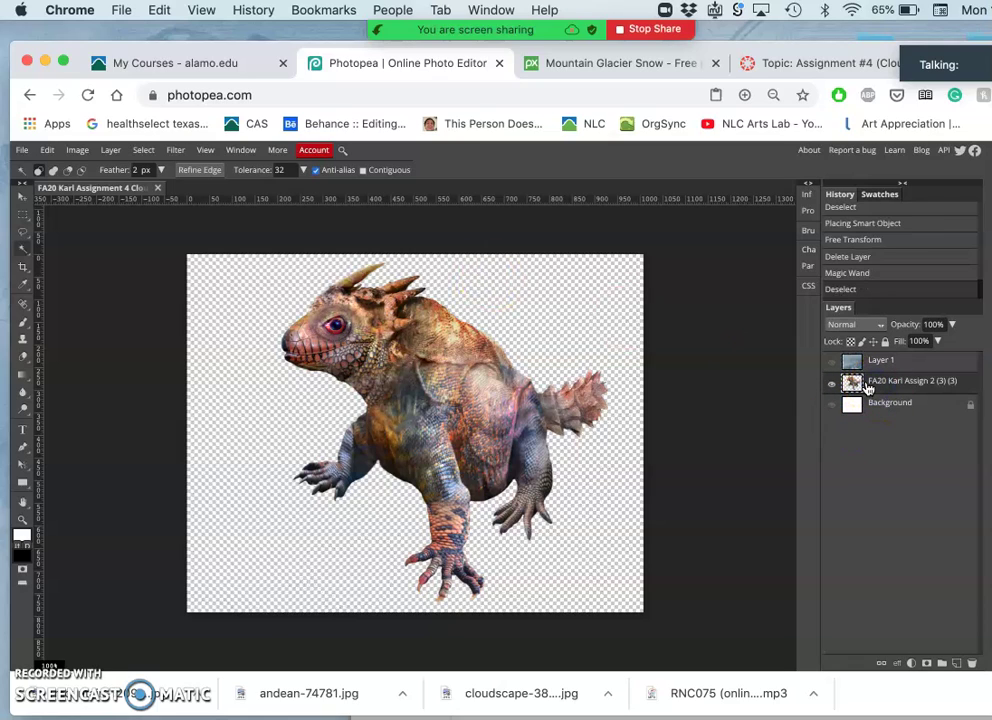
pyautogui.click(900, 384)
pyautogui.click(573, 341)
# Step: Hide the lizard layer and make the cloud layer active and visible
pyautogui.click(831, 384)
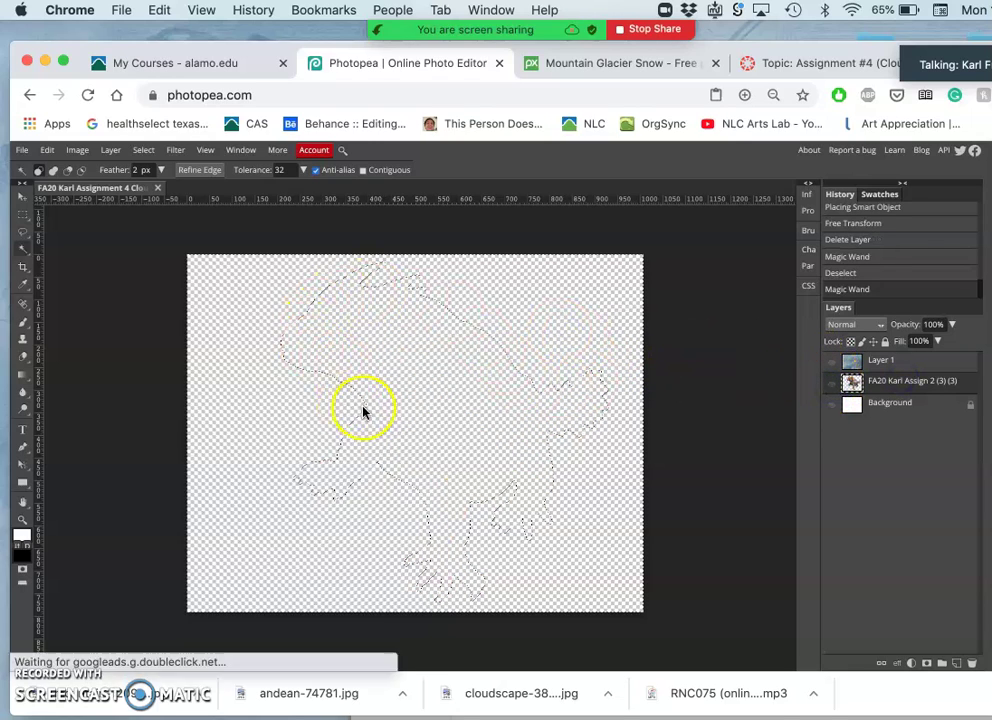
pyautogui.click(901, 364)
pyautogui.moveTo(858, 363); pyautogui.dragTo(830, 370)
pyautogui.click(830, 368)
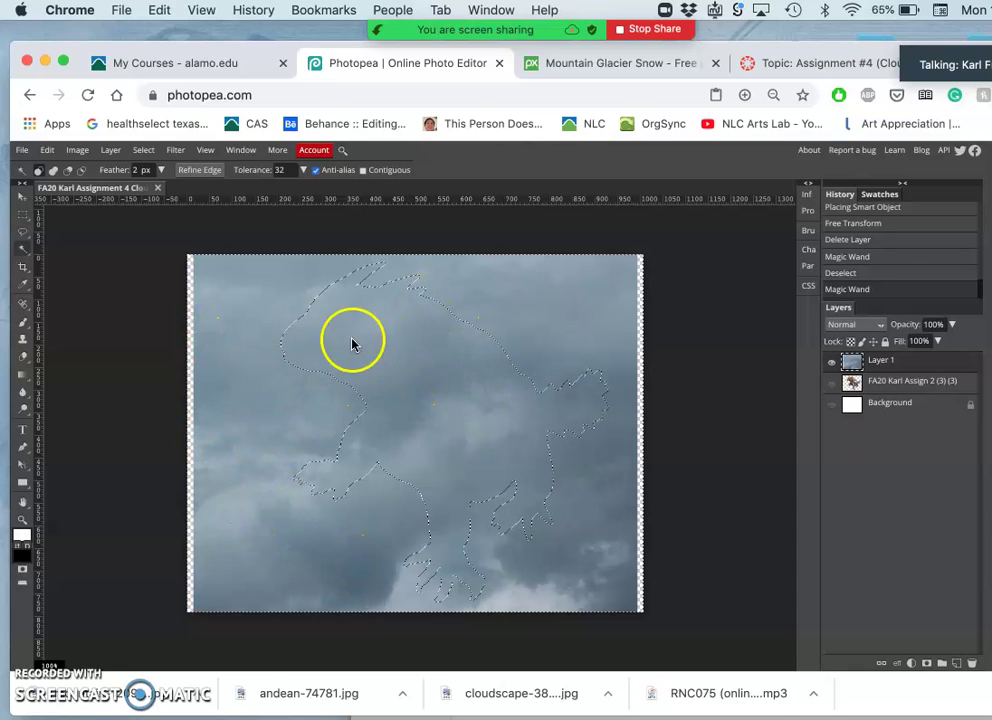
# Step: Invert the selection with Select > Inverse, then open the Layer > New submenu
pyautogui.click(143, 150)
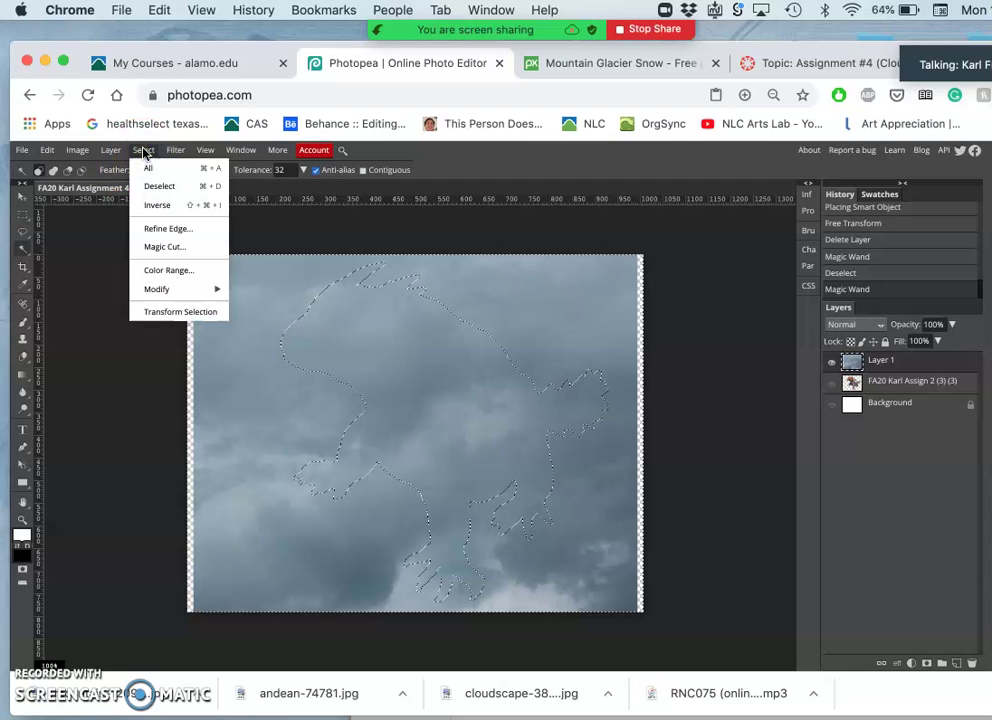
pyautogui.click(153, 206)
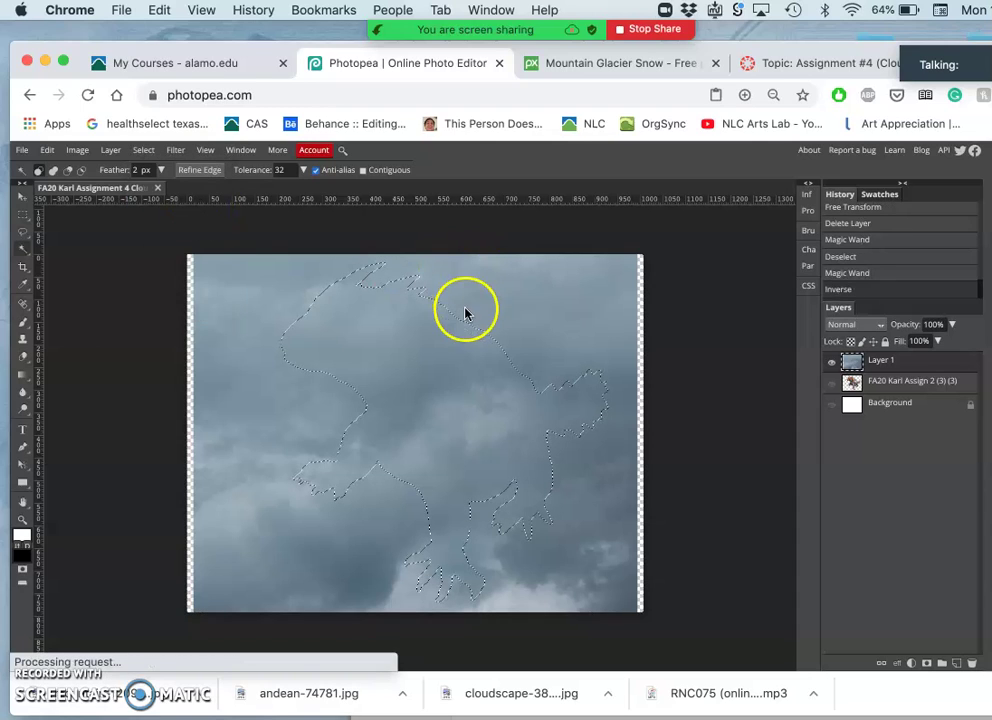
pyautogui.click(118, 152)
pyautogui.moveTo(119, 170)
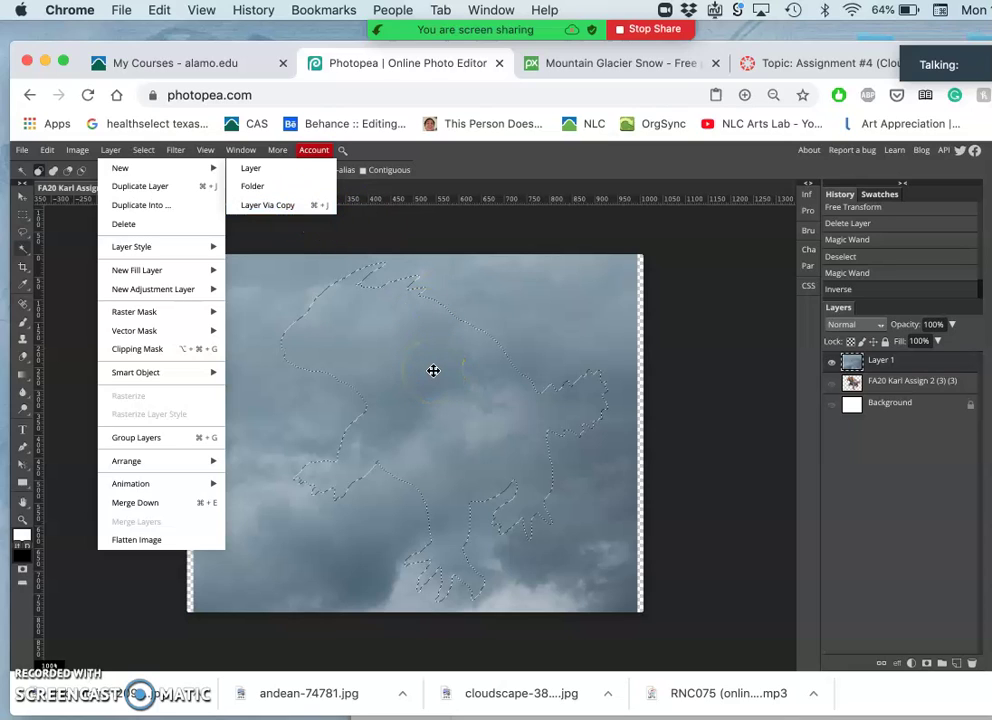
# Step: Dismiss the menu and step back in History to the Magic Wand lizard-outline selection
pyautogui.click(465, 236)
pyautogui.click(422, 404)
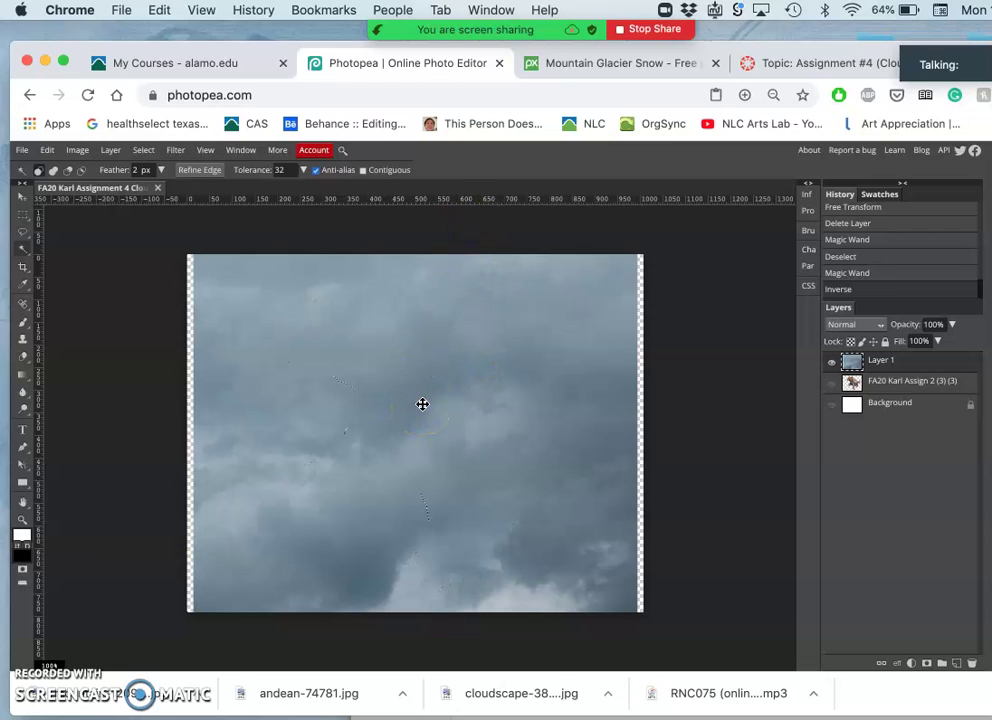
pyautogui.click(473, 399)
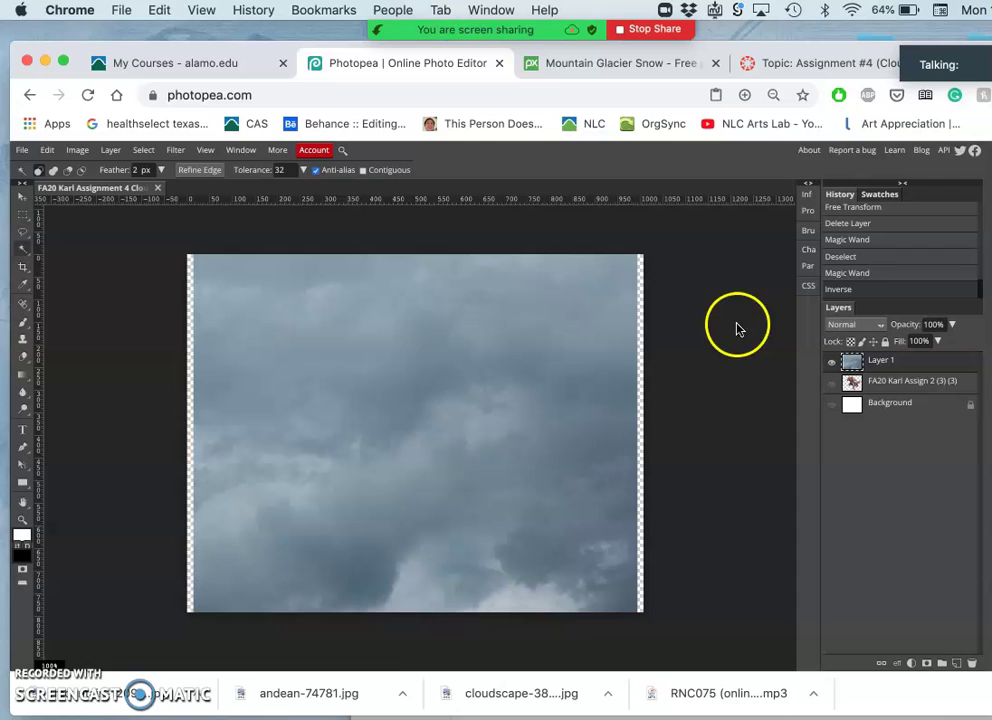
pyautogui.click(842, 289)
pyautogui.click(843, 279)
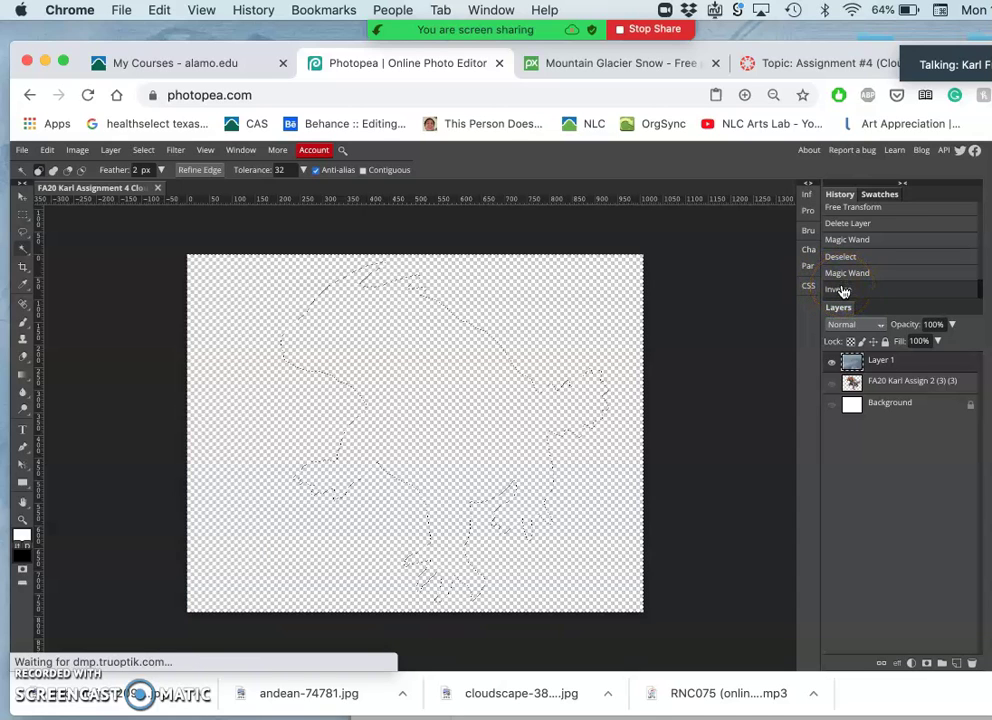
pyautogui.click(845, 258)
pyautogui.click(840, 274)
# Step: Select the cloud layer and toggle its visibility off and back on
pyautogui.click(858, 358)
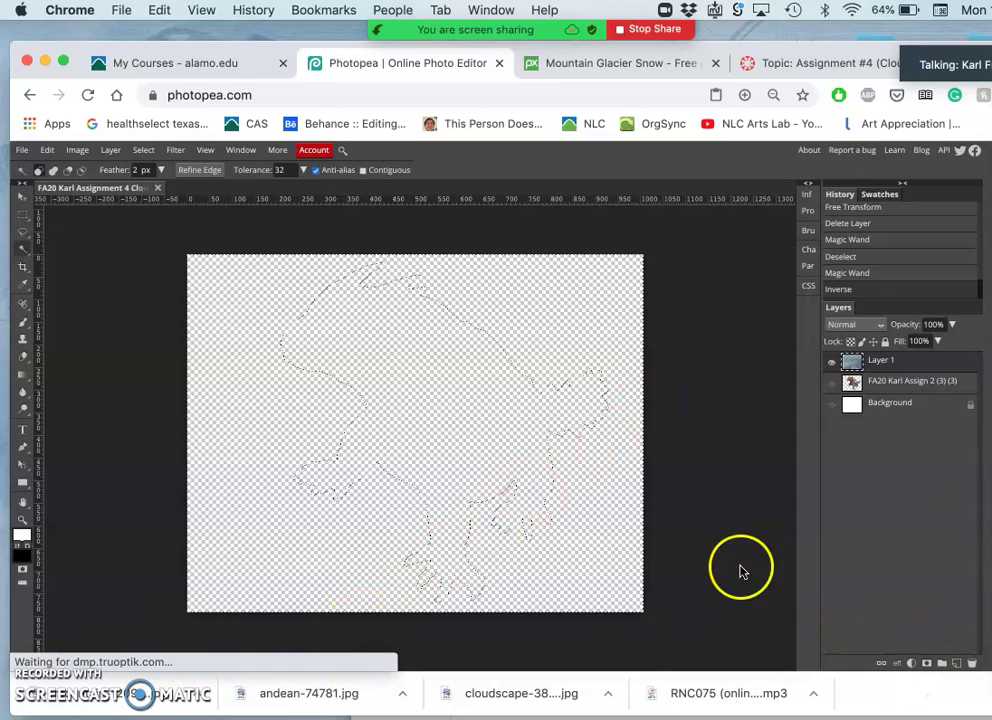
pyautogui.click(833, 366)
pyautogui.click(833, 366)
pyautogui.click(833, 366)
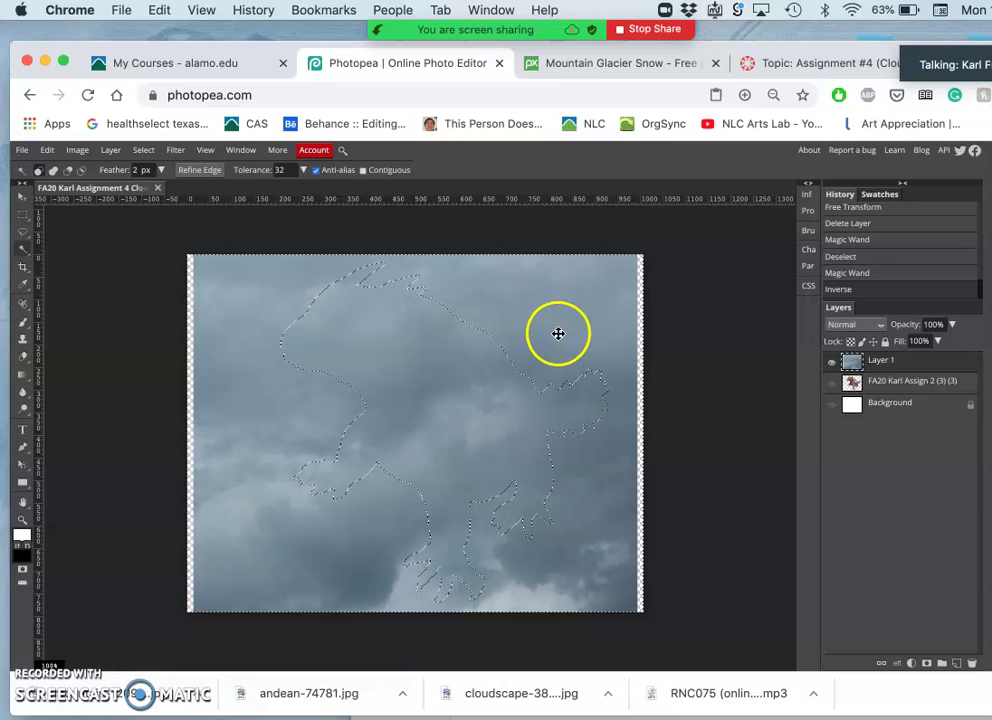
pyautogui.click(143, 152)
pyautogui.click(157, 204)
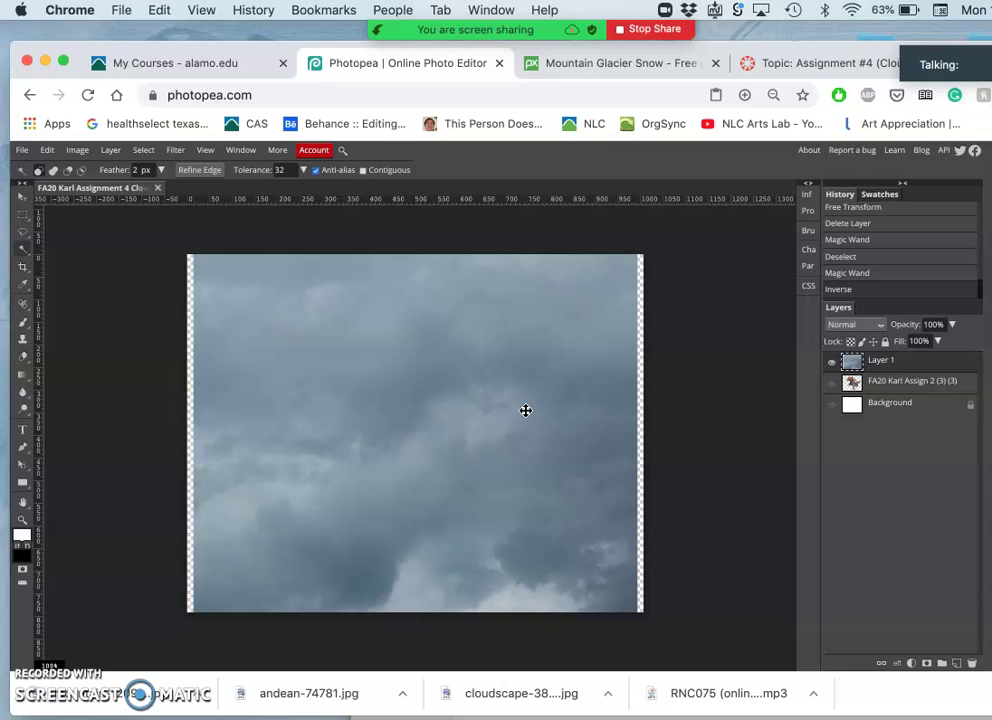
pyautogui.click(421, 432)
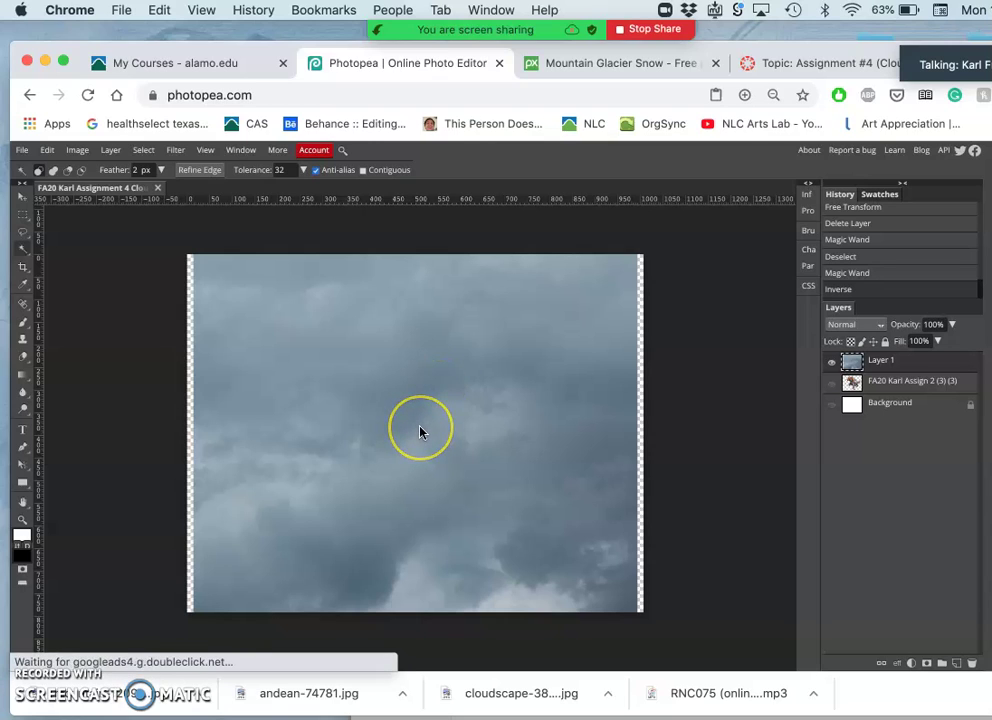
pyautogui.click(438, 392)
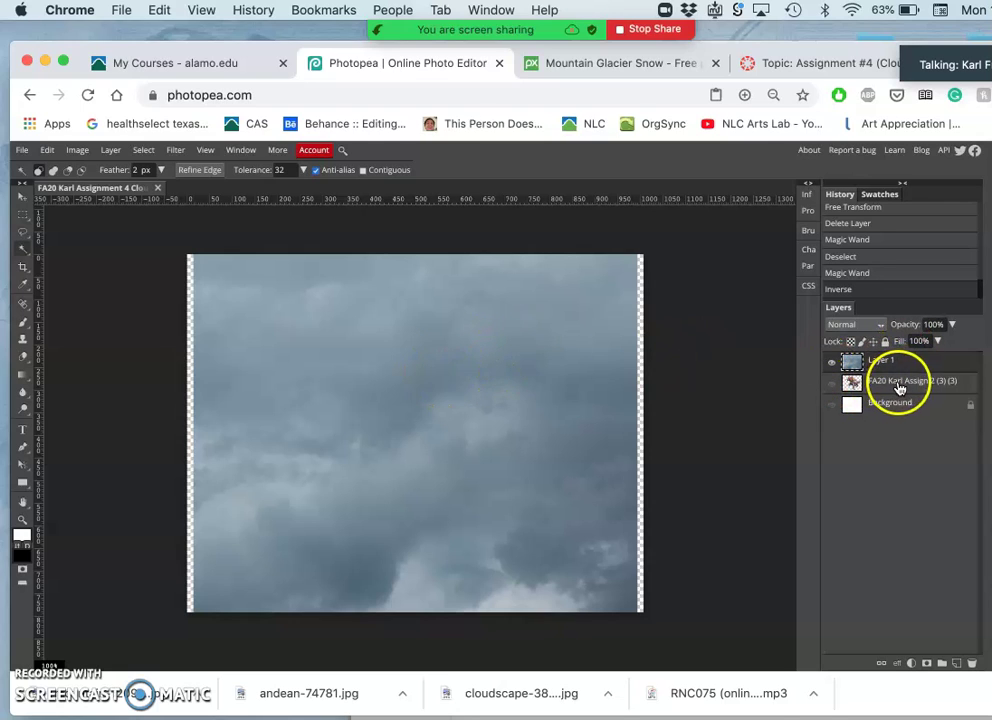
pyautogui.click(848, 242)
pyautogui.click(842, 256)
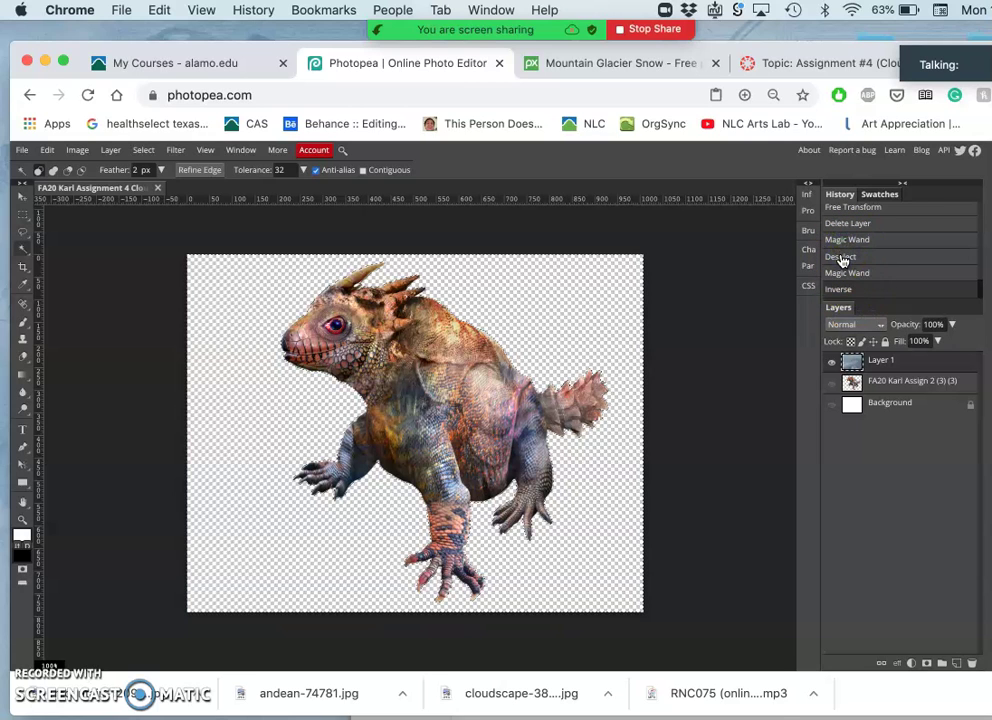
pyautogui.click(836, 276)
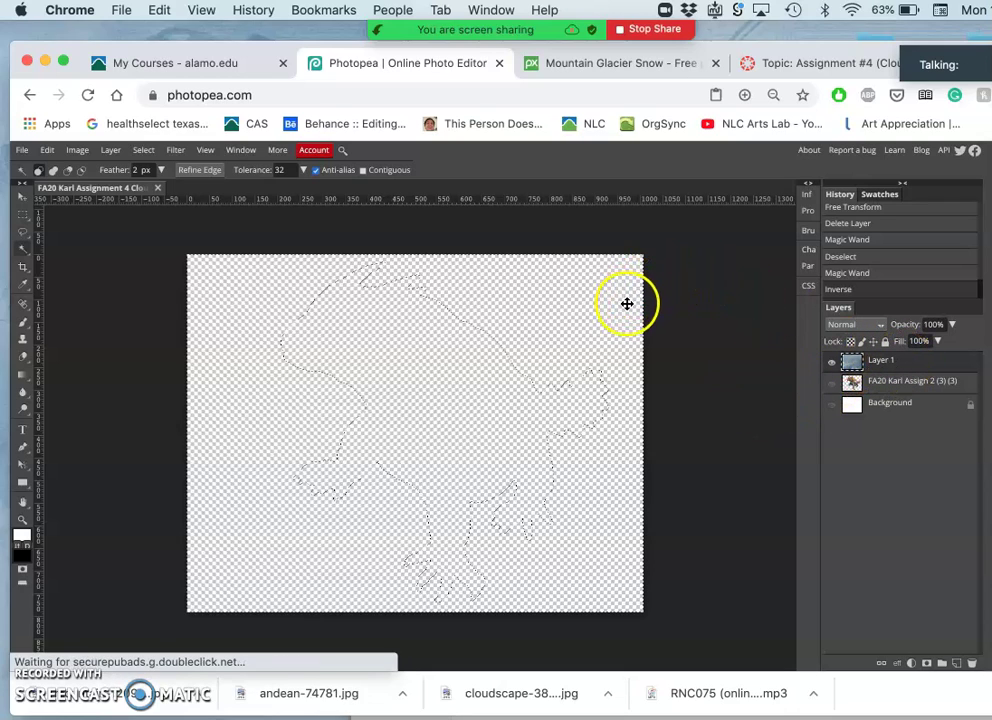
pyautogui.click(830, 382)
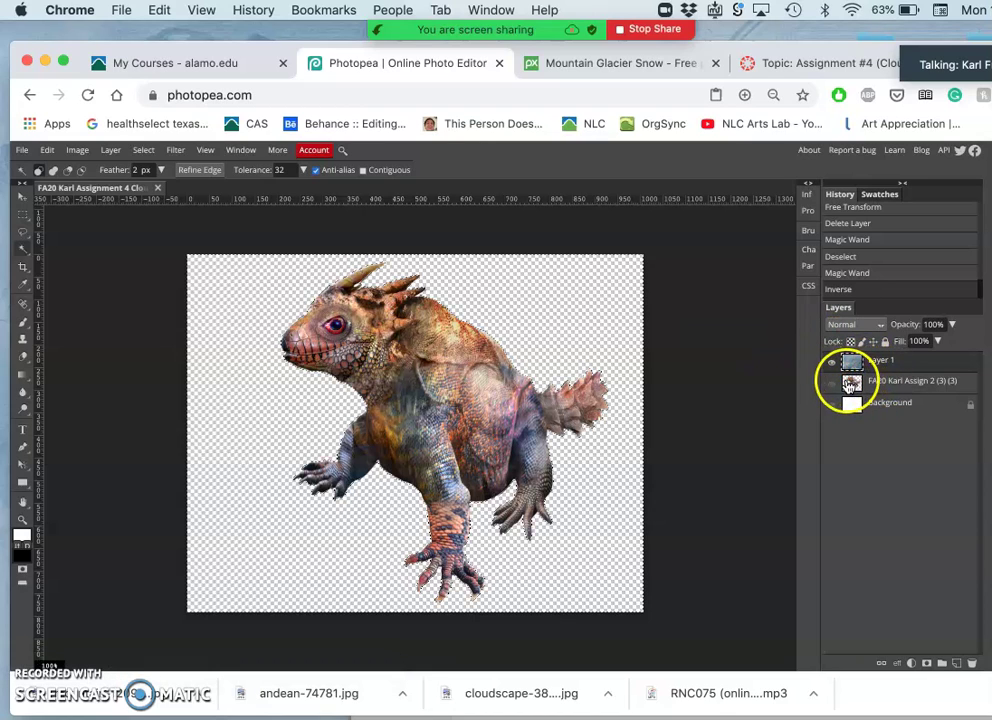
pyautogui.click(829, 384)
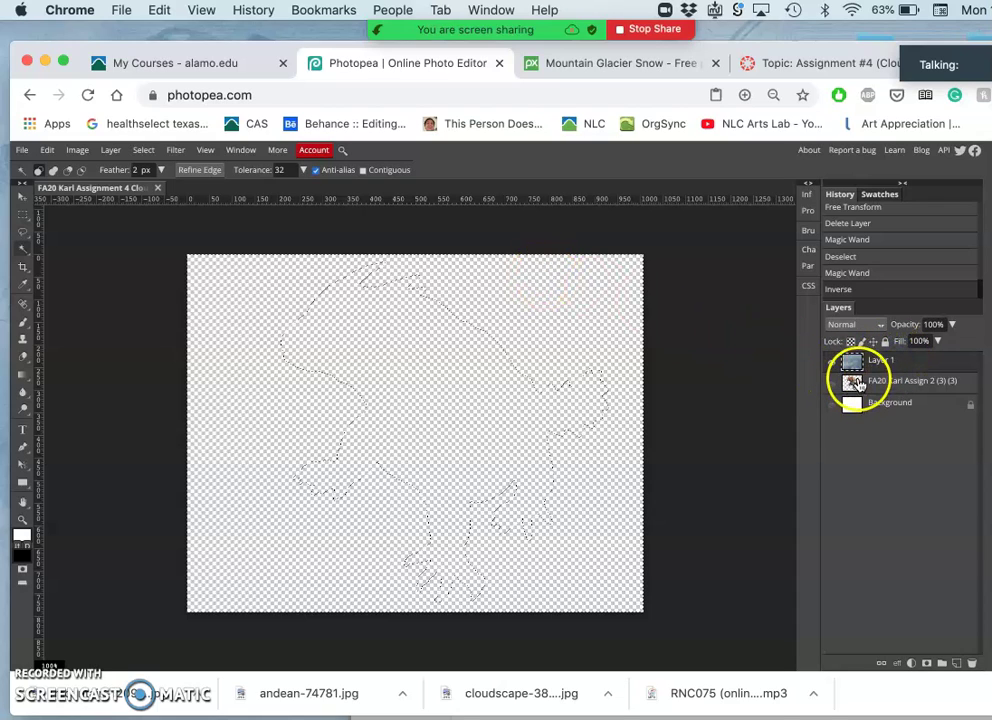
pyautogui.click(832, 364)
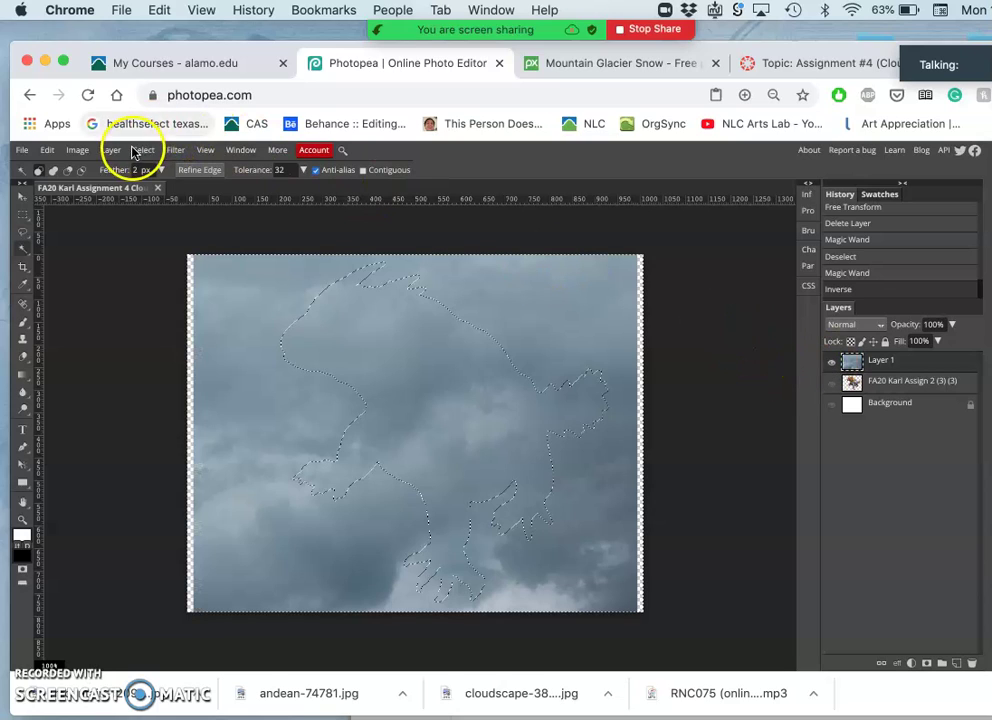
# Step: Invert the selection with Select > Inverse
pyautogui.click(78, 150)
pyautogui.moveTo(116, 157)
pyautogui.moveTo(78, 150)
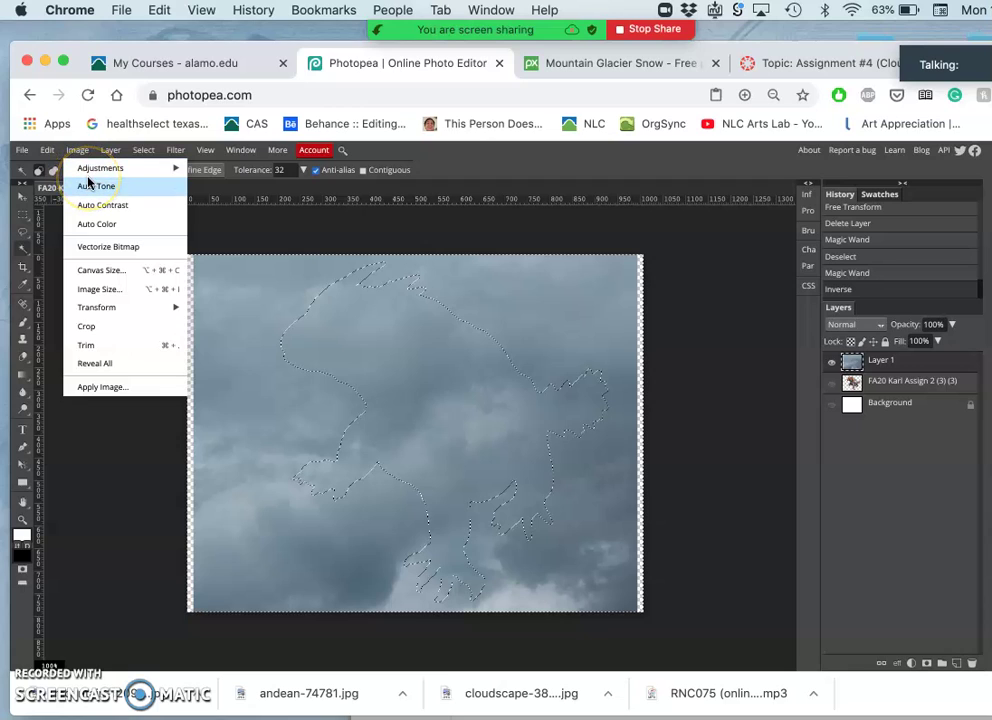
pyautogui.click(143, 151)
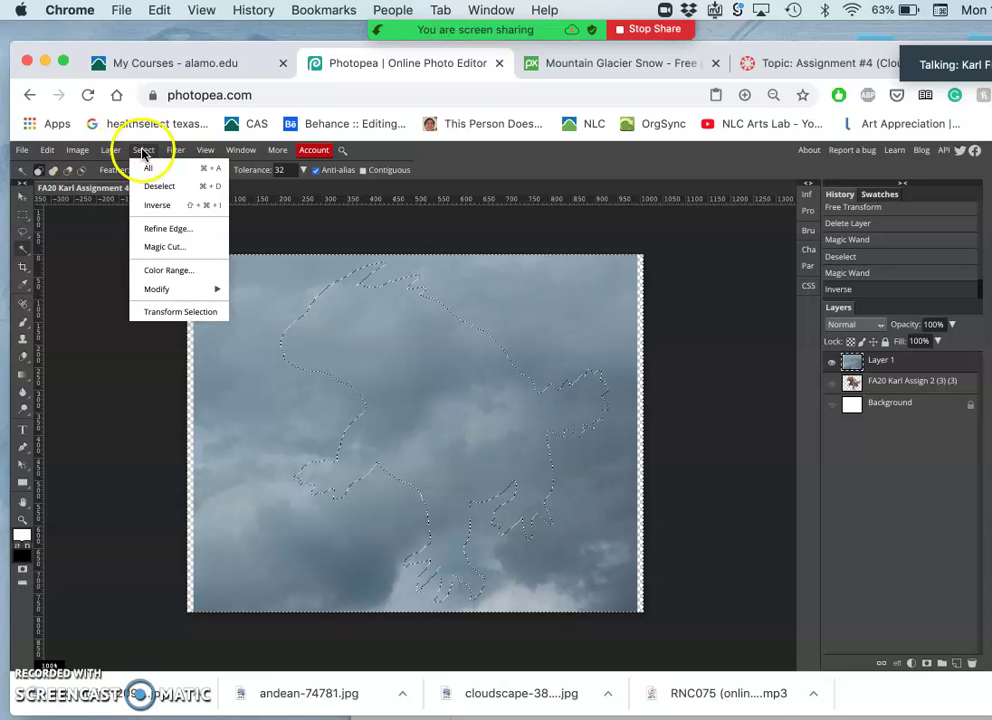
pyautogui.click(150, 208)
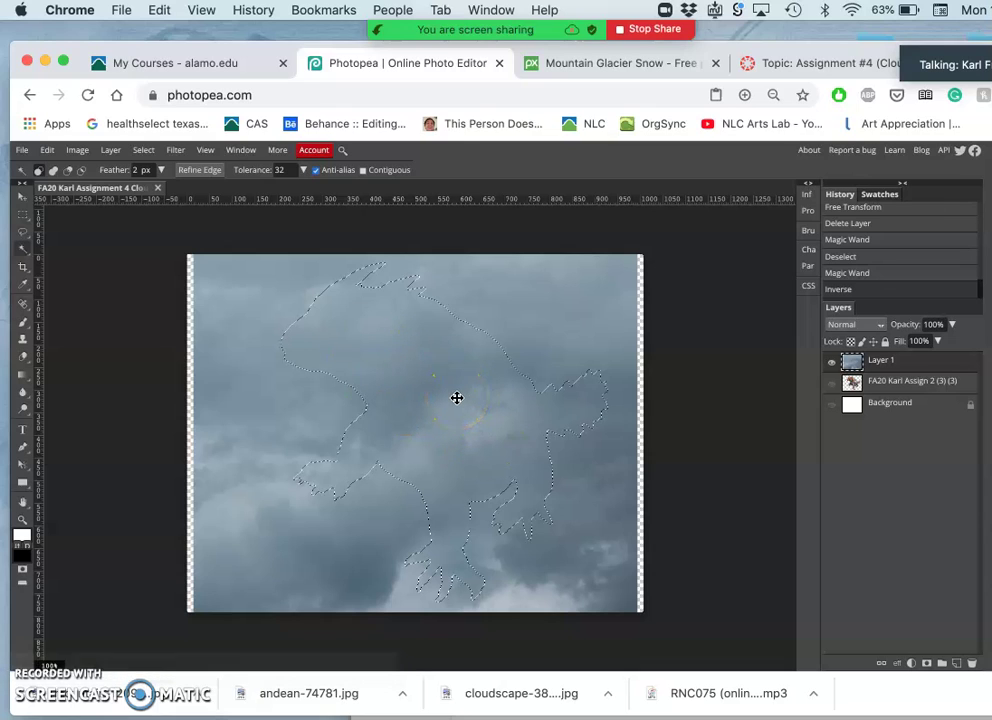
# Step: Copy the selected lizard-shaped clouds into a new layer with Layer Via Copy
pyautogui.click(110, 150)
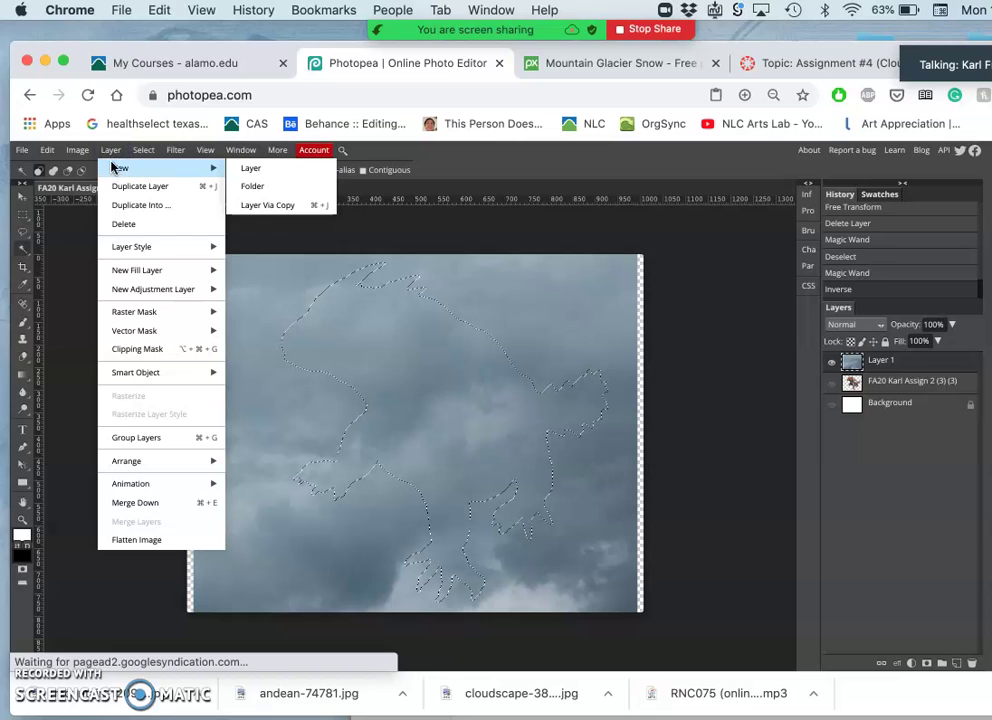
pyautogui.click(112, 152)
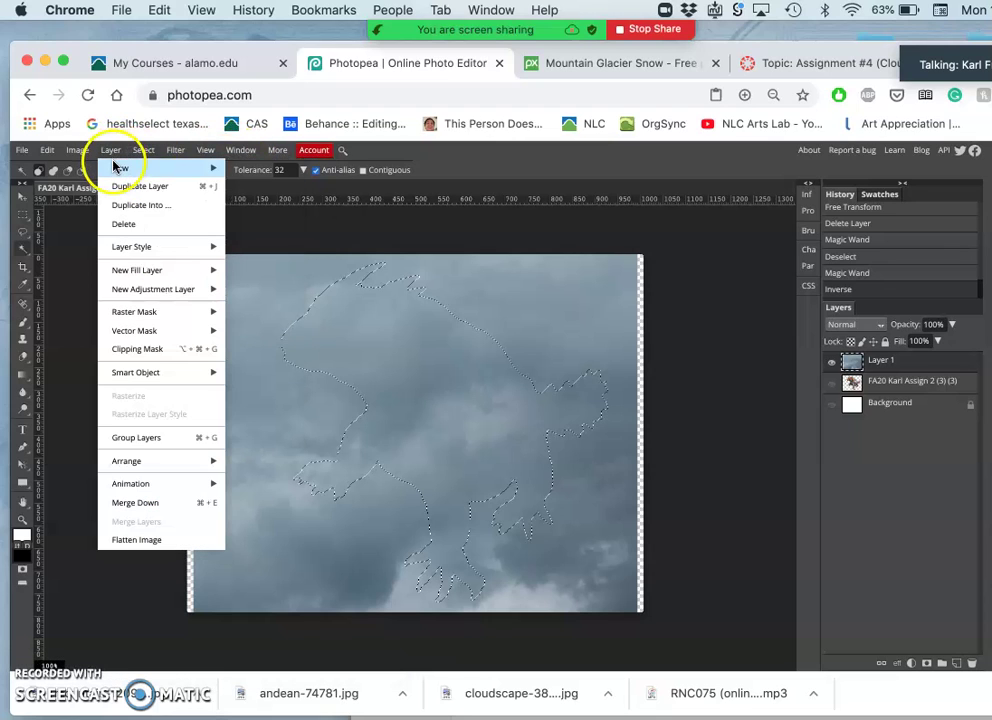
pyautogui.moveTo(208, 170)
pyautogui.click(252, 207)
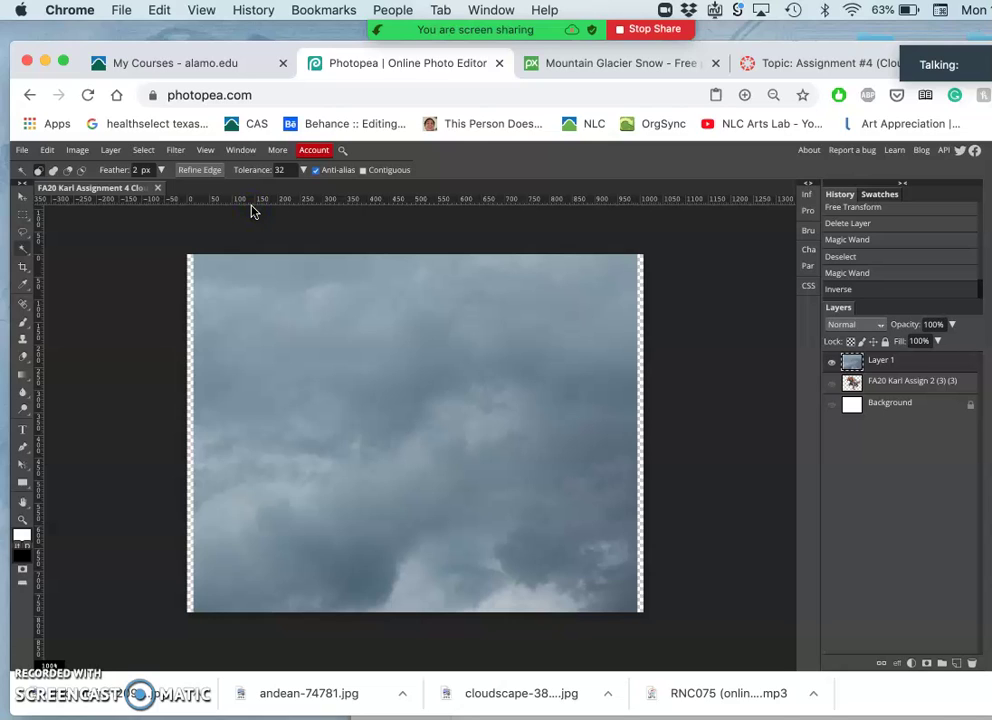
pyautogui.click(361, 333)
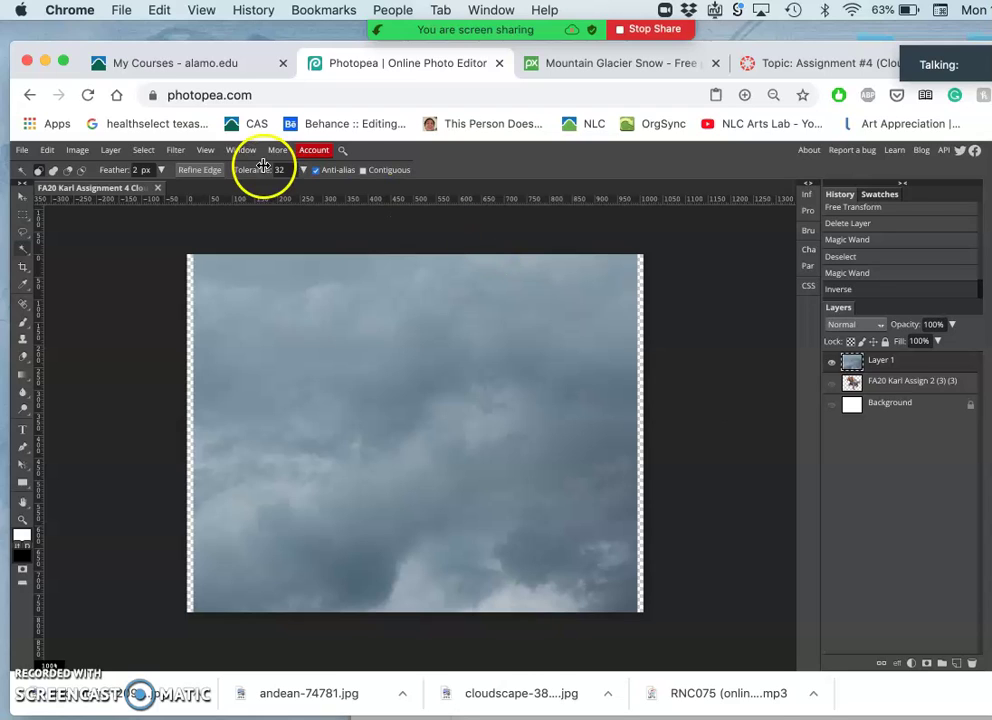
pyautogui.click(21, 150)
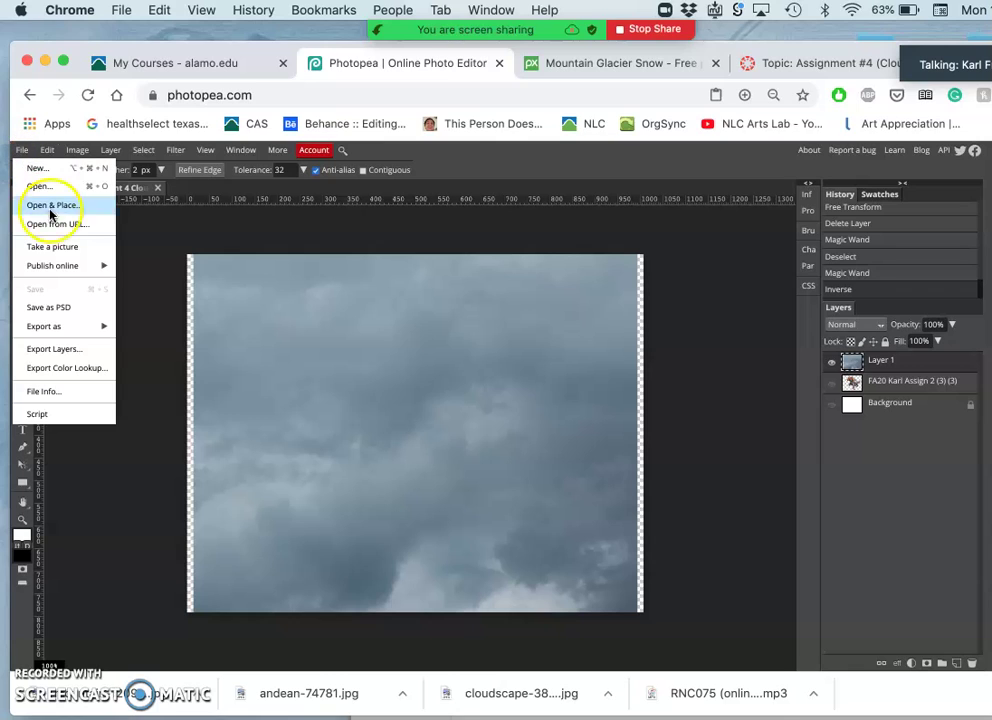
pyautogui.click(45, 313)
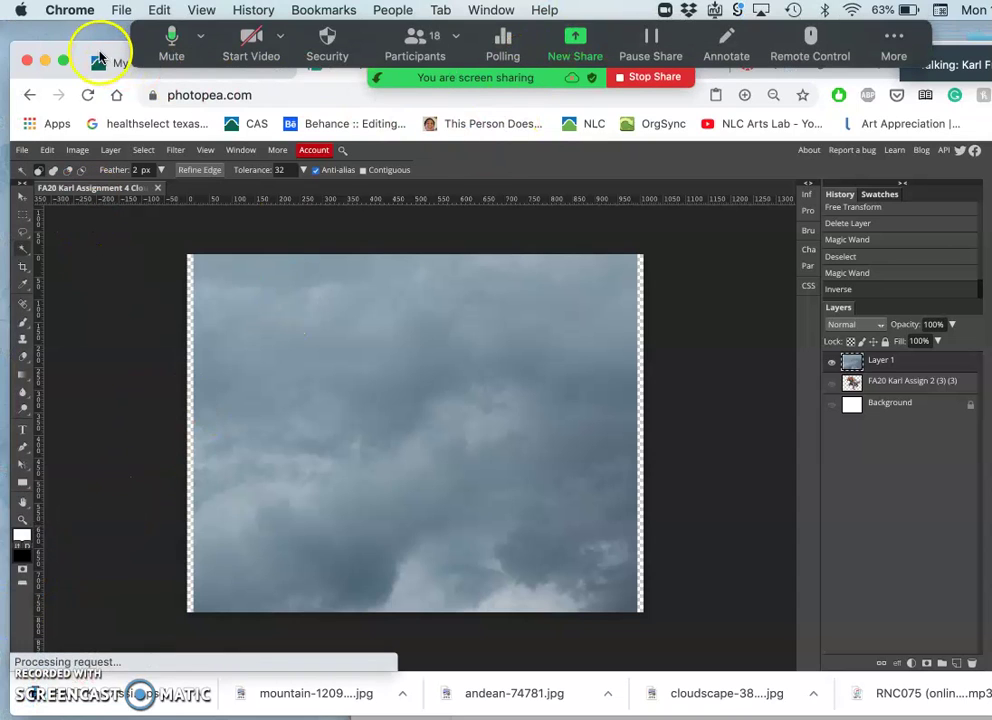
pyautogui.moveTo(97, 55); pyautogui.dragTo(95, 63)
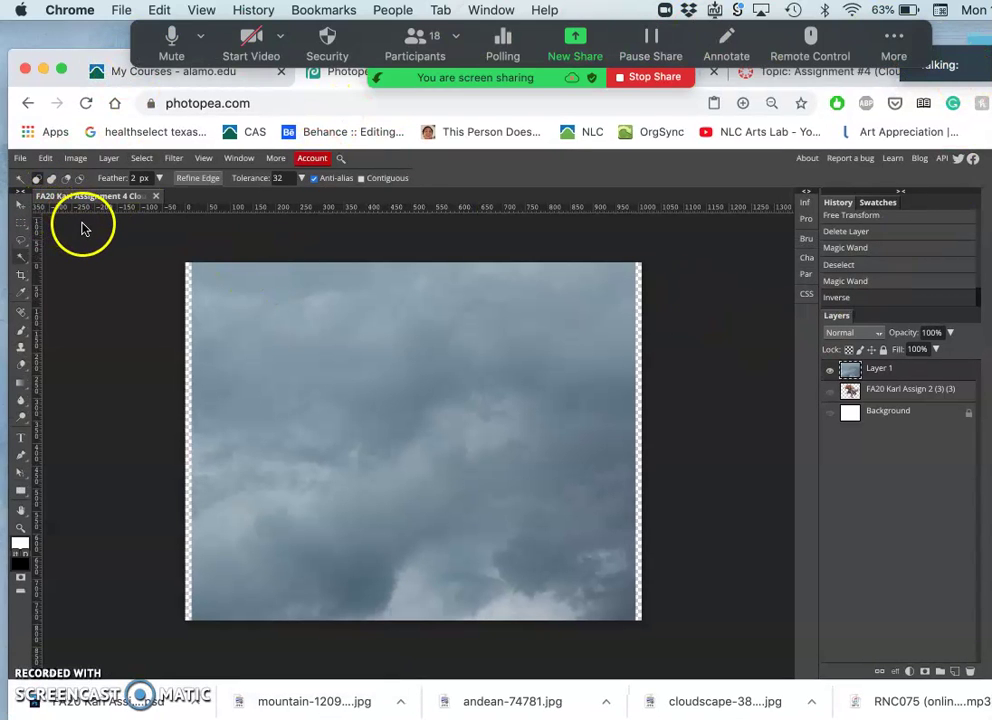
pyautogui.click(749, 361)
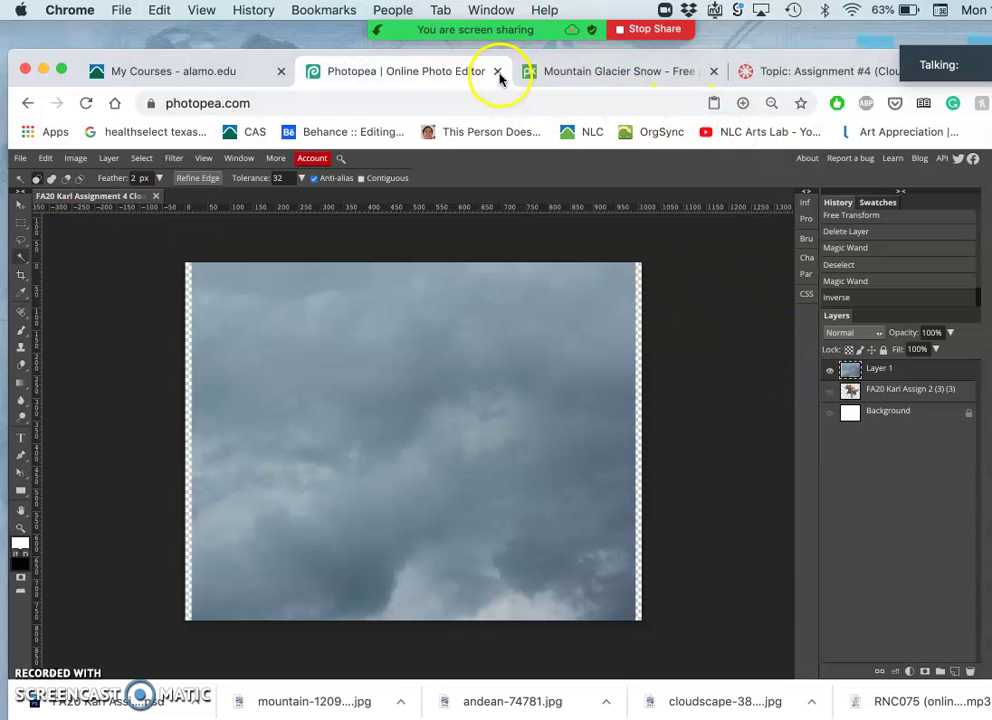
# Step: Close the Photopea tab, quit Chrome, relaunch it from the Dock and select the address bar
pyautogui.click(498, 72)
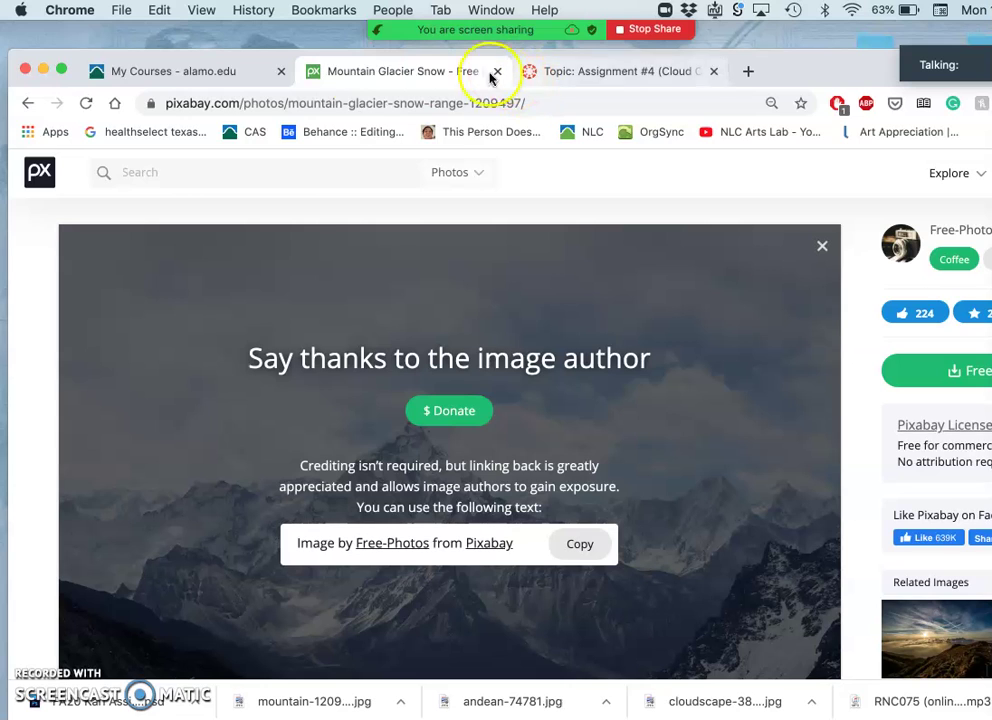
pyautogui.click(70, 10)
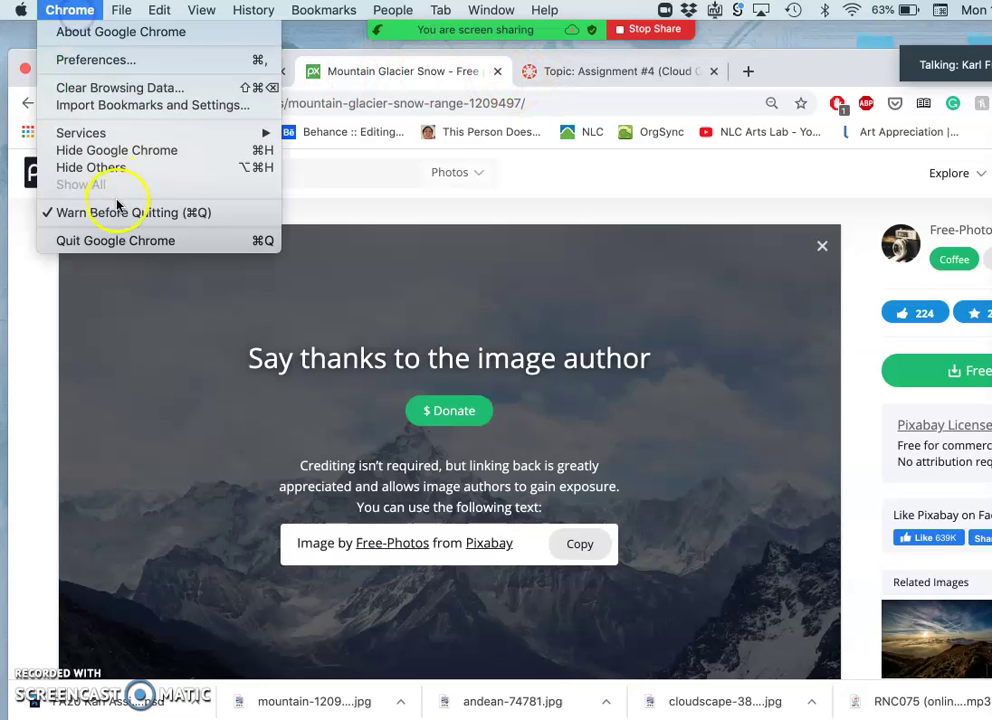
pyautogui.click(104, 240)
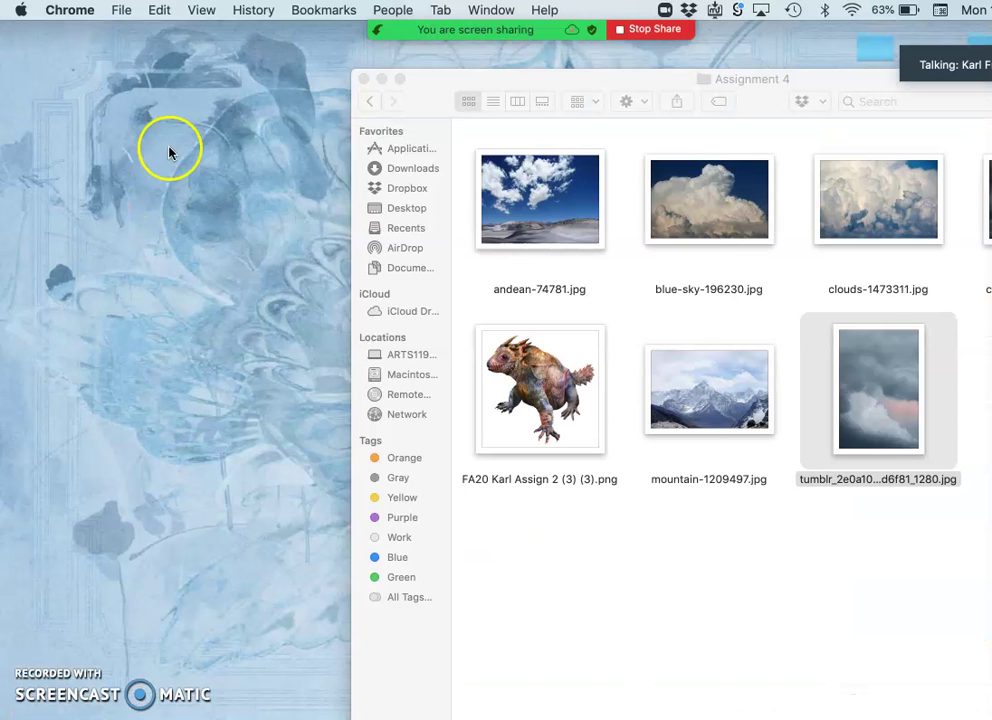
pyautogui.moveTo(5, 140)
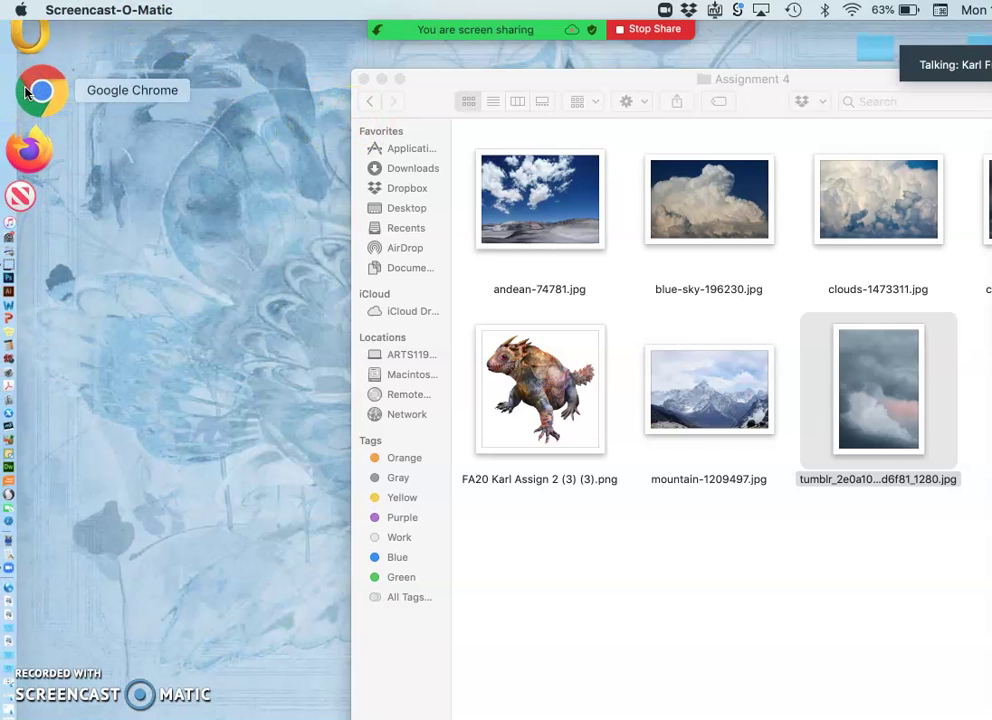
pyautogui.click(27, 92)
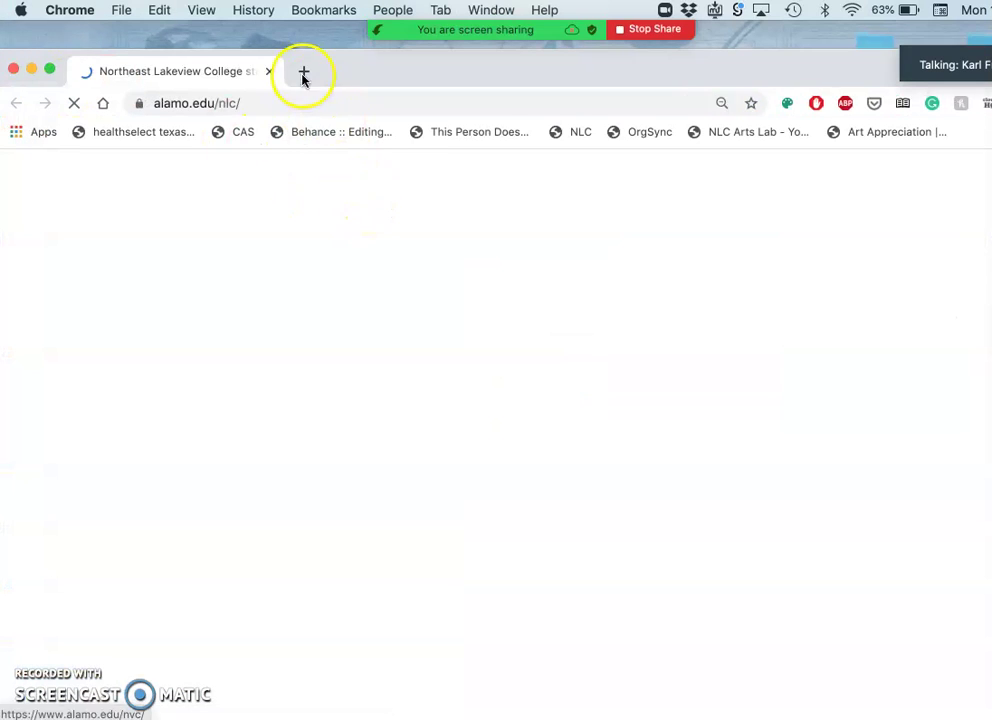
pyautogui.click(259, 104)
# Step: Go to photopea.com and open the saved assignment PSD from Downloads
pyautogui.write('www.')
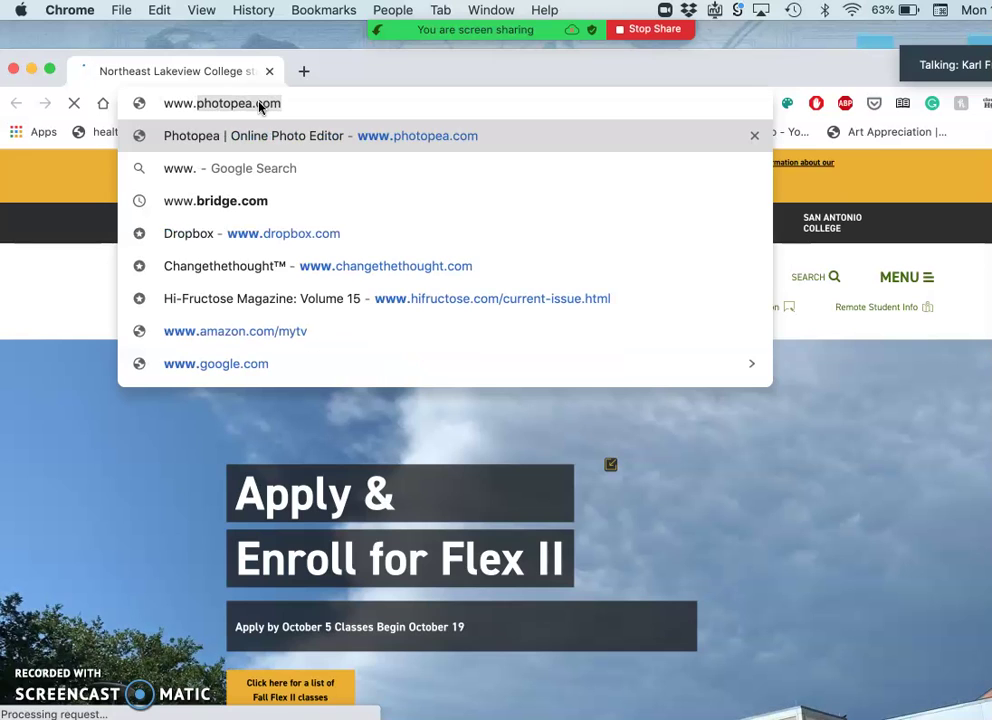
pyautogui.press('Return')
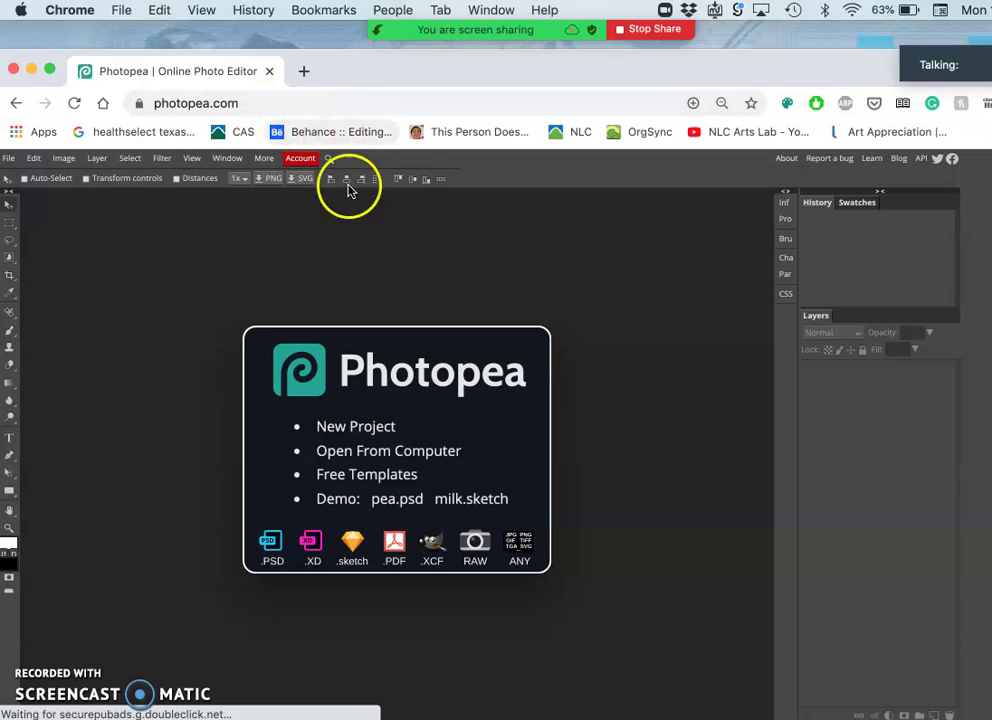
pyautogui.click(367, 453)
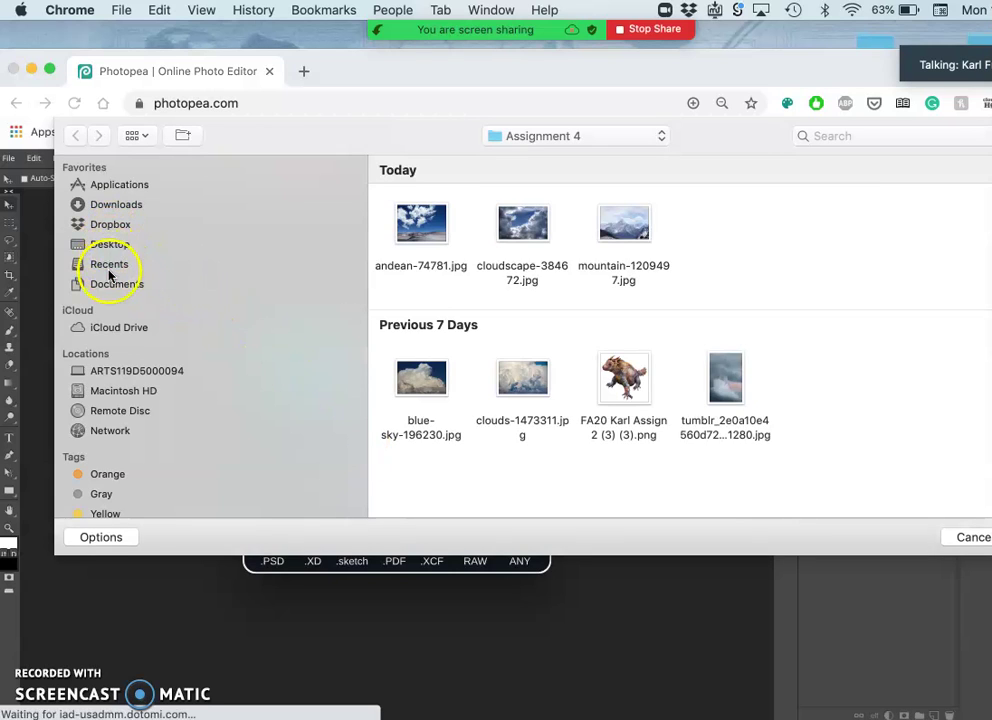
pyautogui.click(115, 204)
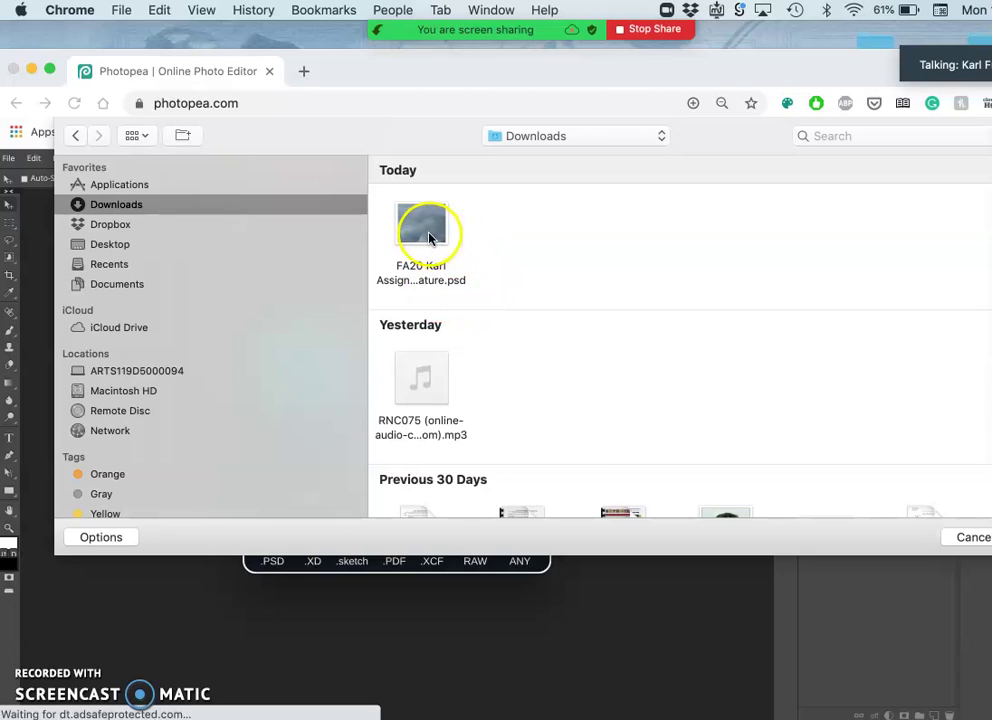
pyautogui.click(427, 232)
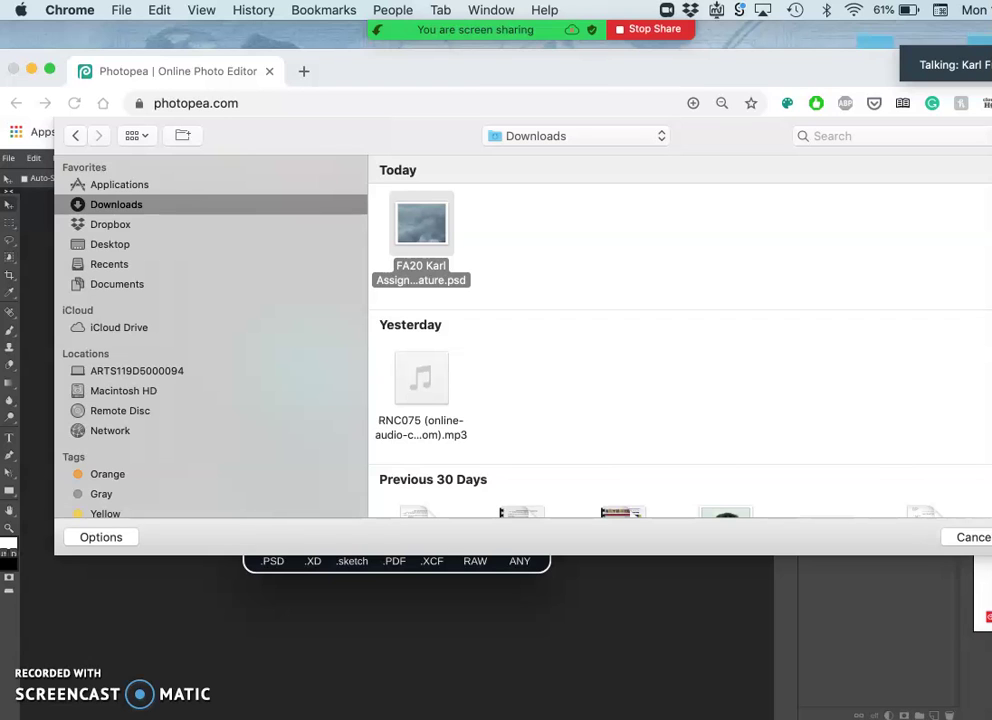
pyautogui.press('Return')
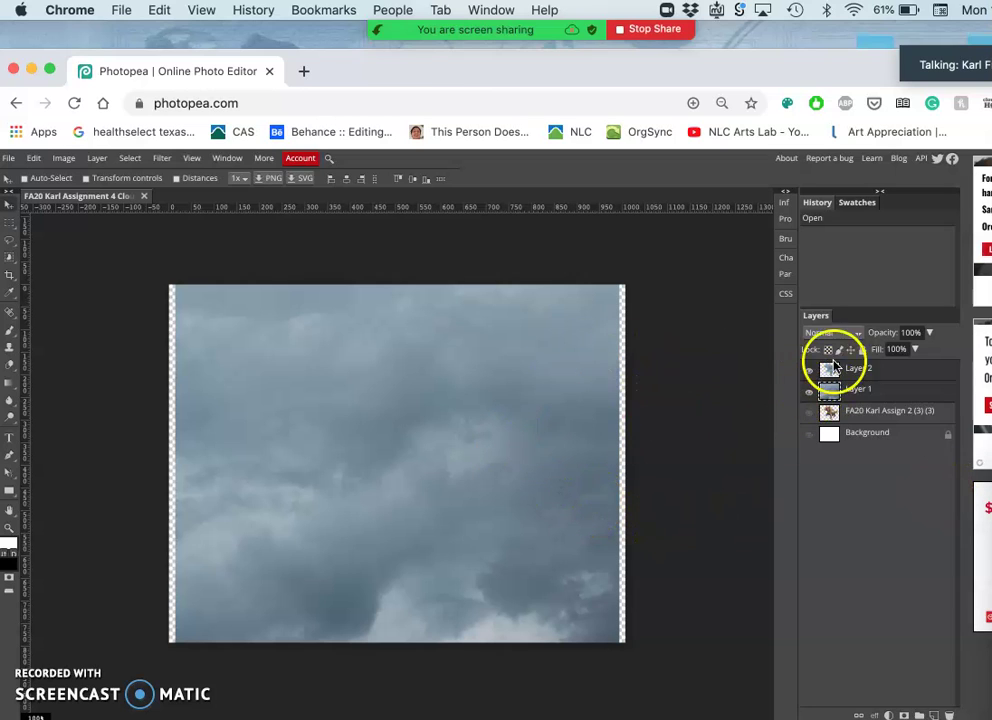
# Step: Toggle Layer 1's visibility to compare, leaving it hidden and selected
pyautogui.click(811, 395)
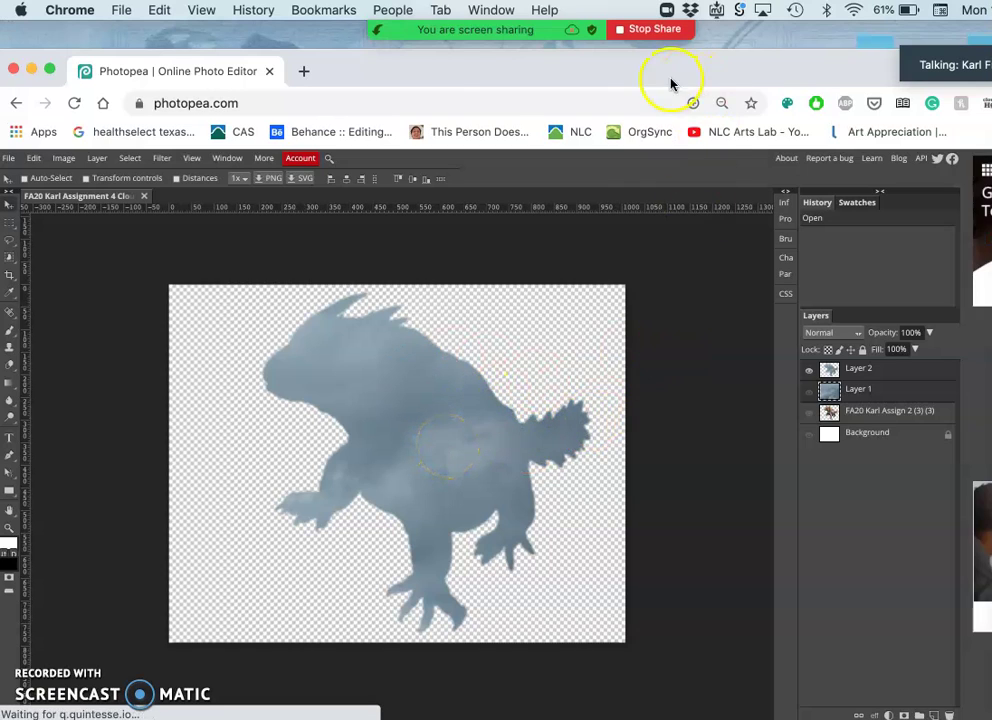
pyautogui.moveTo(661, 76); pyautogui.dragTo(682, 61)
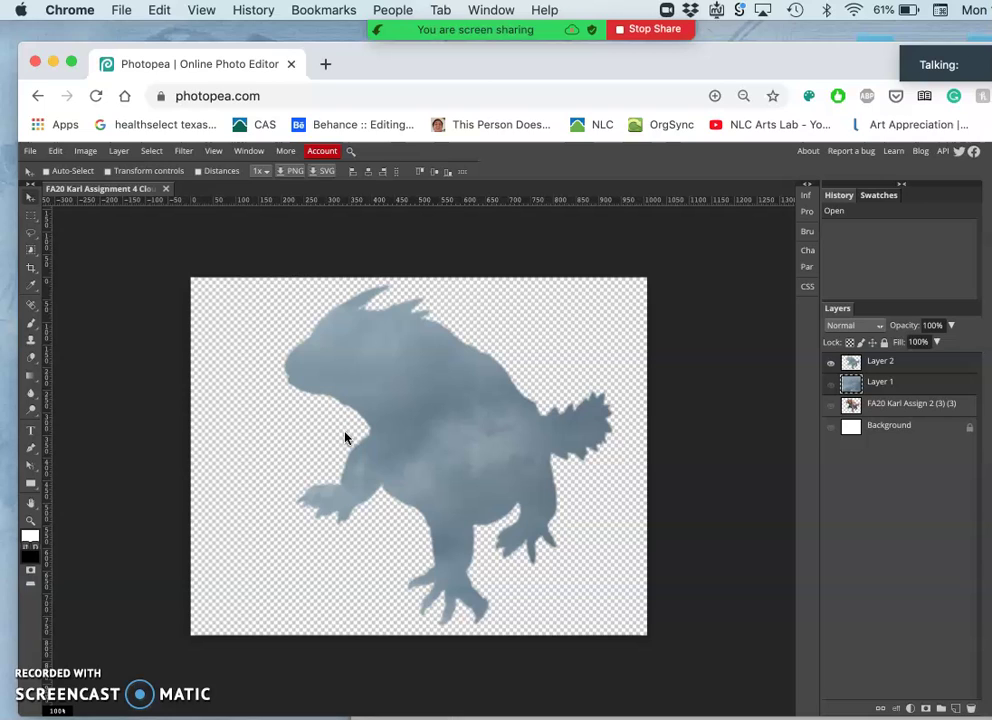
pyautogui.click(384, 419)
pyautogui.click(831, 384)
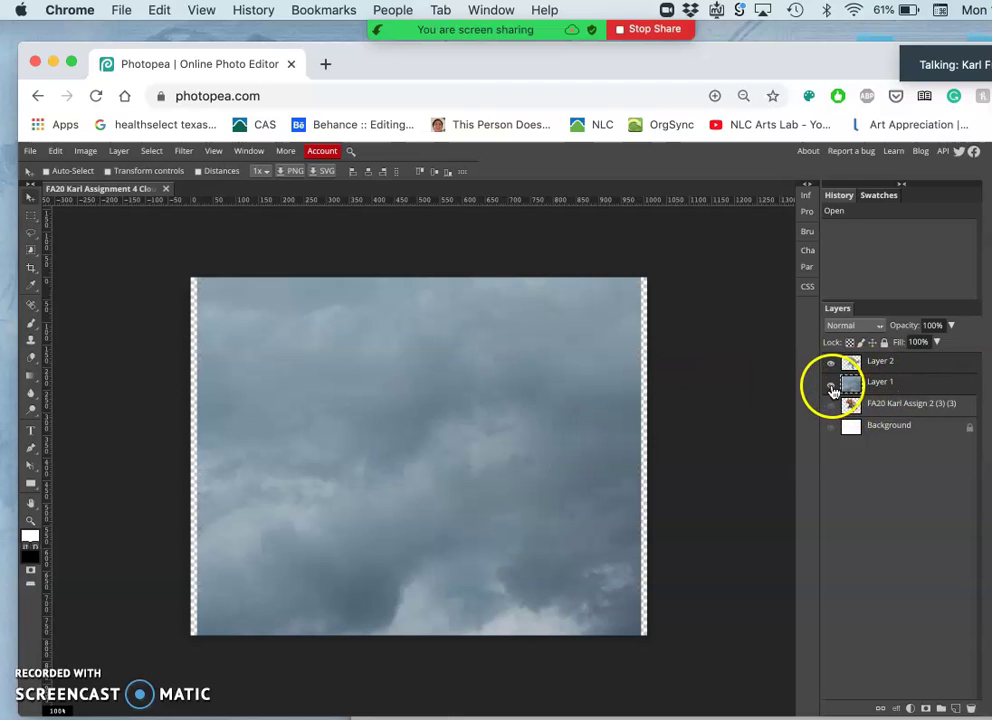
pyautogui.click(832, 387)
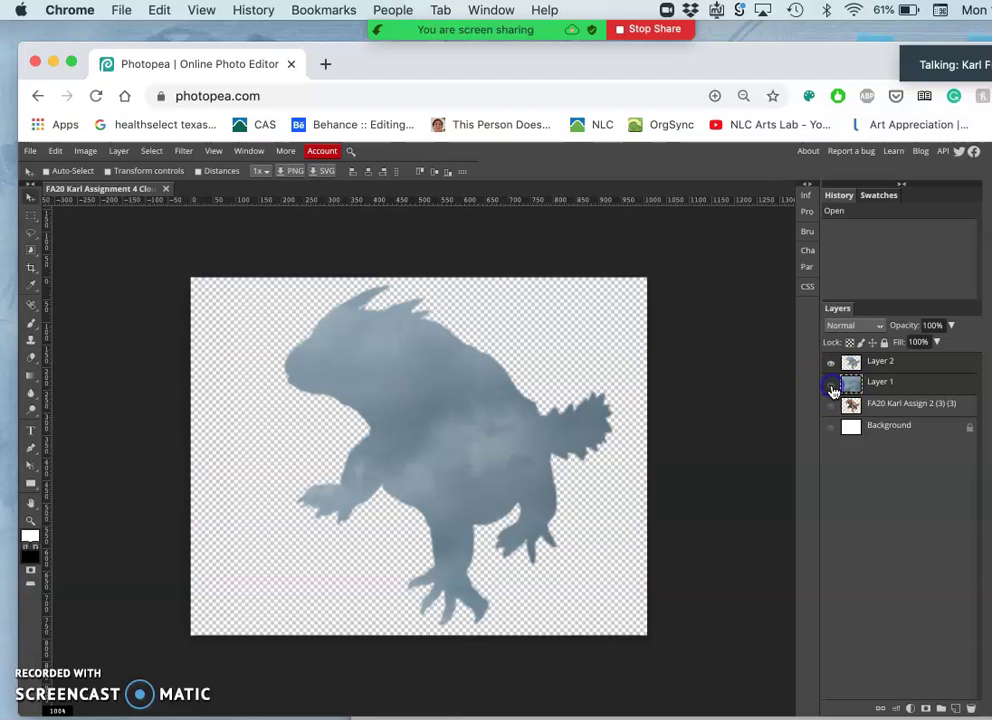
pyautogui.click(894, 389)
# Step: Delete Layer 1, then show the lizard photo layer and move it above Layer 2
pyautogui.press('Delete')
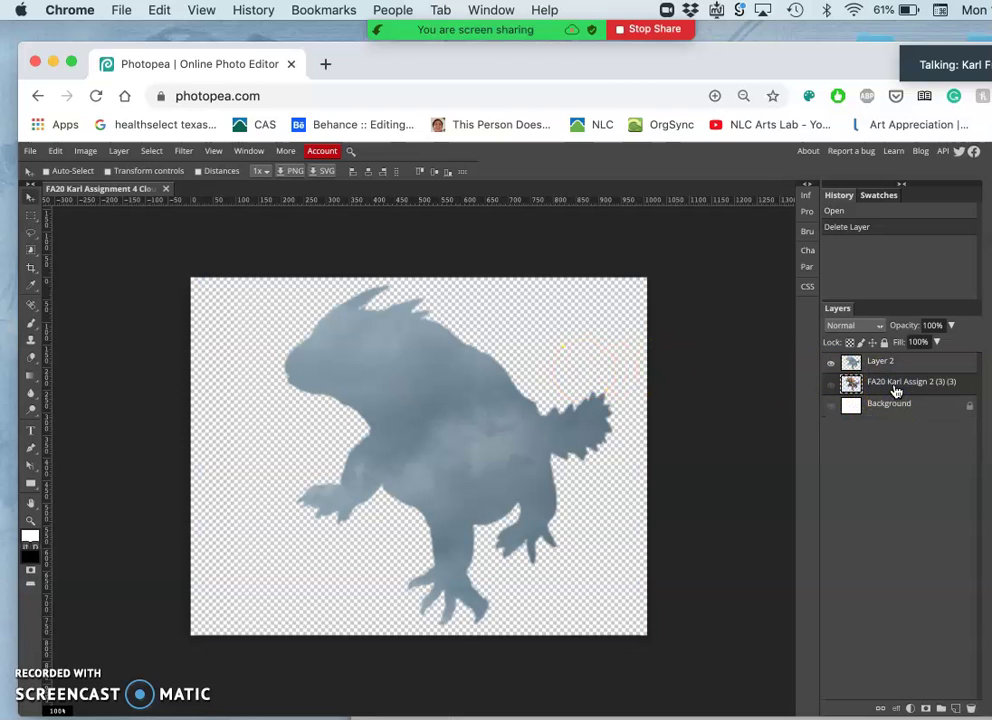
pyautogui.click(831, 386)
pyautogui.moveTo(850, 390); pyautogui.dragTo(874, 357)
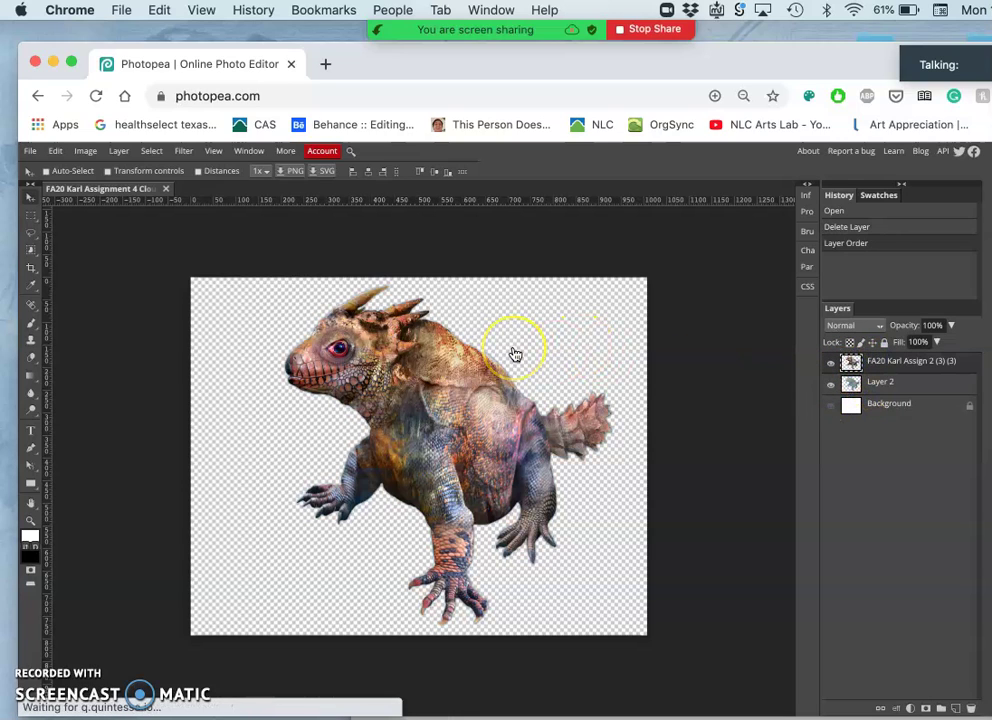
# Step: Free-transform the lizard photo to about 20% and place it in the lower-left corner
pyautogui.press('super')
pyautogui.press('alt+super+t')
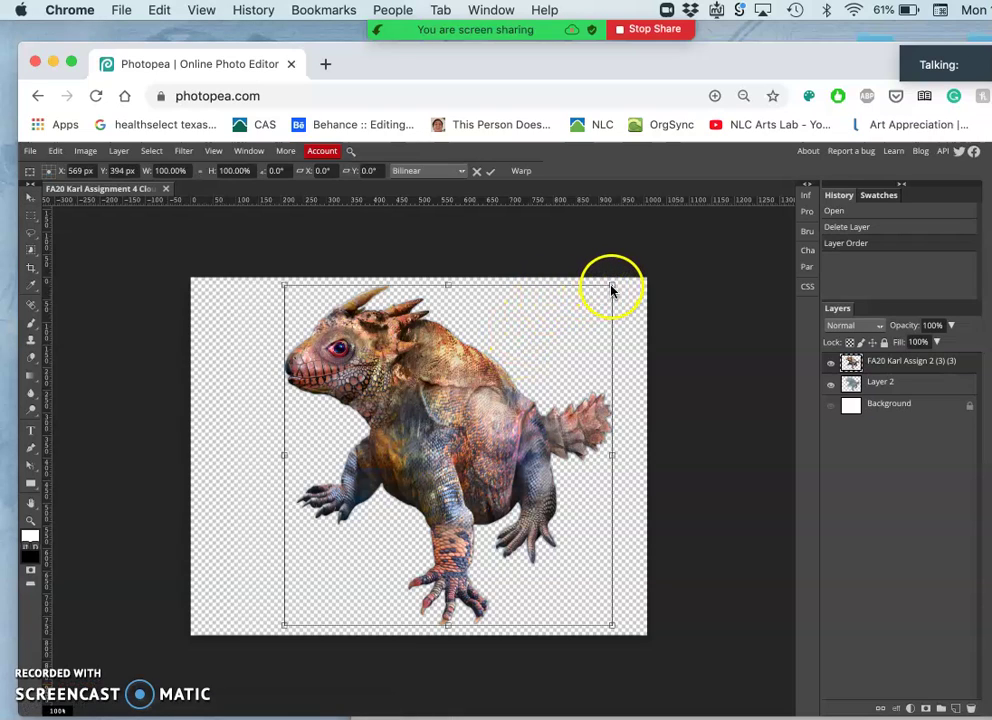
pyautogui.moveTo(611, 287); pyautogui.dragTo(350, 521)
pyautogui.click(317, 588)
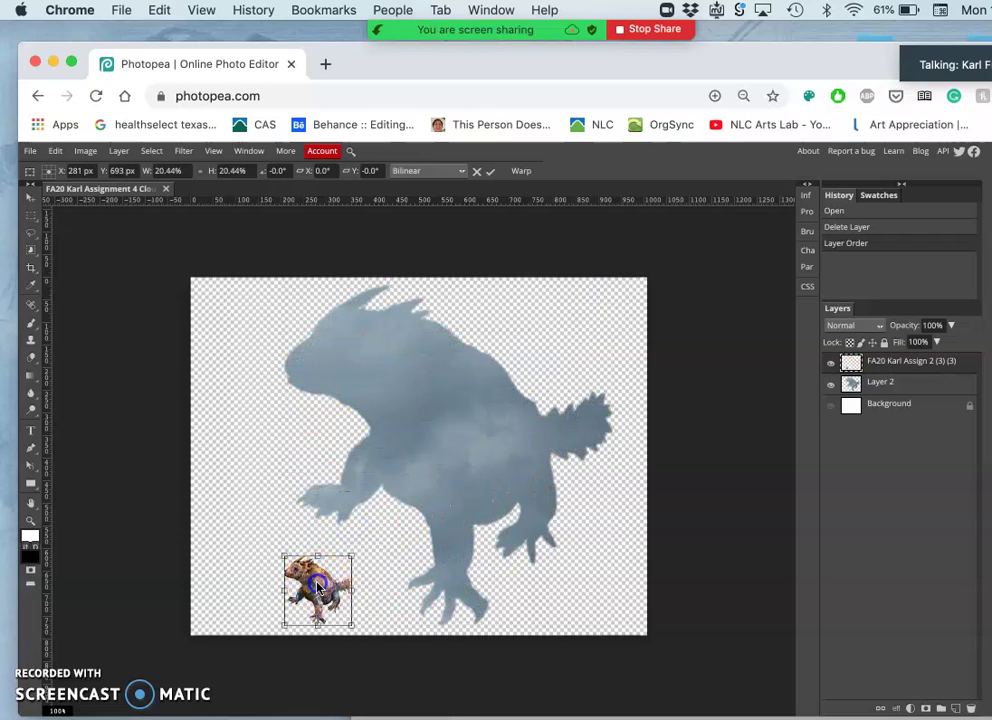
pyautogui.moveTo(317, 588); pyautogui.dragTo(246, 585)
pyautogui.press('Return')
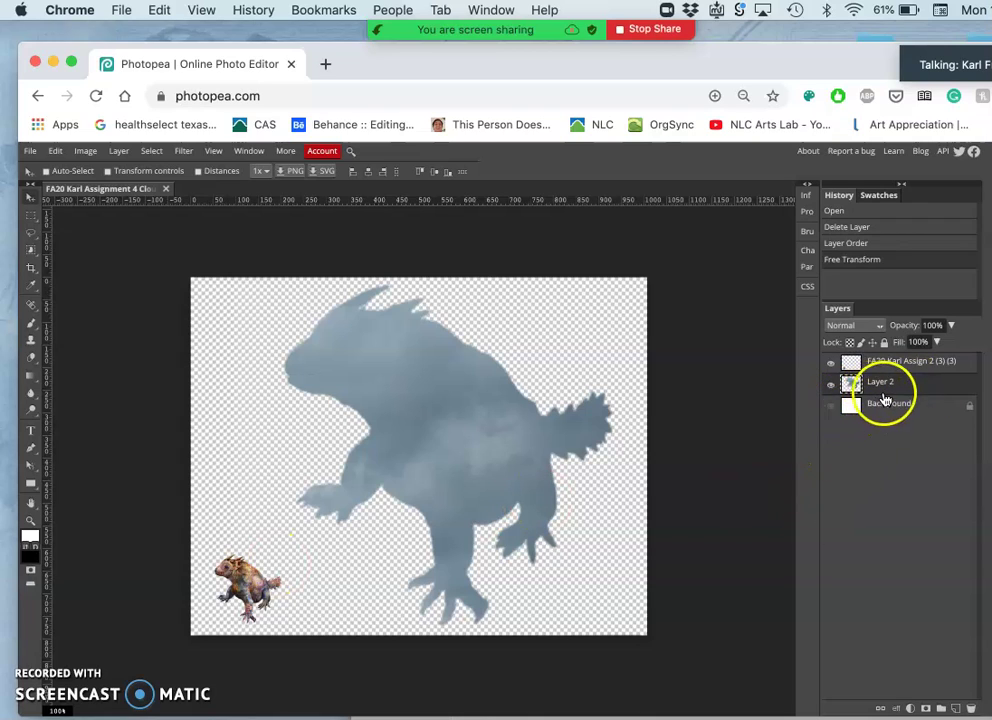
# Step: Select the Background layer and make it visible
pyautogui.click(896, 406)
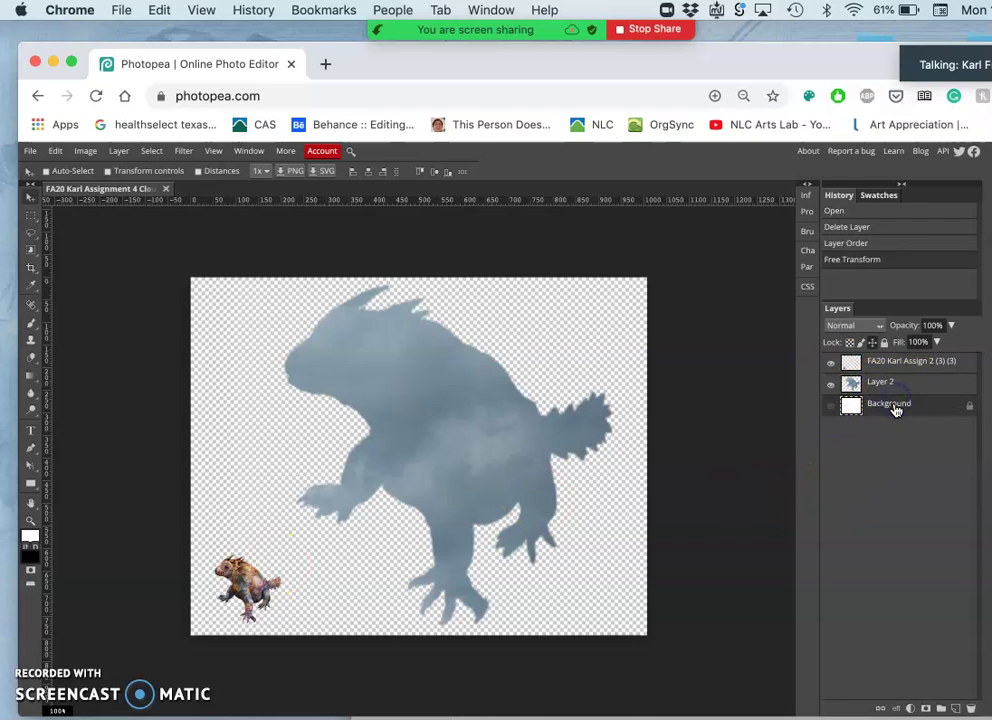
pyautogui.click(888, 413)
pyautogui.click(832, 408)
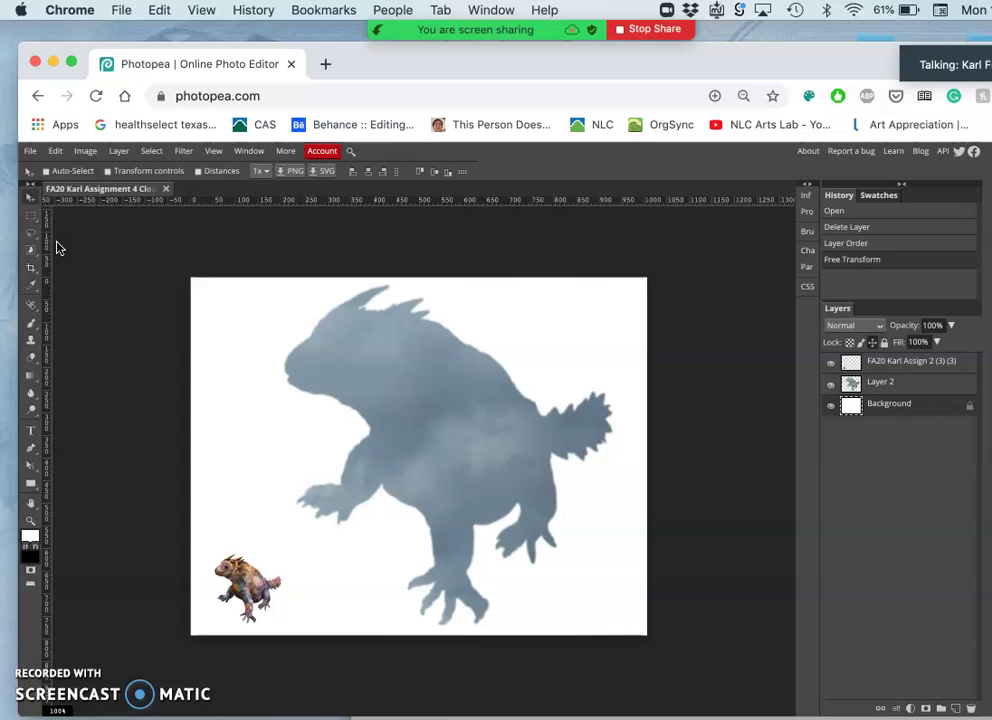
# Step: Fill the Background layer with custom steel-blue colour 4d769e via Edit > Fill
pyautogui.click(55, 151)
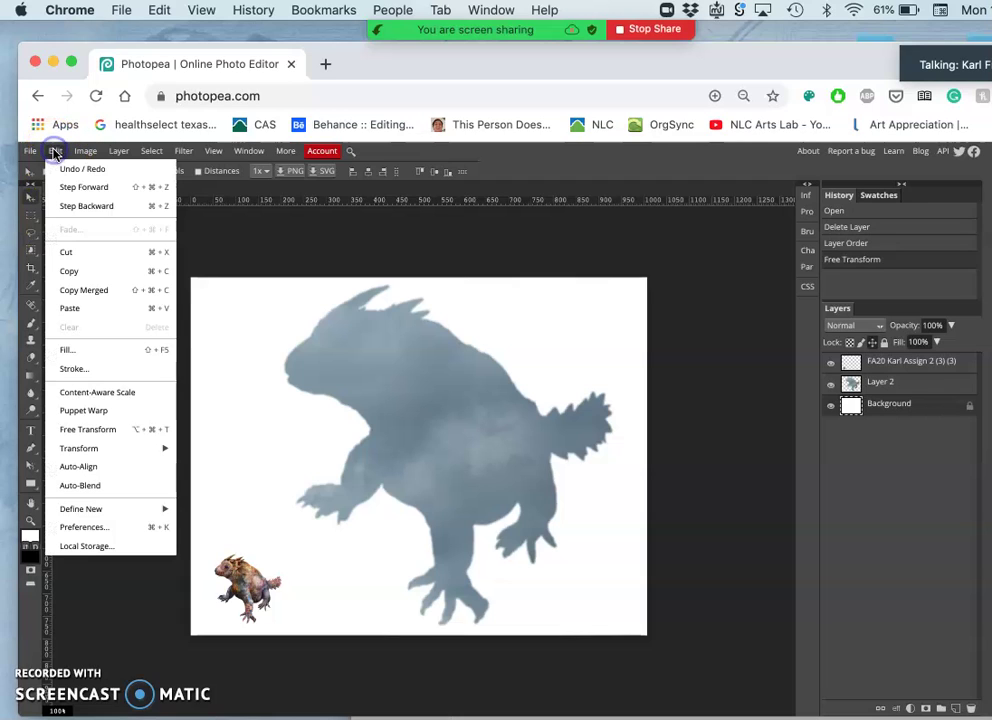
pyautogui.click(64, 347)
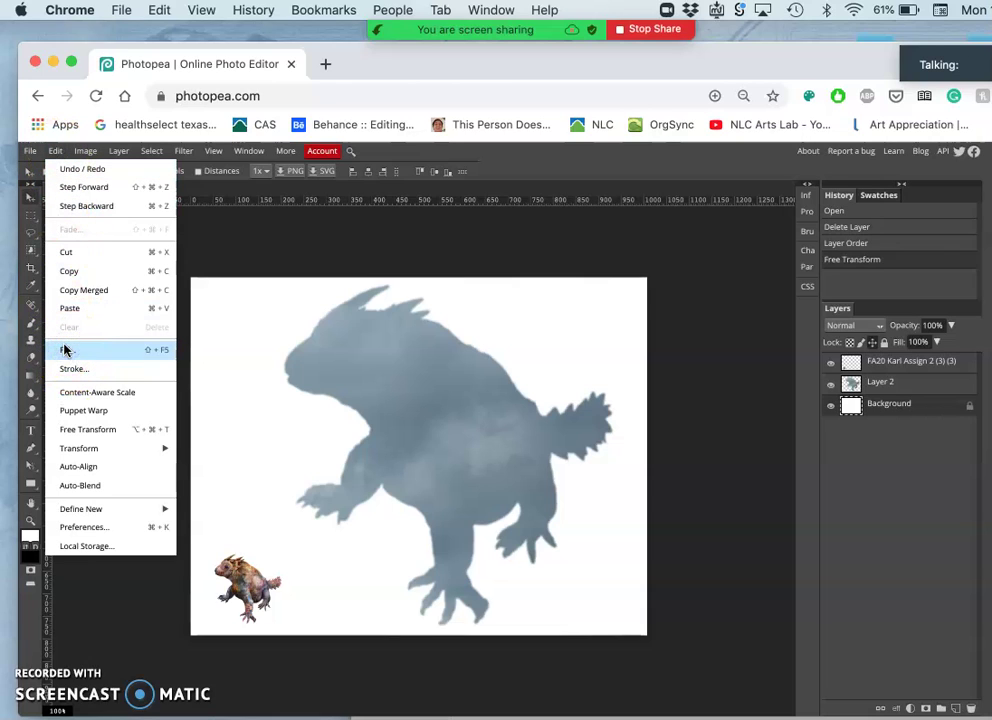
pyautogui.click(65, 349)
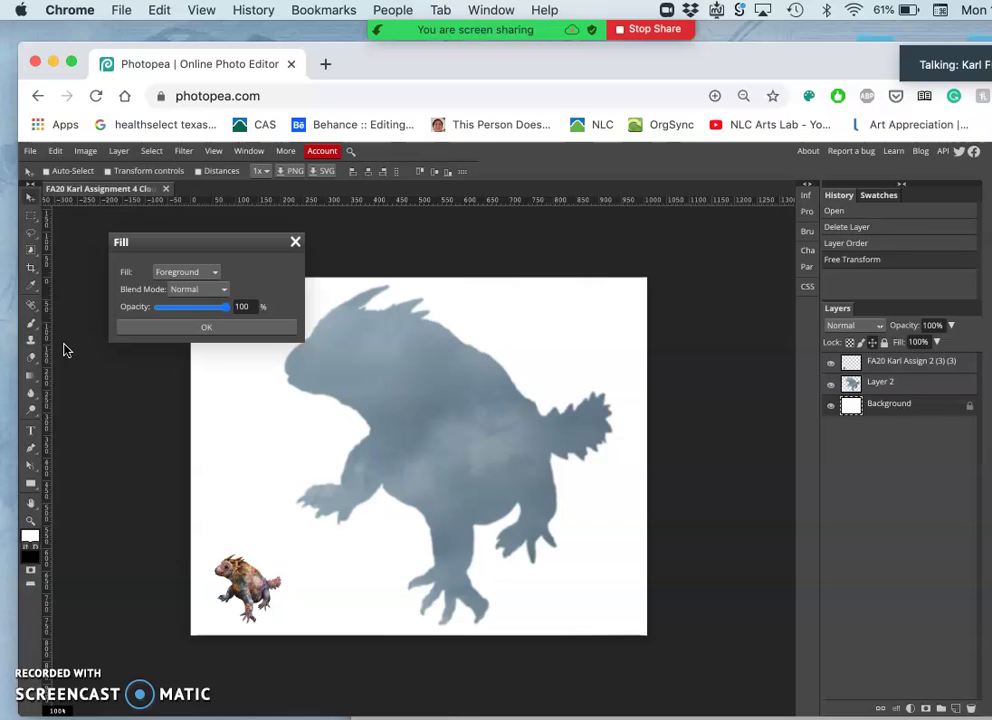
pyautogui.click(213, 273)
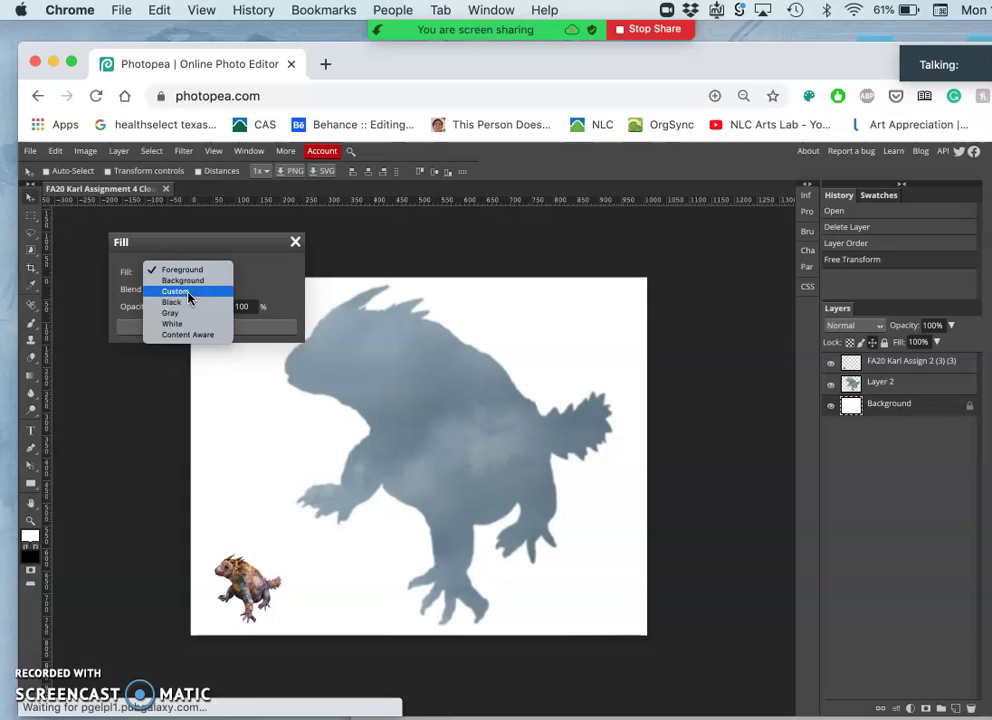
pyautogui.click(188, 292)
pyautogui.click(234, 273)
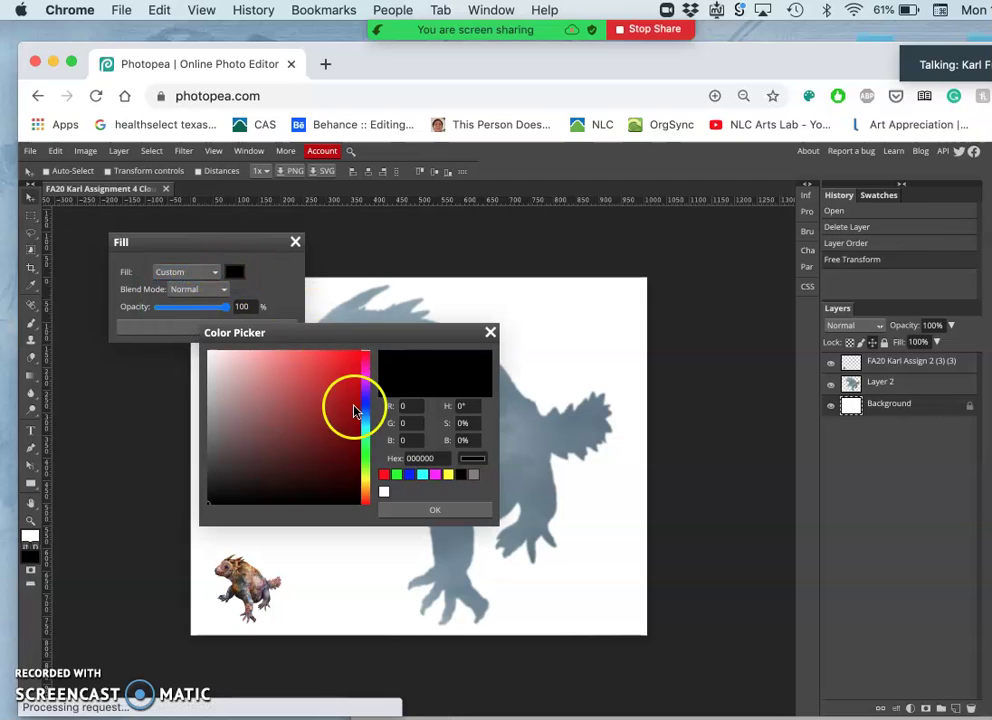
pyautogui.moveTo(364, 427)
pyautogui.mouseDown()
pyautogui.moveTo(365, 405)
pyautogui.moveTo(366, 420)
pyautogui.mouseUp()
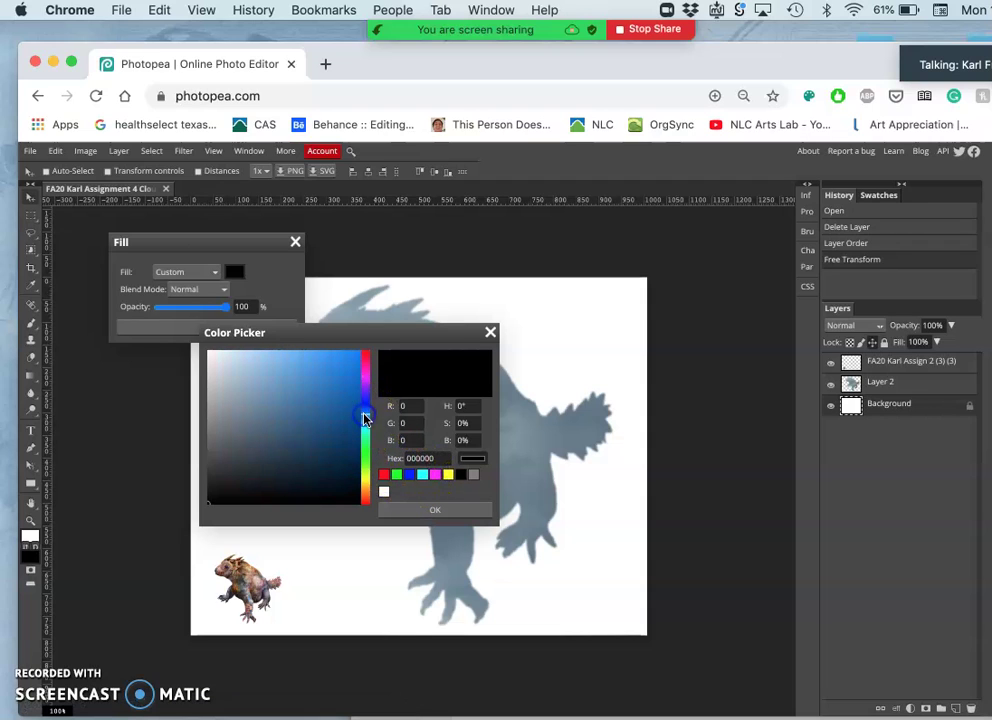
pyautogui.click(289, 414)
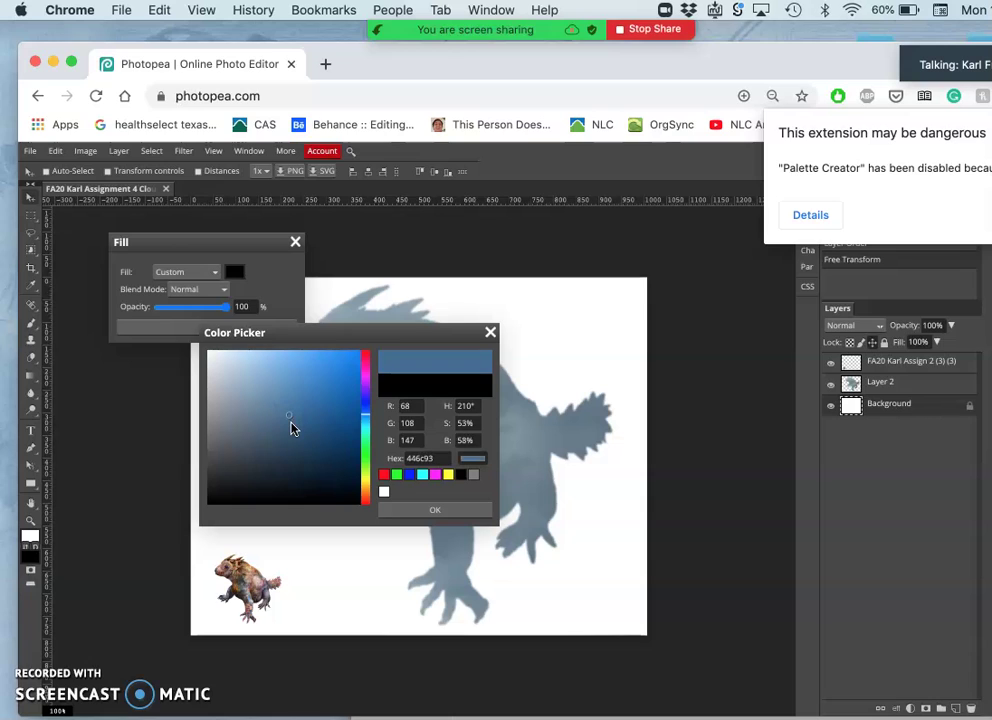
pyautogui.click(286, 408)
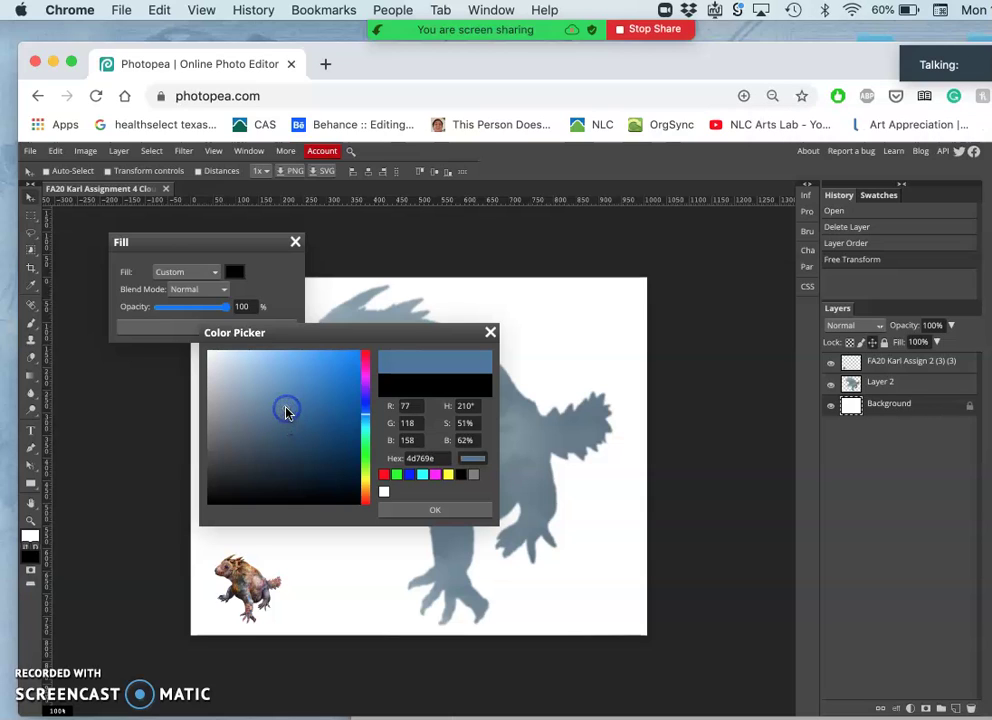
pyautogui.click(421, 509)
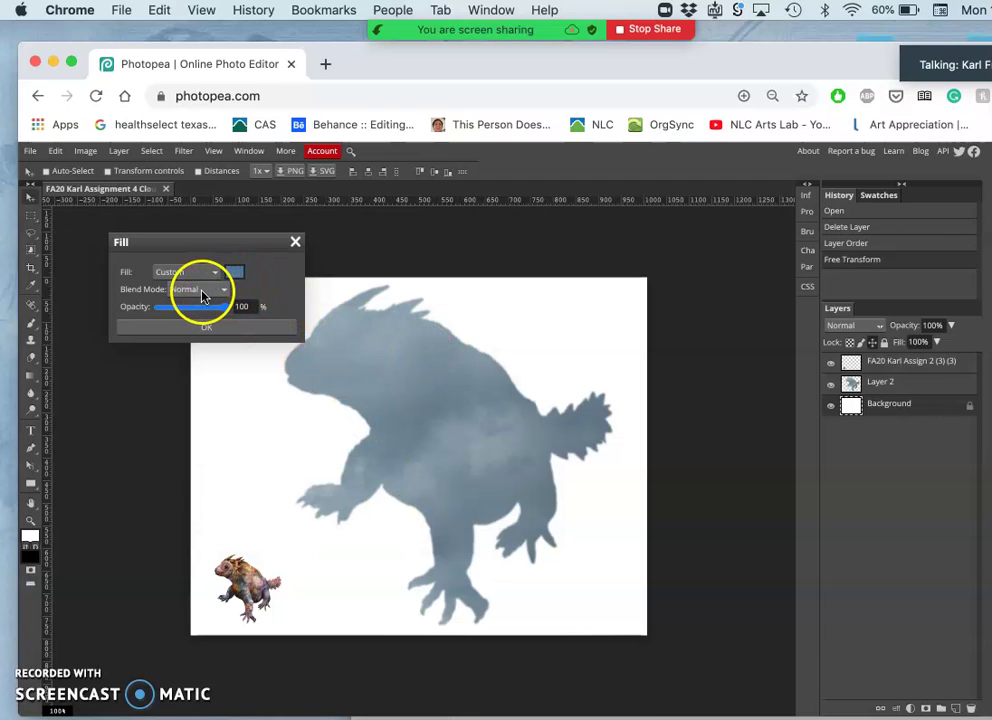
pyautogui.click(213, 331)
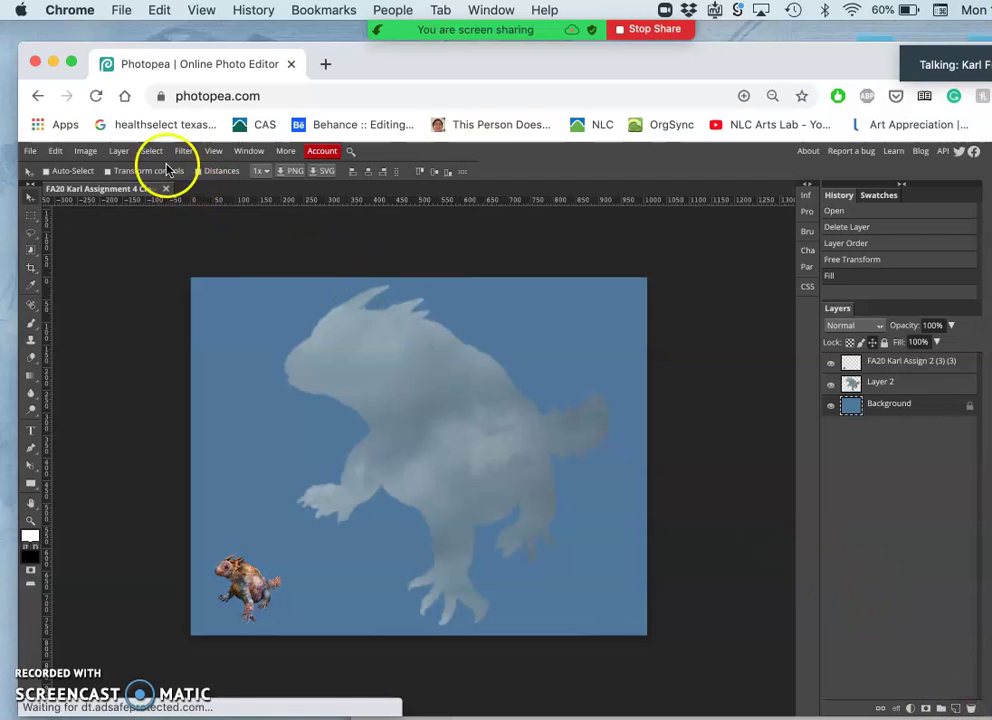
# Step: Add a new empty layer, Layer 3, with Layer > New > Layer
pyautogui.click(119, 151)
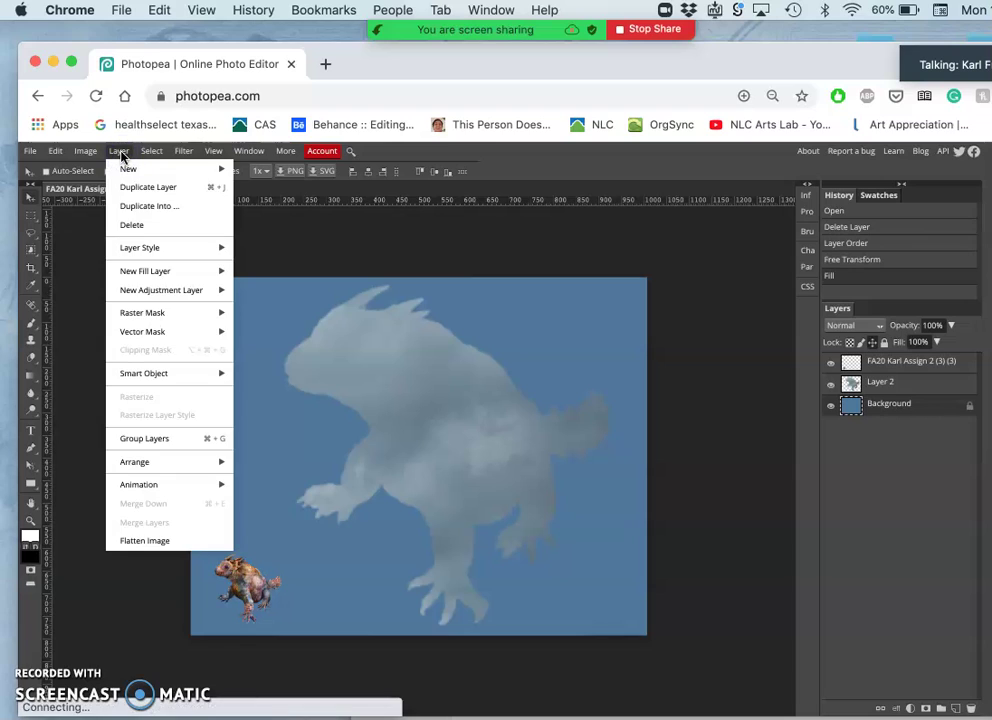
pyautogui.moveTo(125, 169)
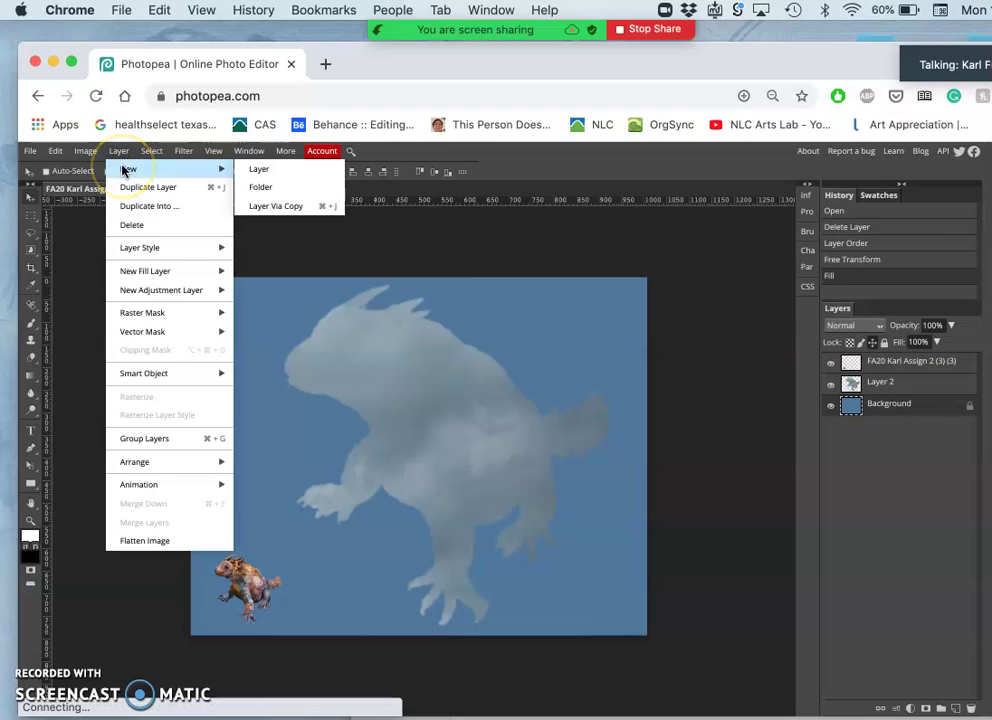
pyautogui.click(255, 170)
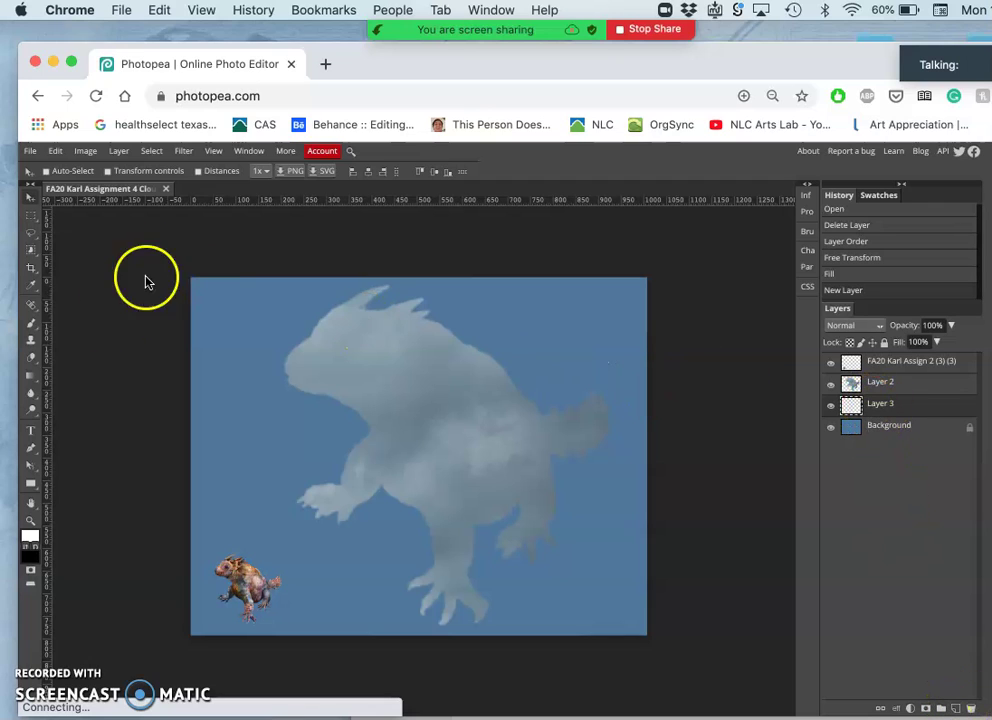
# Step: Draw a white-to-black linear gradient down Layer 3, redrawing until the fade looks right
pyautogui.click(31, 378)
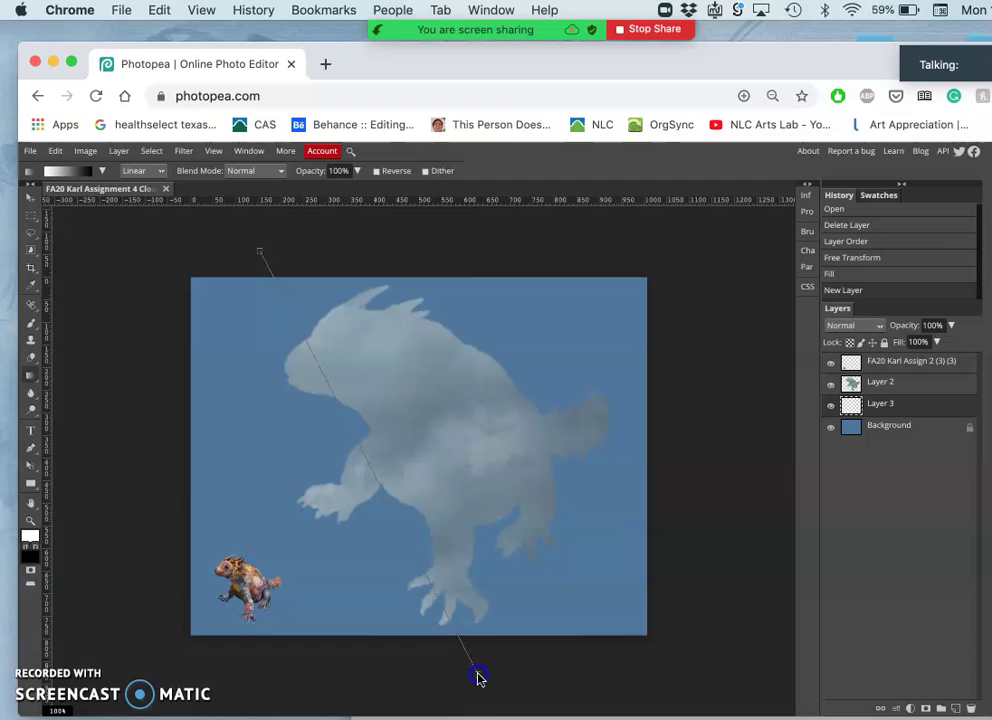
pyautogui.moveTo(478, 677); pyautogui.dragTo(478, 677)
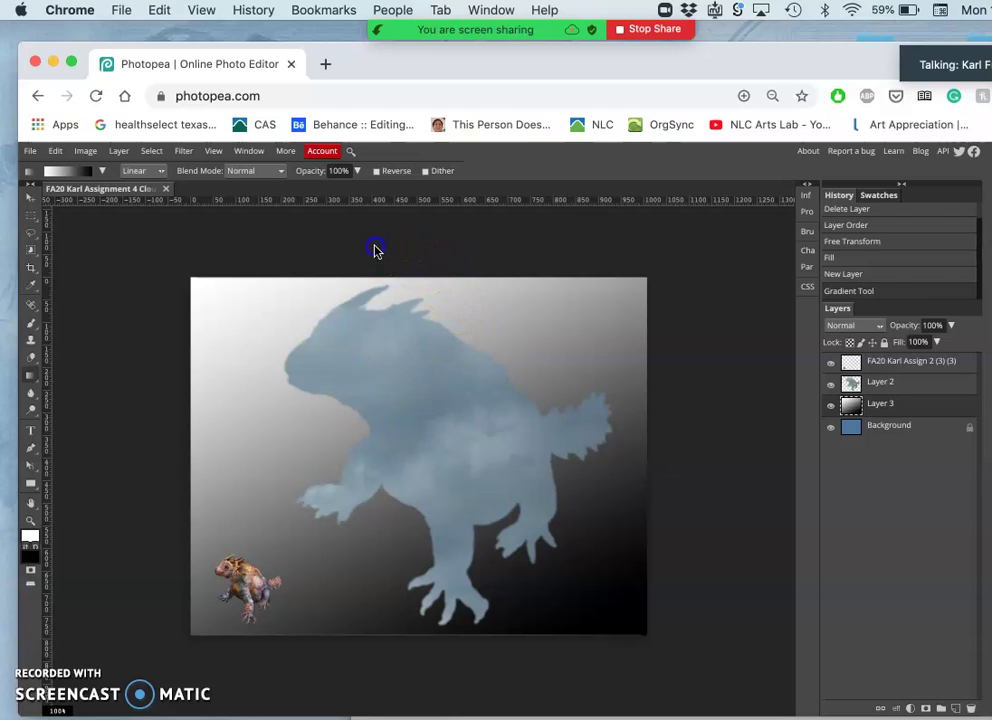
pyautogui.moveTo(376, 247); pyautogui.dragTo(477, 669)
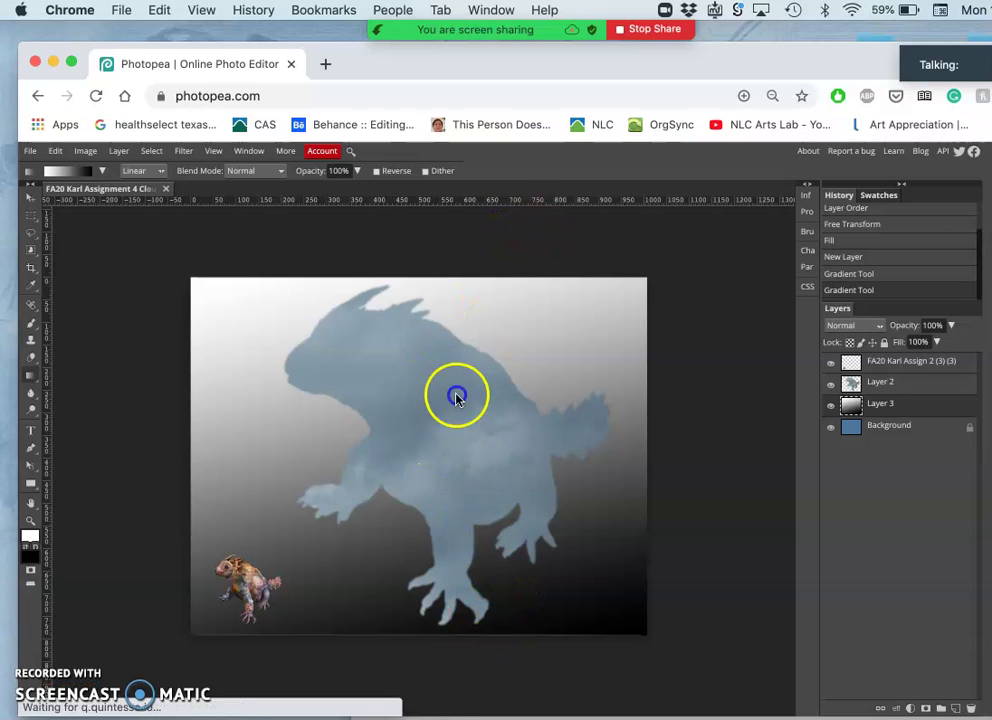
pyautogui.moveTo(313, 656); pyautogui.dragTo(314, 659)
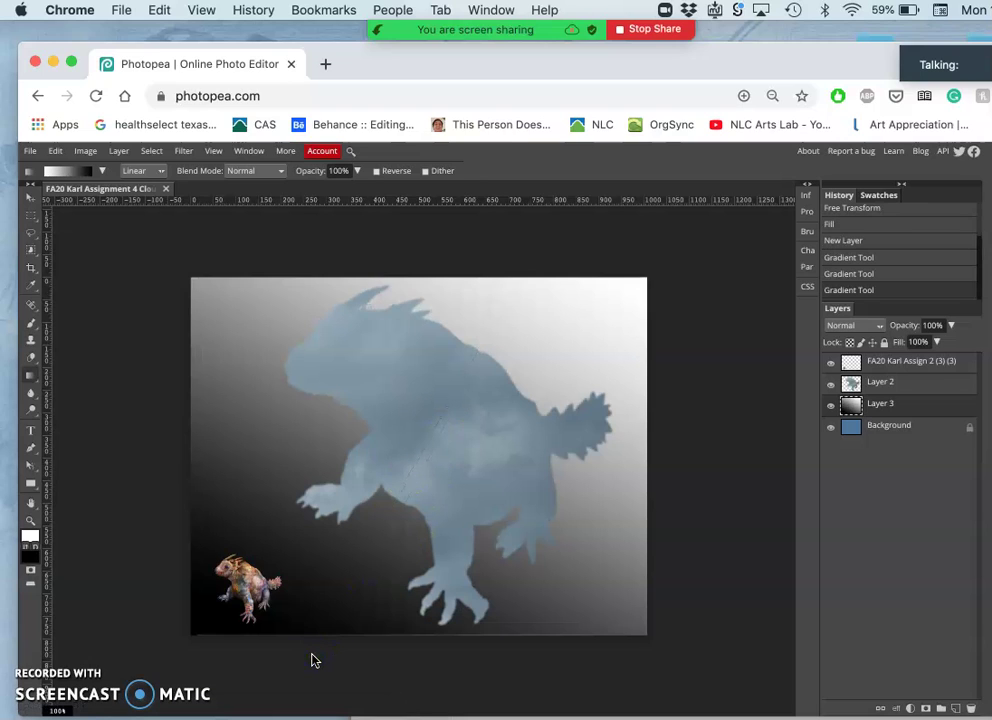
pyautogui.click(368, 458)
pyautogui.moveTo(368, 458); pyautogui.dragTo(446, 611)
pyautogui.moveTo(438, 667); pyautogui.dragTo(433, 688)
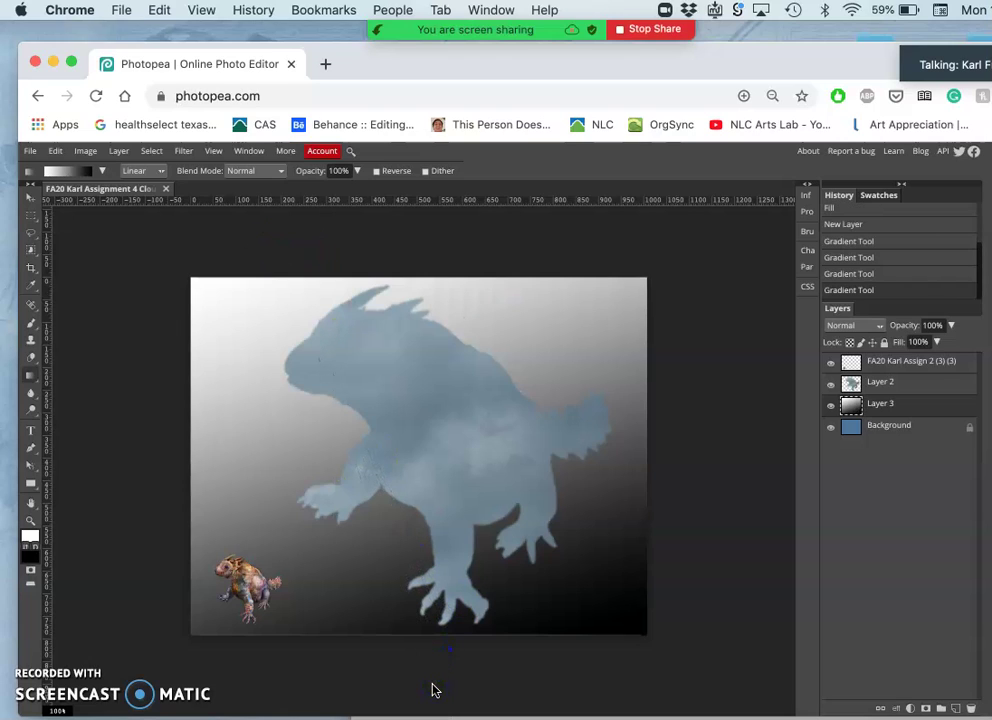
pyautogui.click(465, 602)
pyautogui.press('super+minus')
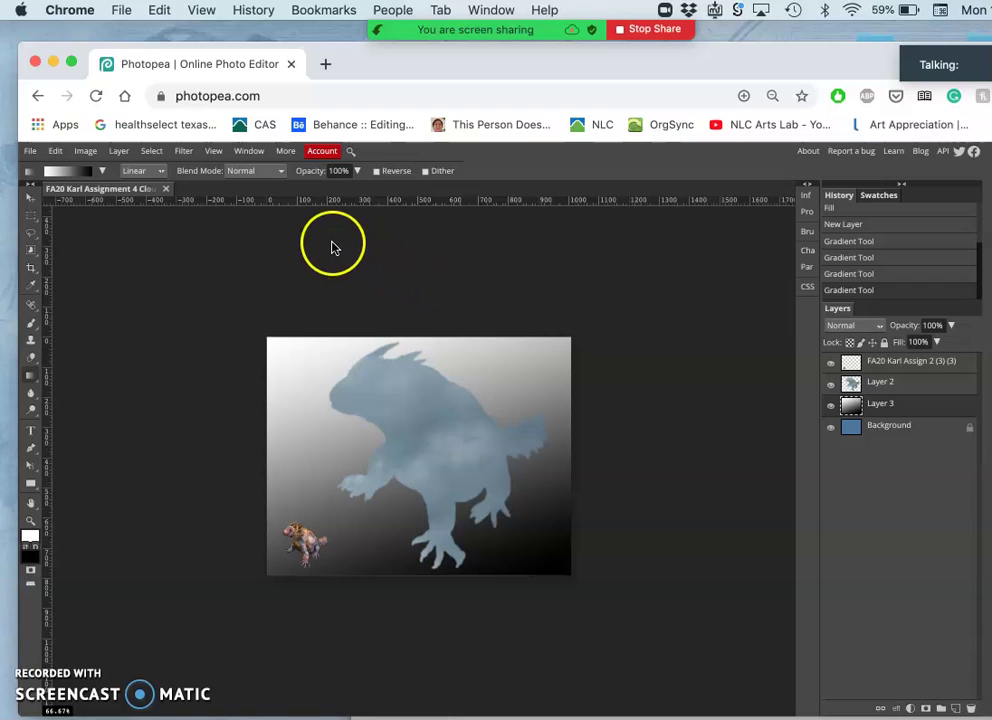
pyautogui.moveTo(332, 246); pyautogui.dragTo(519, 706)
pyautogui.moveTo(482, 597); pyautogui.dragTo(445, 563)
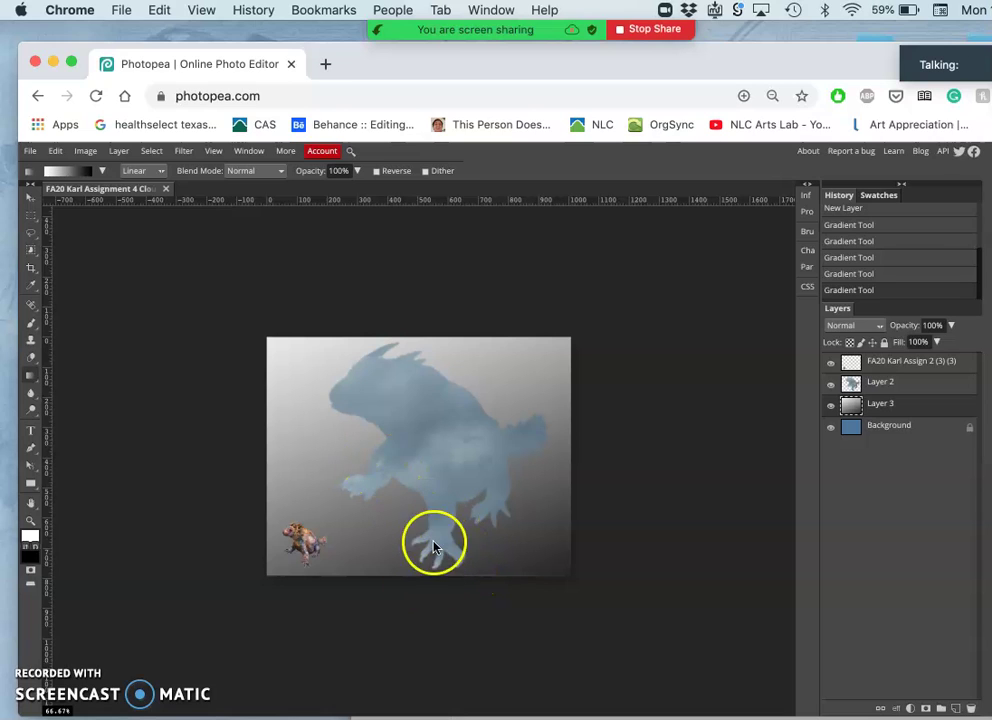
pyautogui.press('super+equal')
pyautogui.moveTo(393, 480); pyautogui.dragTo(530, 443)
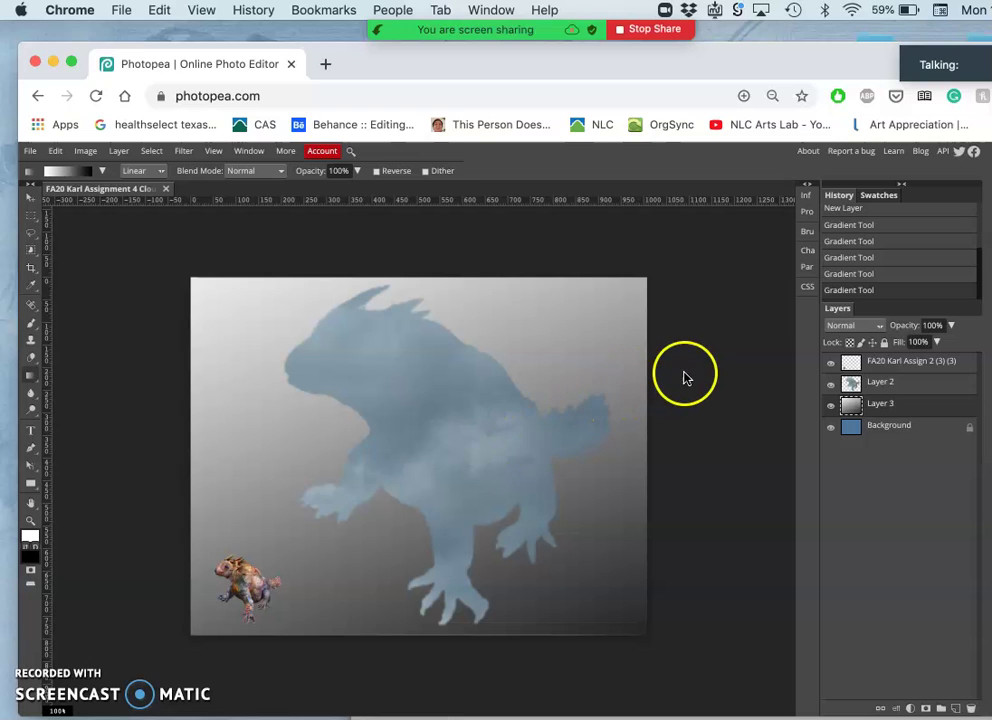
# Step: Keep Layer 3's blending mode at Normal and lower its opacity to 43%
pyautogui.click(915, 407)
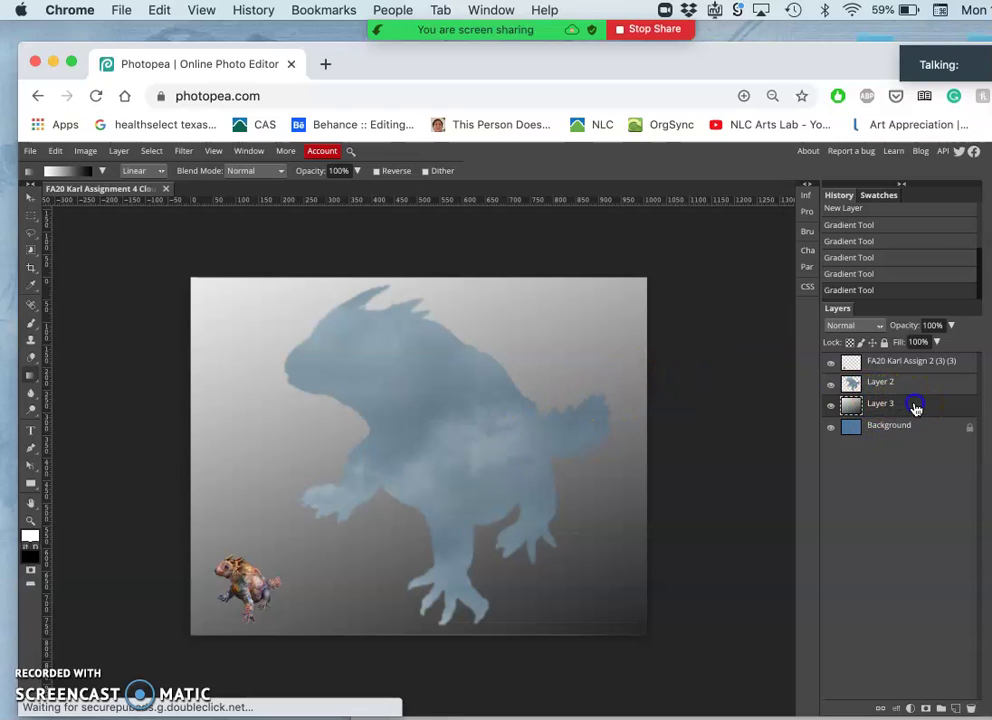
pyautogui.click(880, 328)
pyautogui.click(883, 327)
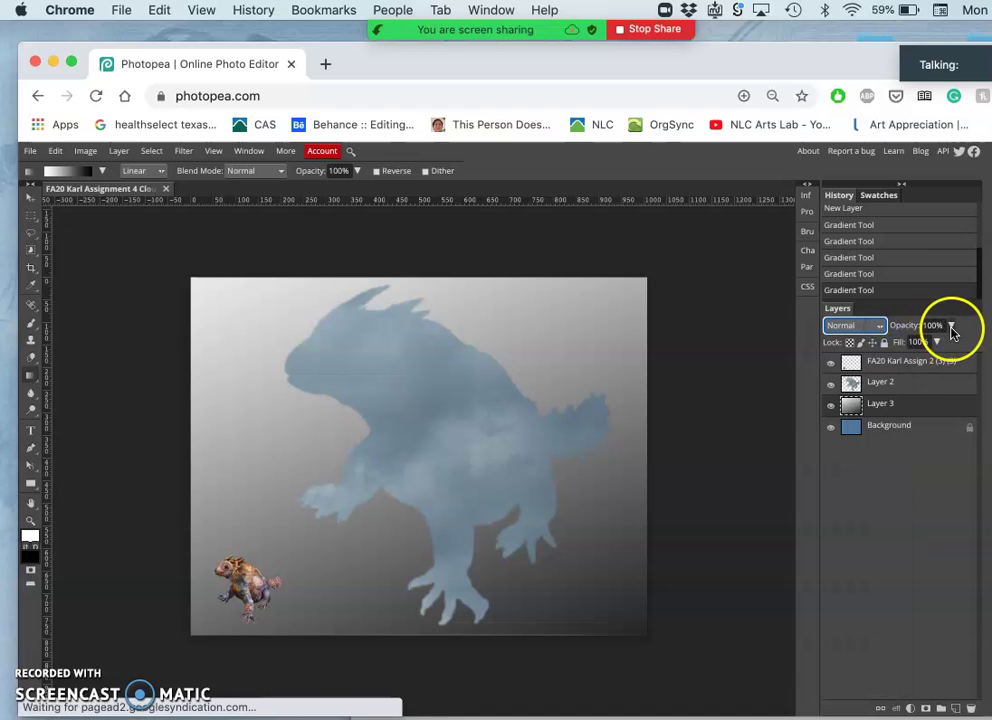
pyautogui.click(951, 327)
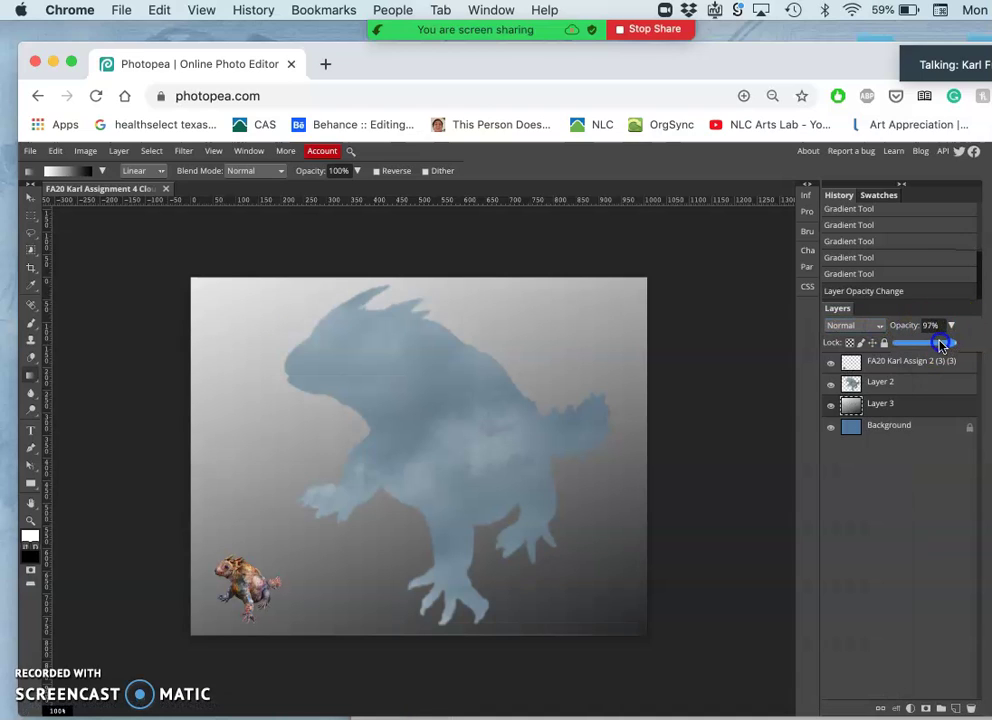
pyautogui.moveTo(940, 345)
pyautogui.mouseDown()
pyautogui.moveTo(909, 347)
pyautogui.moveTo(922, 347)
pyautogui.mouseUp()
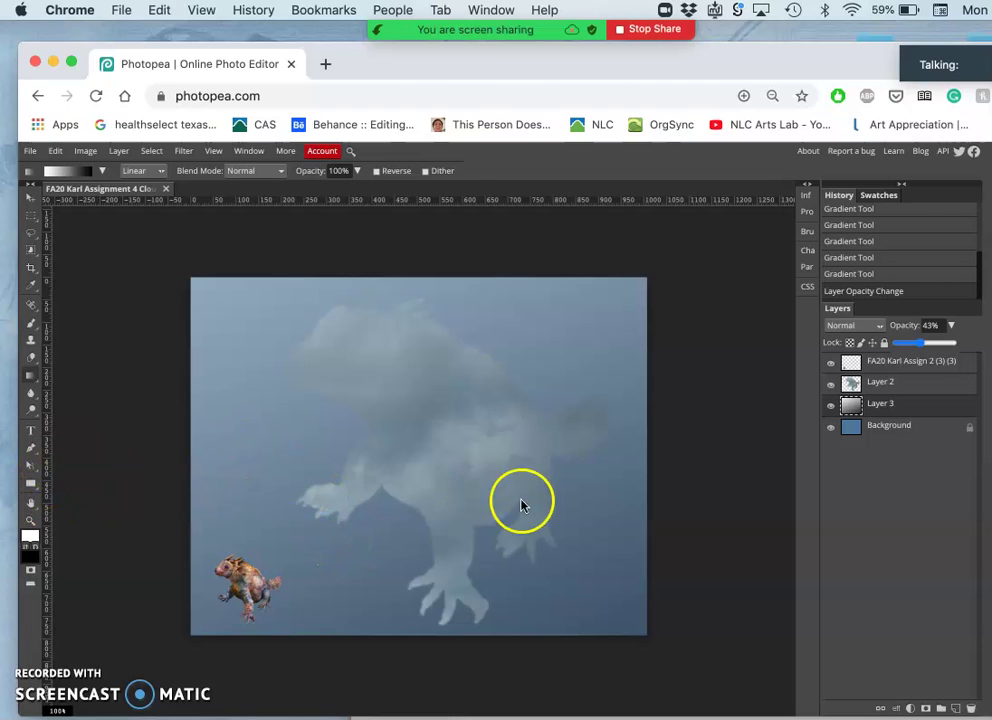
# Step: Add a new empty layer and set the gradient's left stop to light blue 95c5f4
pyautogui.click(956, 708)
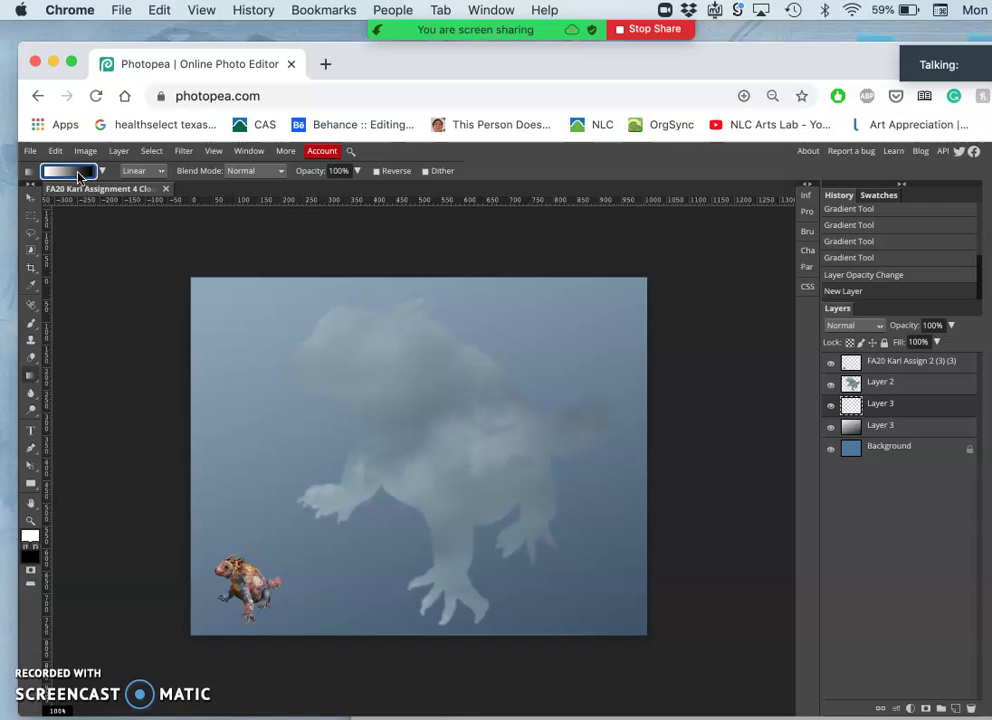
pyautogui.click(79, 176)
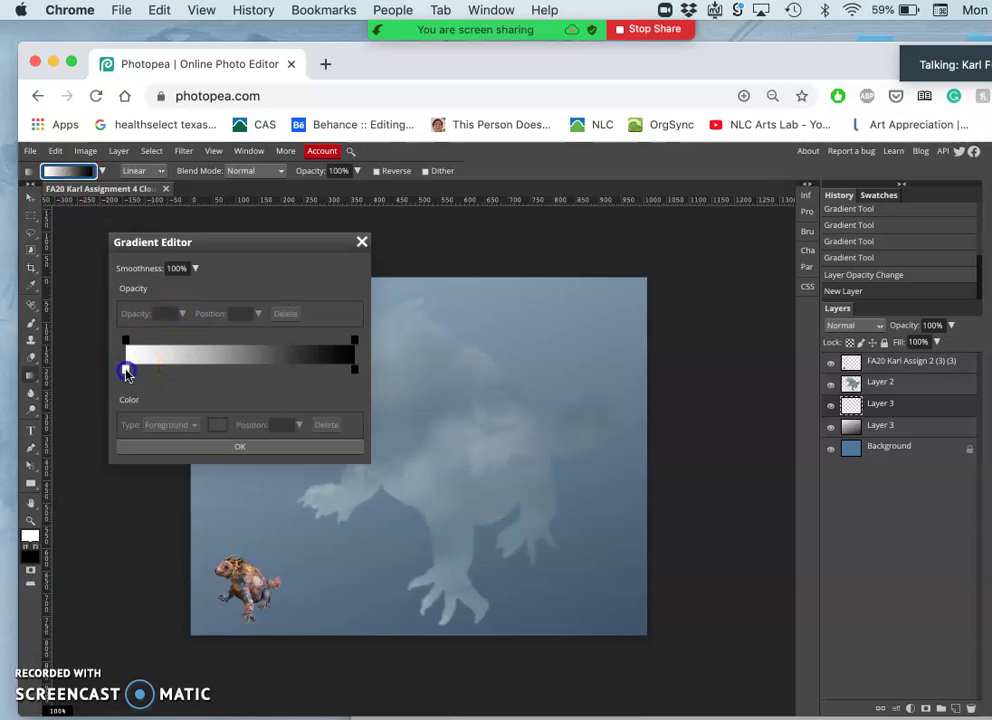
pyautogui.doubleClick(126, 372)
pyautogui.click(367, 394)
pyautogui.click(268, 360)
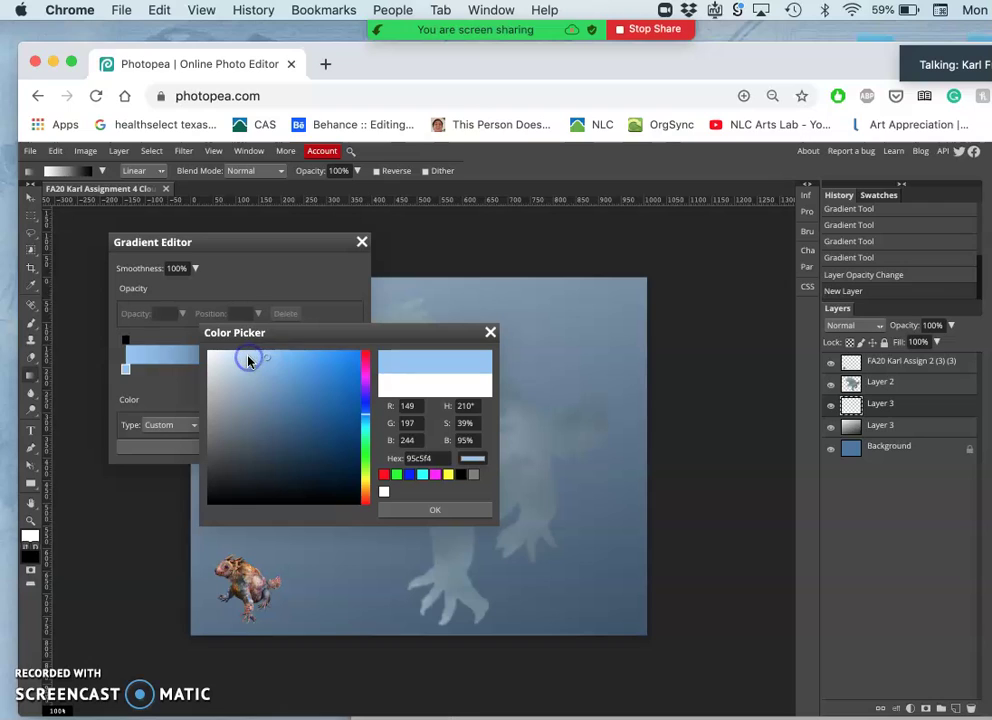
pyautogui.click(416, 512)
# Step: Change the gradient's right stop from black to dark navy and save the gradient
pyautogui.click(354, 371)
pyautogui.doubleClick(354, 371)
pyautogui.click(275, 457)
pyautogui.click(367, 402)
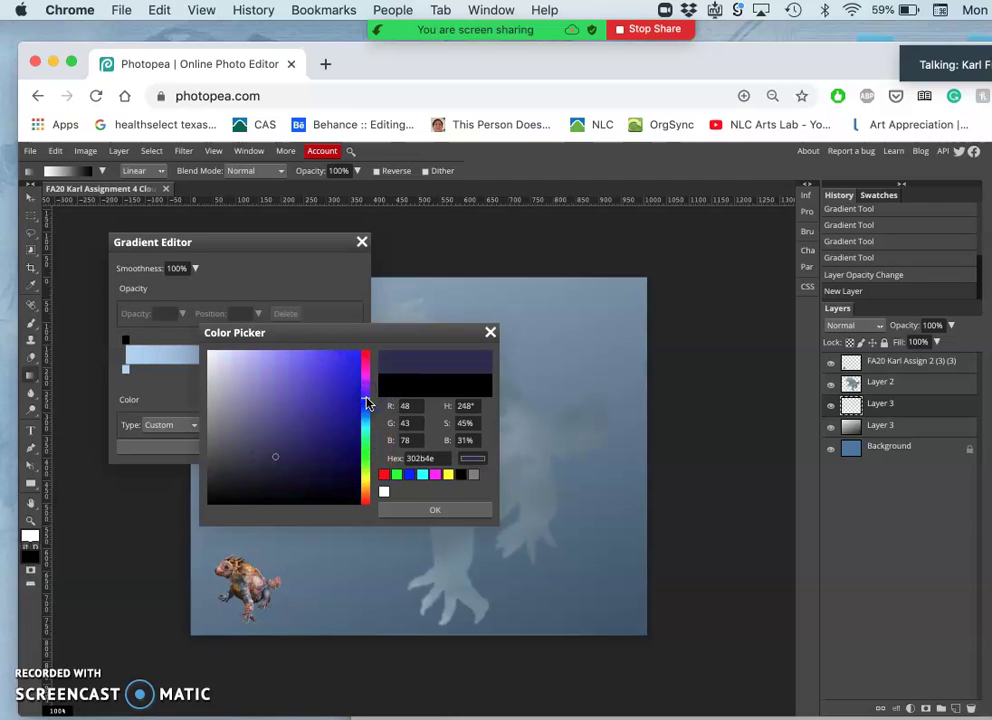
pyautogui.click(366, 408)
pyautogui.moveTo(295, 466); pyautogui.dragTo(280, 470)
pyautogui.click(261, 463)
pyautogui.click(259, 455)
pyautogui.click(418, 511)
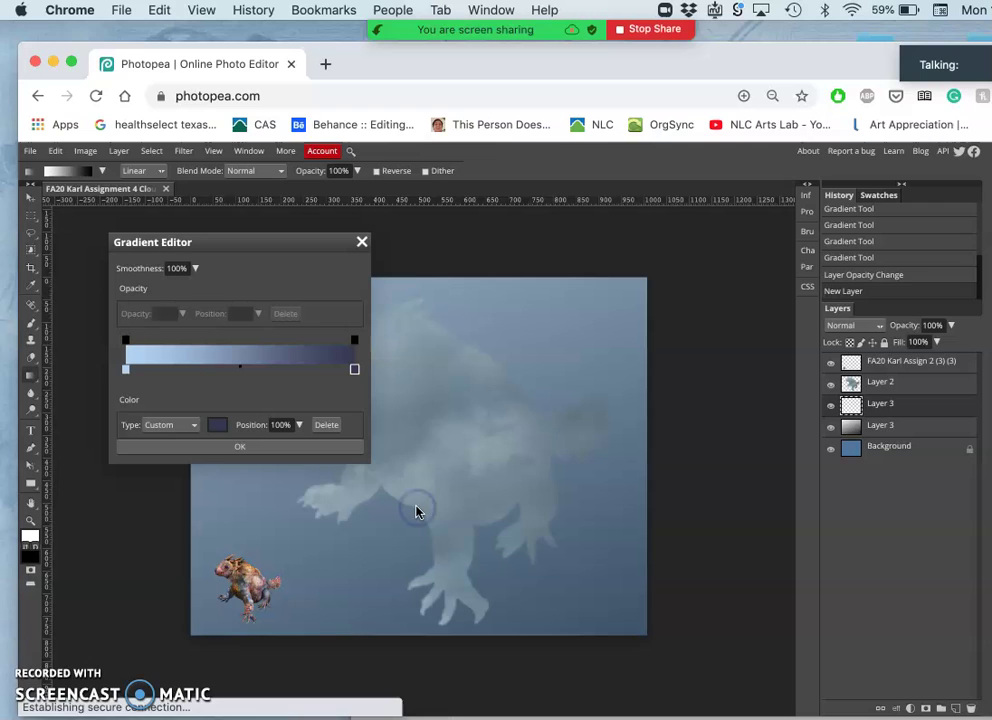
pyautogui.click(246, 449)
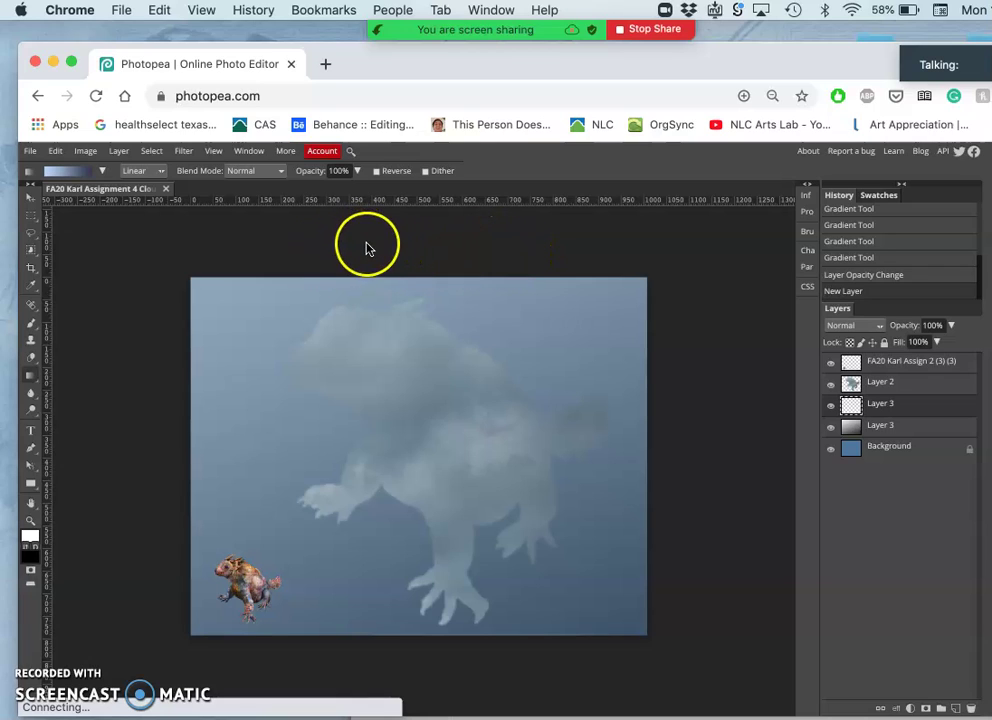
# Step: Draw the pale-blue-to-navy gradient down the new layer and set its opacity to 32%
pyautogui.moveTo(366, 248); pyautogui.dragTo(418, 525)
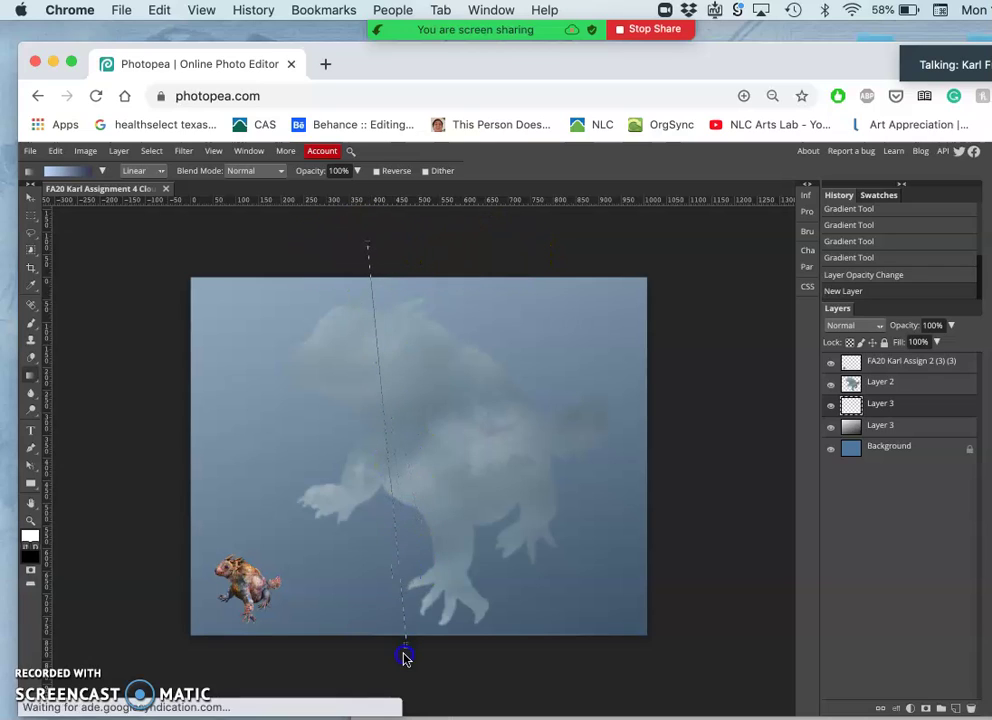
pyautogui.moveTo(405, 657); pyautogui.dragTo(413, 693)
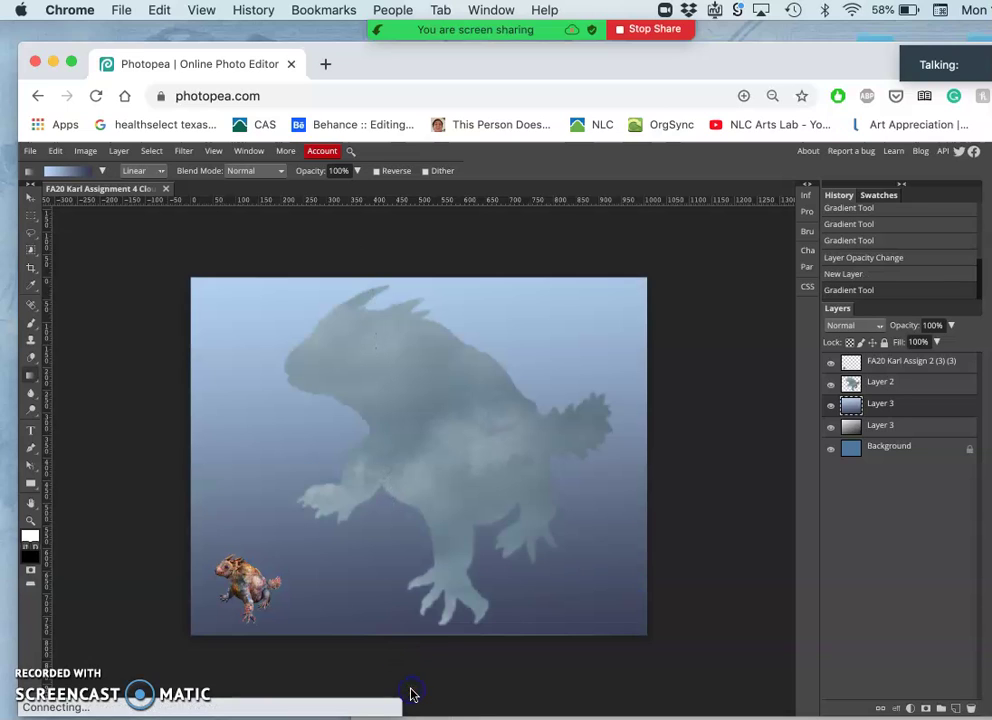
pyautogui.click(951, 326)
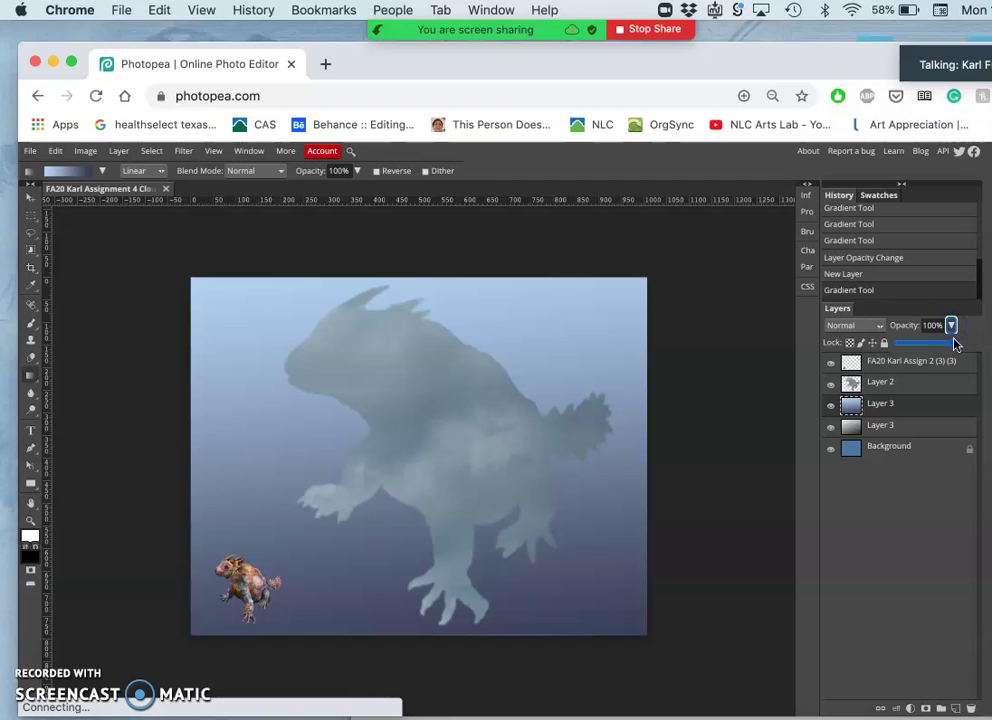
pyautogui.click(920, 345)
pyautogui.moveTo(921, 345); pyautogui.dragTo(909, 346)
pyautogui.click(530, 325)
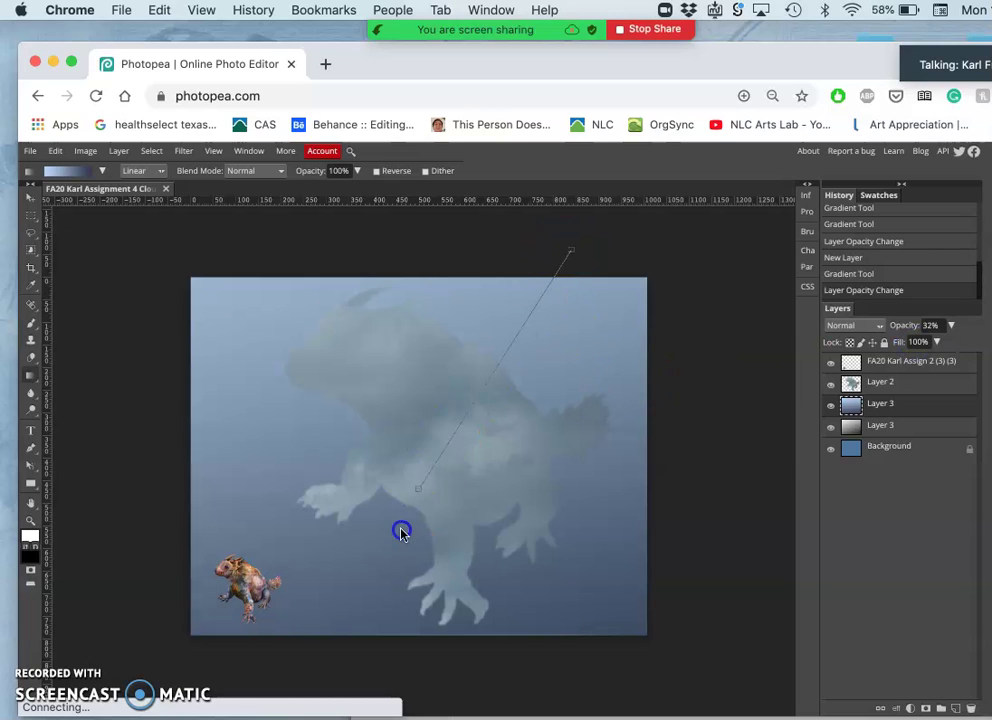
# Step: Redraw the blue gradient from the top edge downward, undoing a misplaced attempt
pyautogui.moveTo(401, 533); pyautogui.dragTo(330, 660)
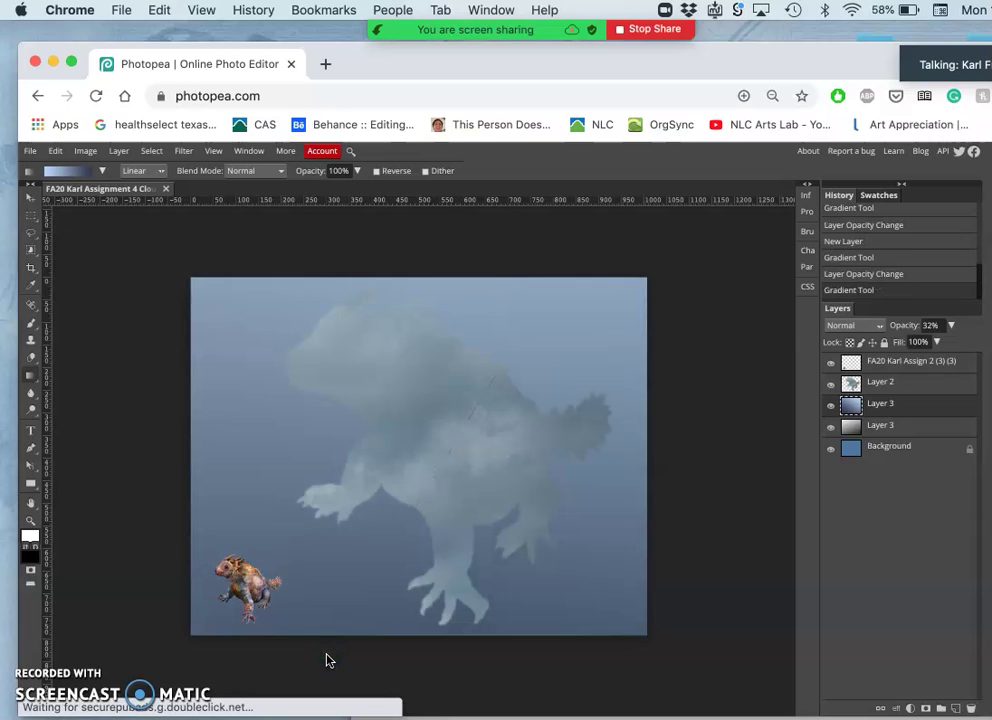
pyautogui.press('super+z')
pyautogui.click(598, 354)
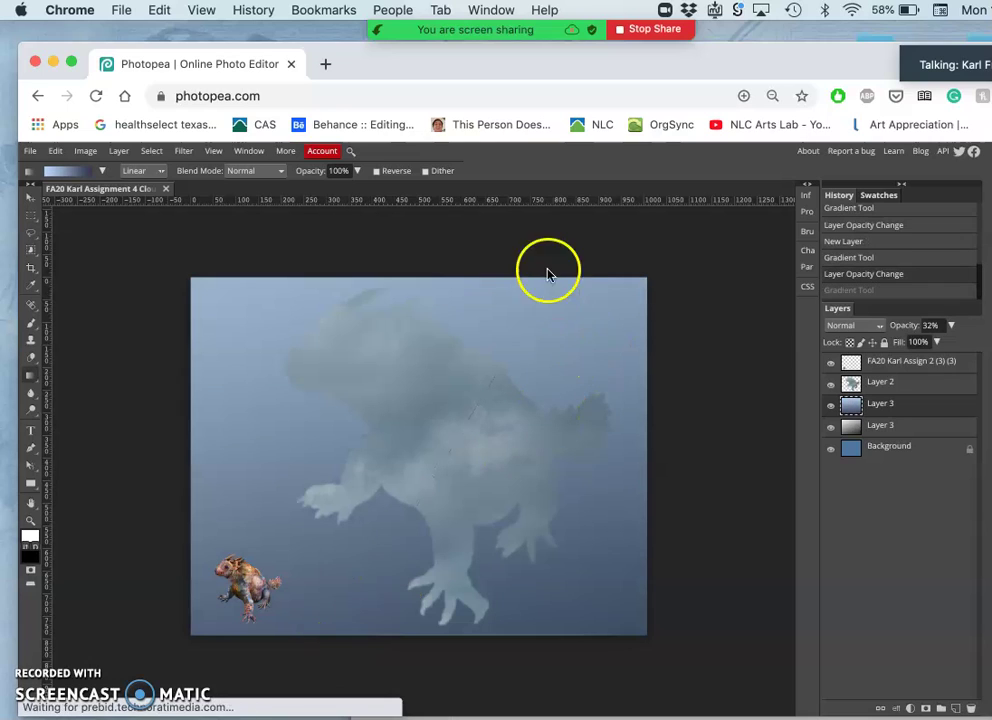
pyautogui.moveTo(540, 262); pyautogui.dragTo(414, 574)
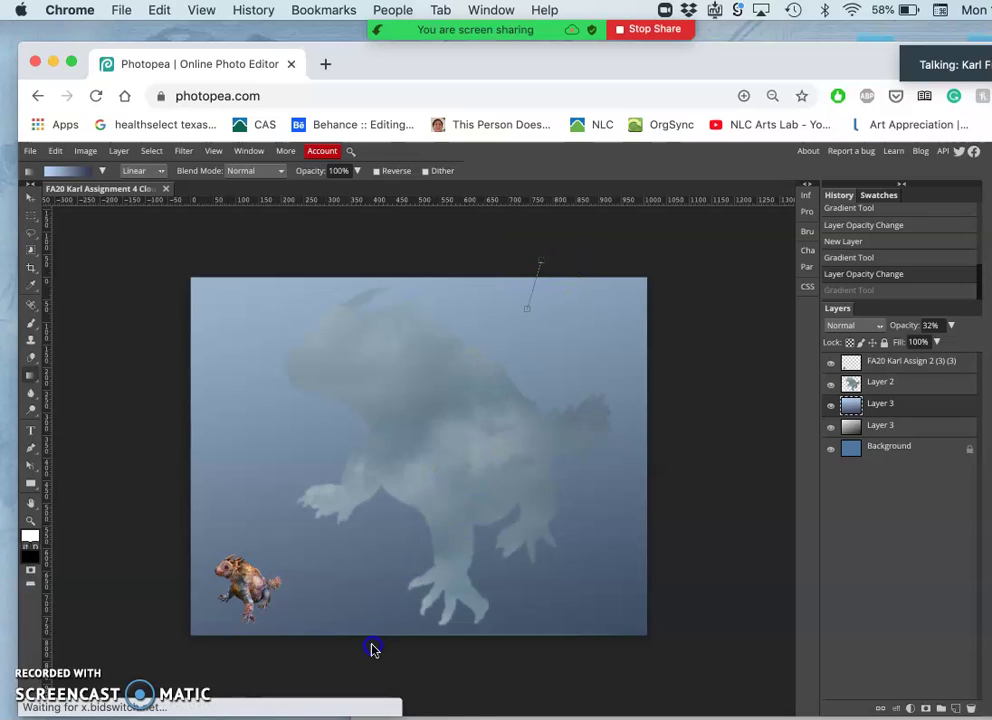
pyautogui.moveTo(372, 651); pyautogui.dragTo(351, 667)
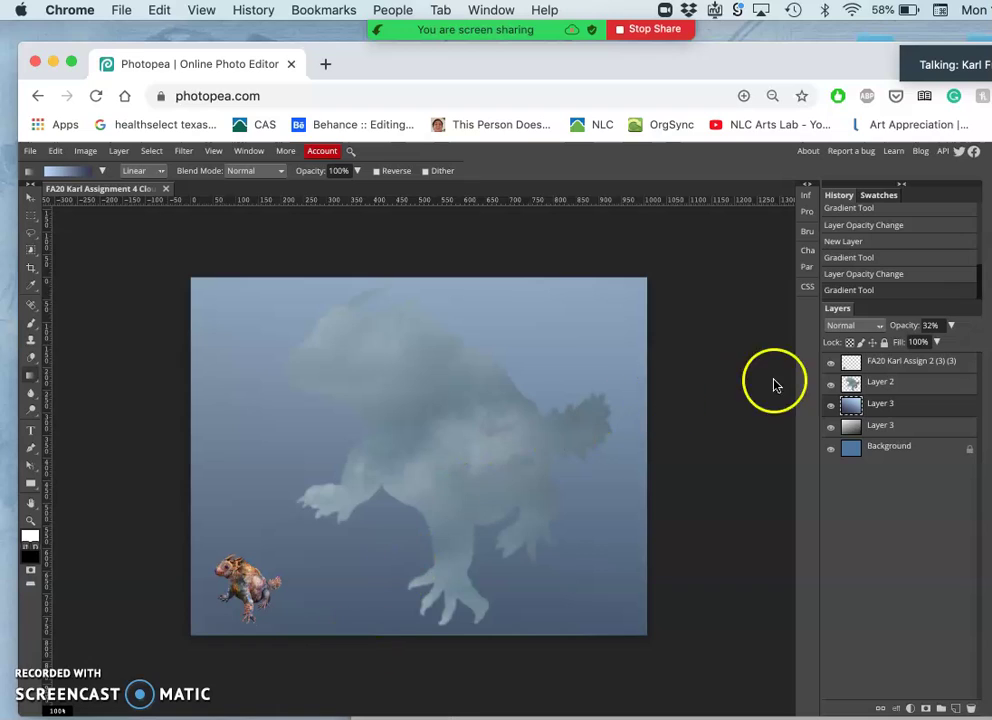
pyautogui.moveTo(376, 257); pyautogui.dragTo(466, 555)
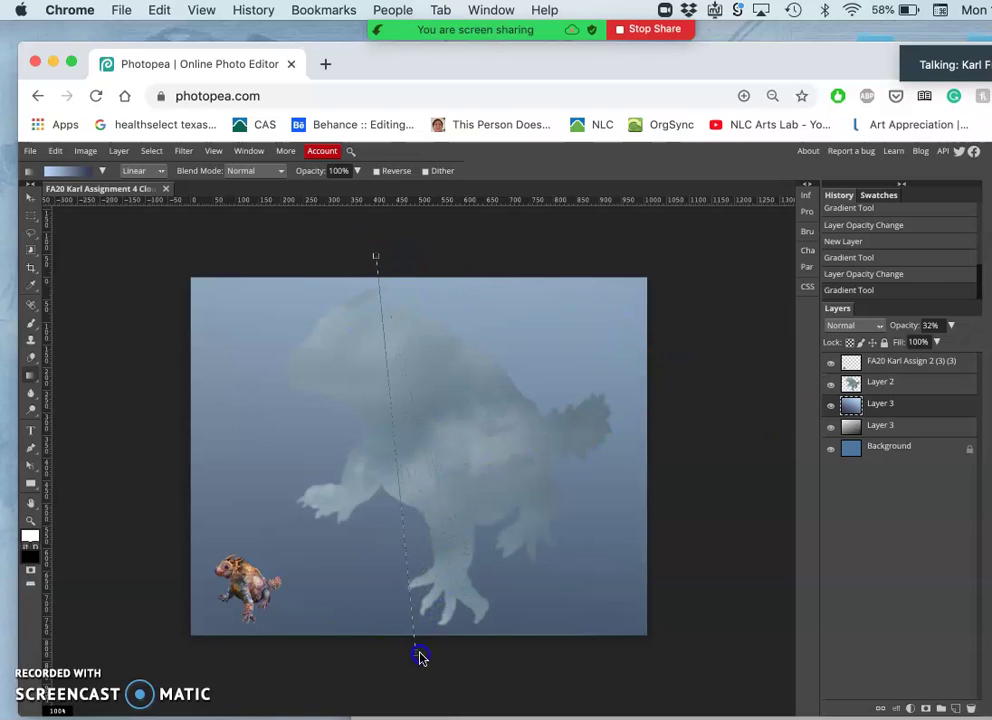
pyautogui.moveTo(425, 663); pyautogui.dragTo(427, 662)
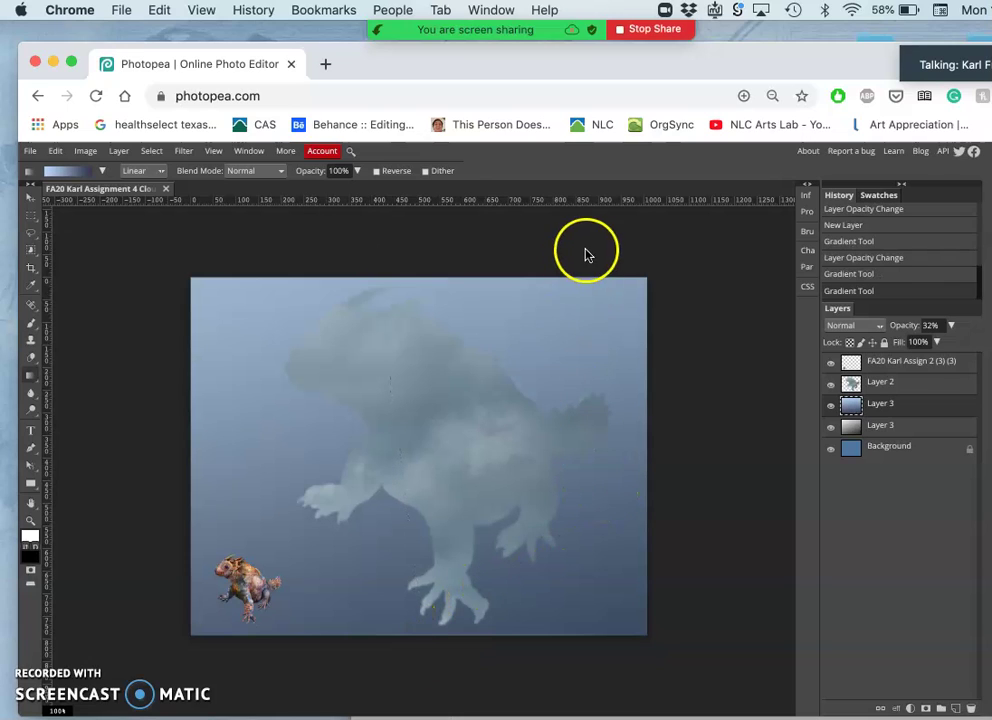
pyautogui.click(435, 265)
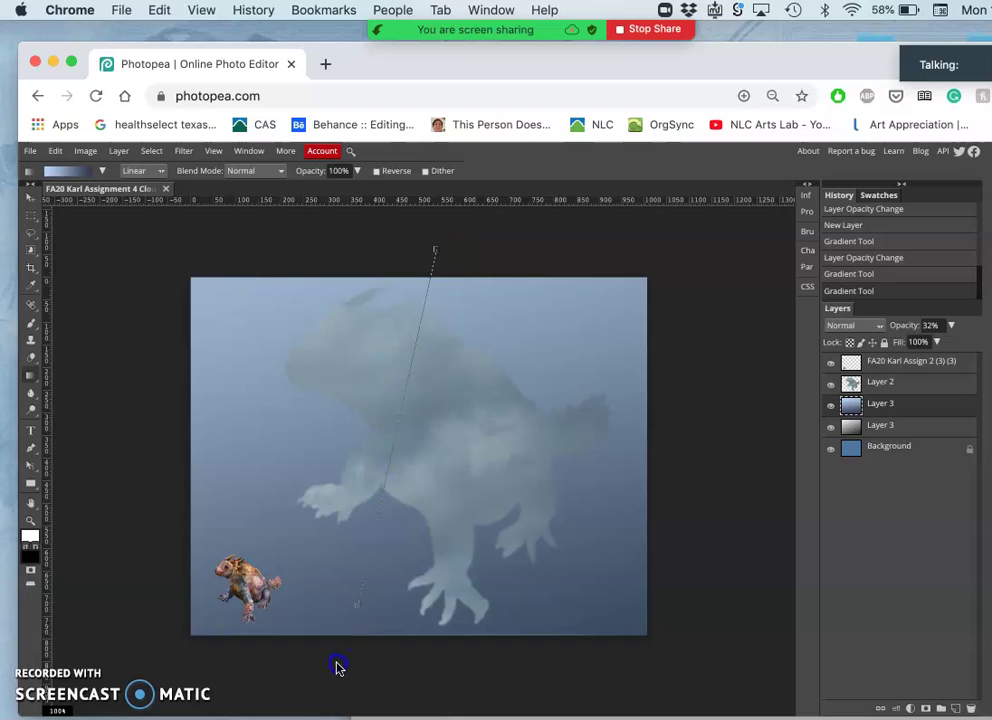
pyautogui.moveTo(338, 667); pyautogui.dragTo(338, 665)
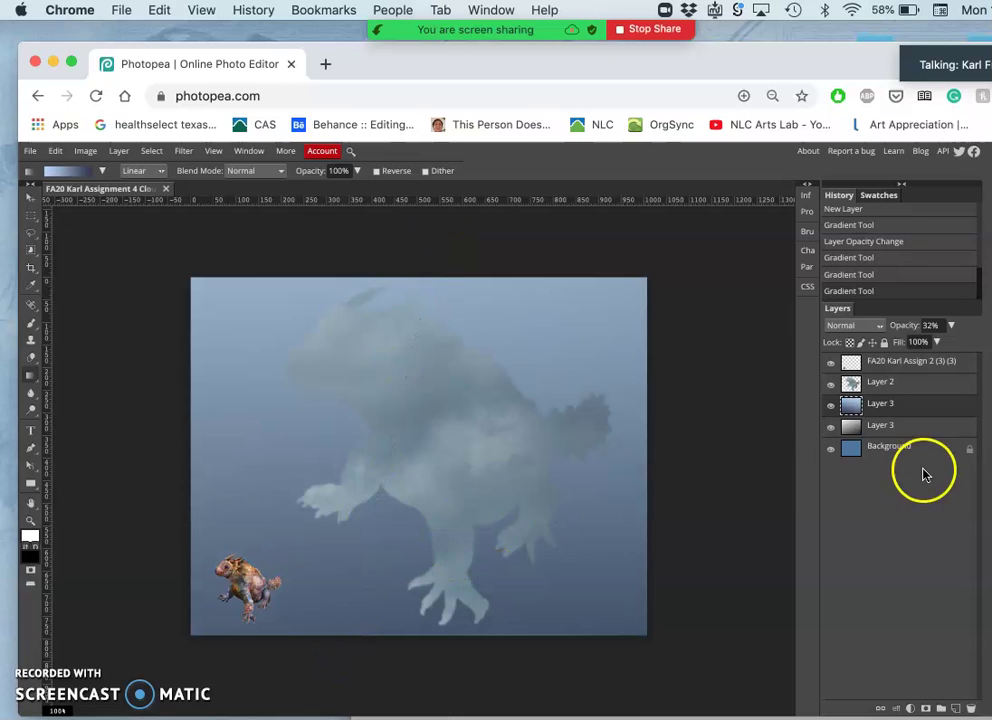
pyautogui.moveTo(878, 407); pyautogui.dragTo(859, 432)
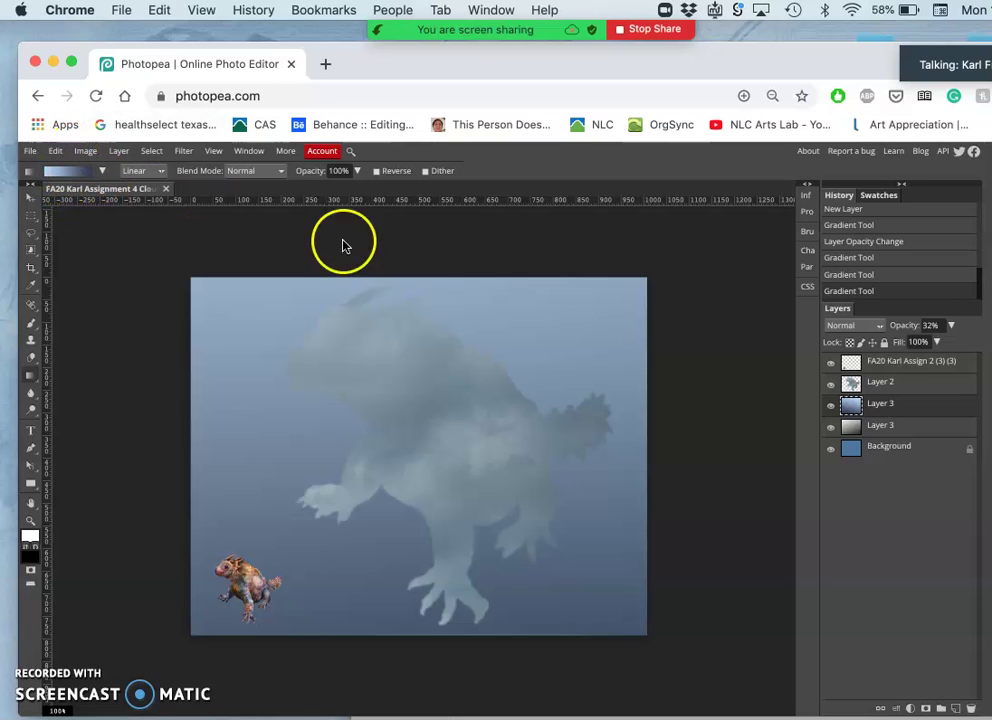
# Step: Add a new empty layer and choose the rainbow gradient preset
pyautogui.click(955, 707)
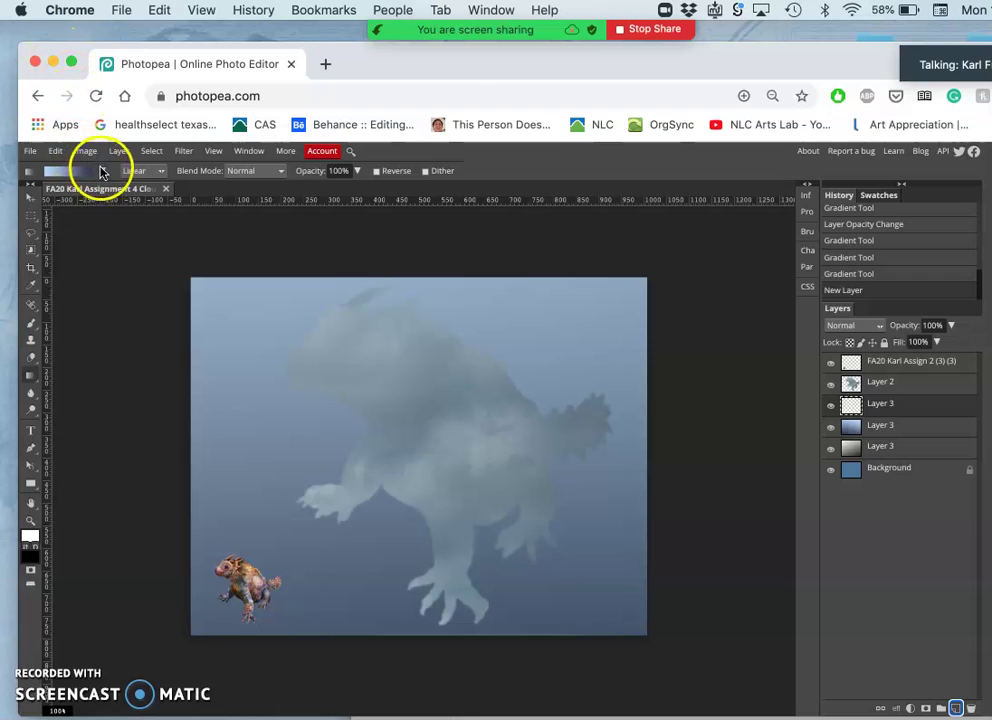
pyautogui.click(103, 174)
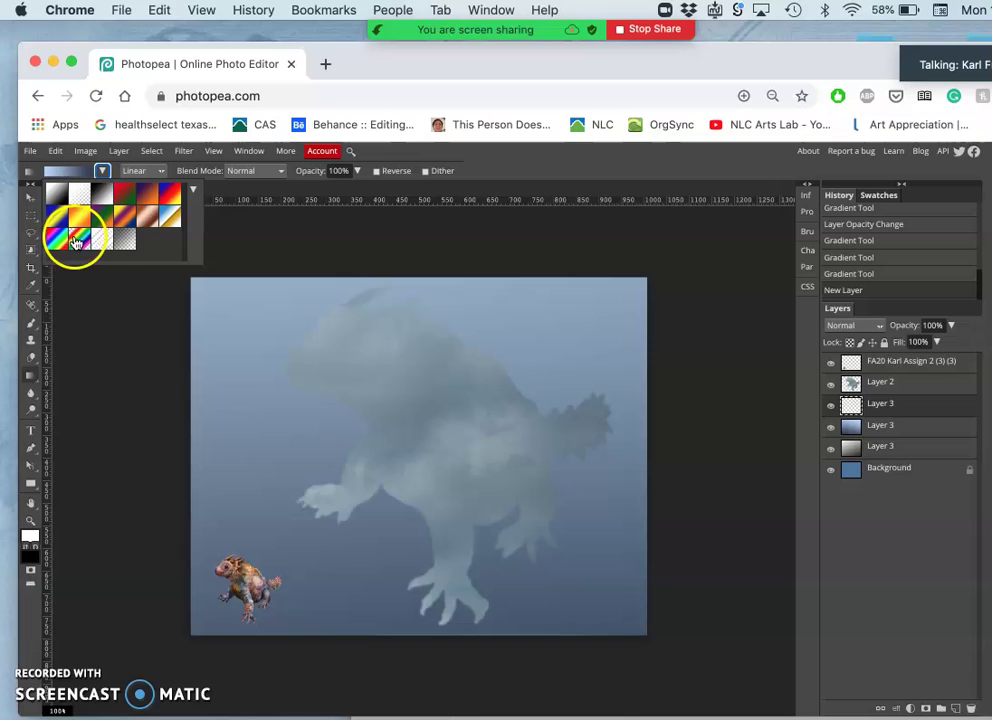
pyautogui.click(75, 243)
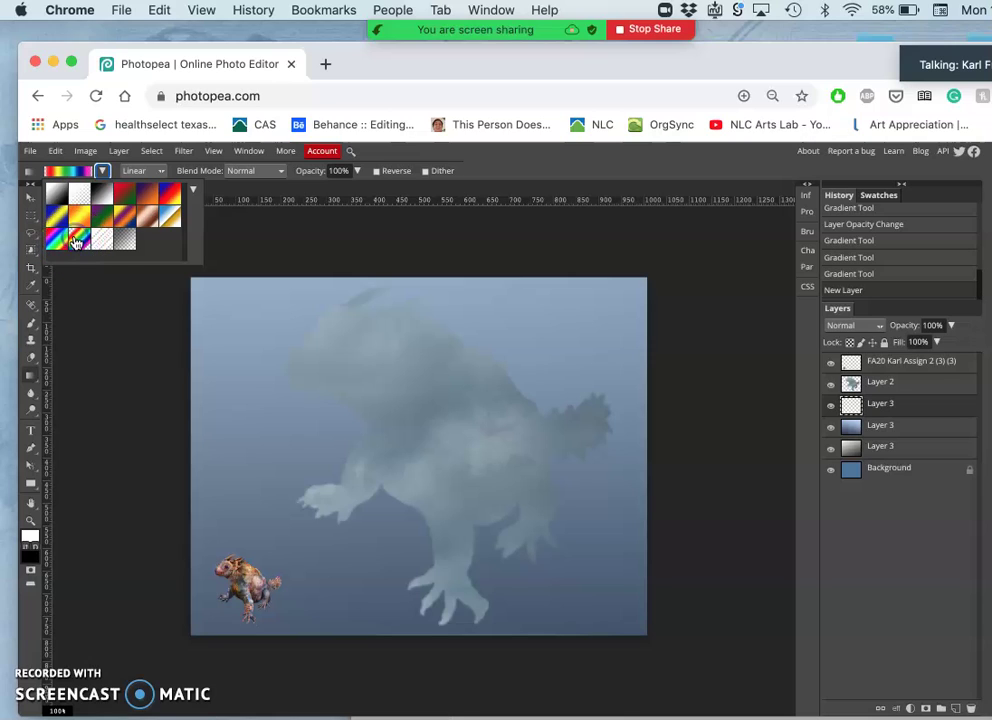
pyautogui.click(296, 231)
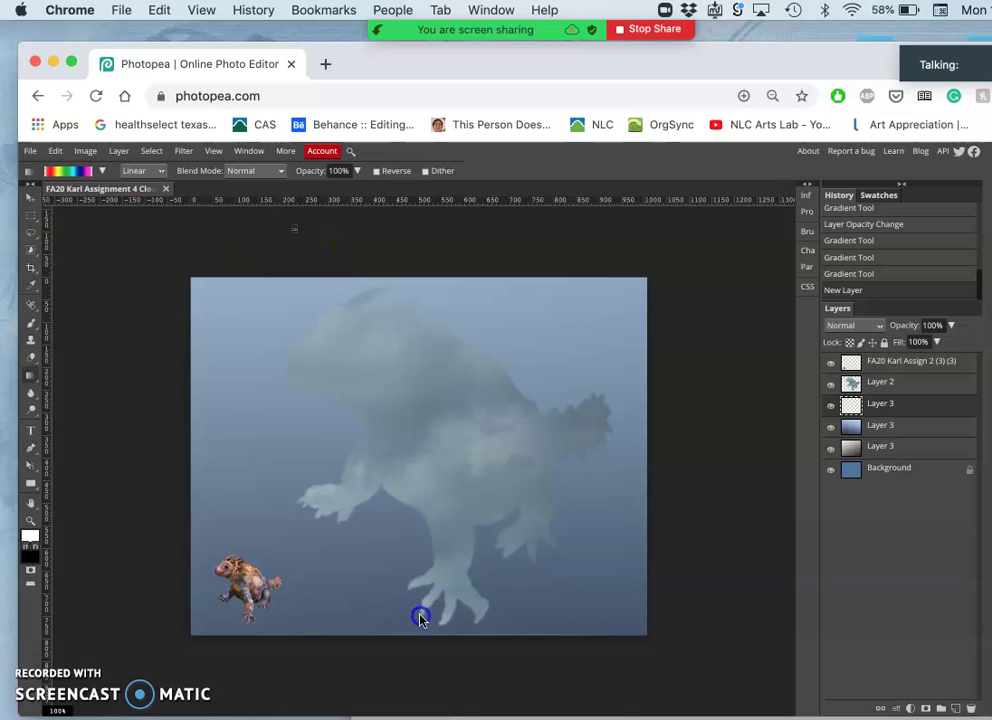
# Step: Fill the new layer with a diagonal rainbow gradient drawn from the canvas top
pyautogui.moveTo(420, 617); pyautogui.dragTo(450, 699)
pyautogui.moveTo(465, 237); pyautogui.dragTo(383, 645)
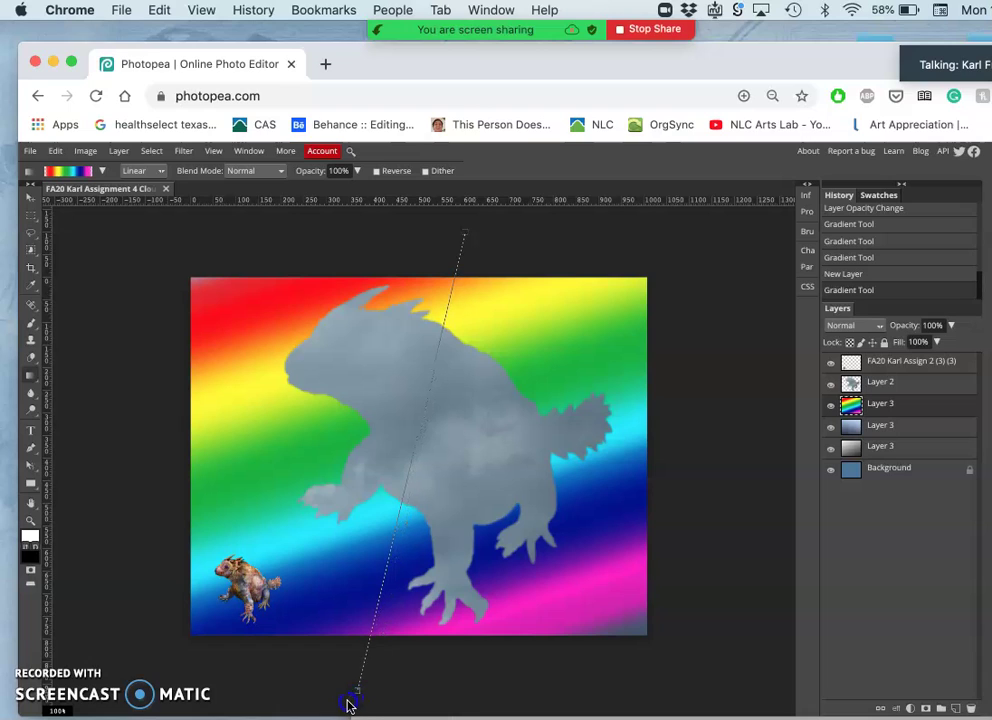
pyautogui.moveTo(348, 705); pyautogui.dragTo(348, 706)
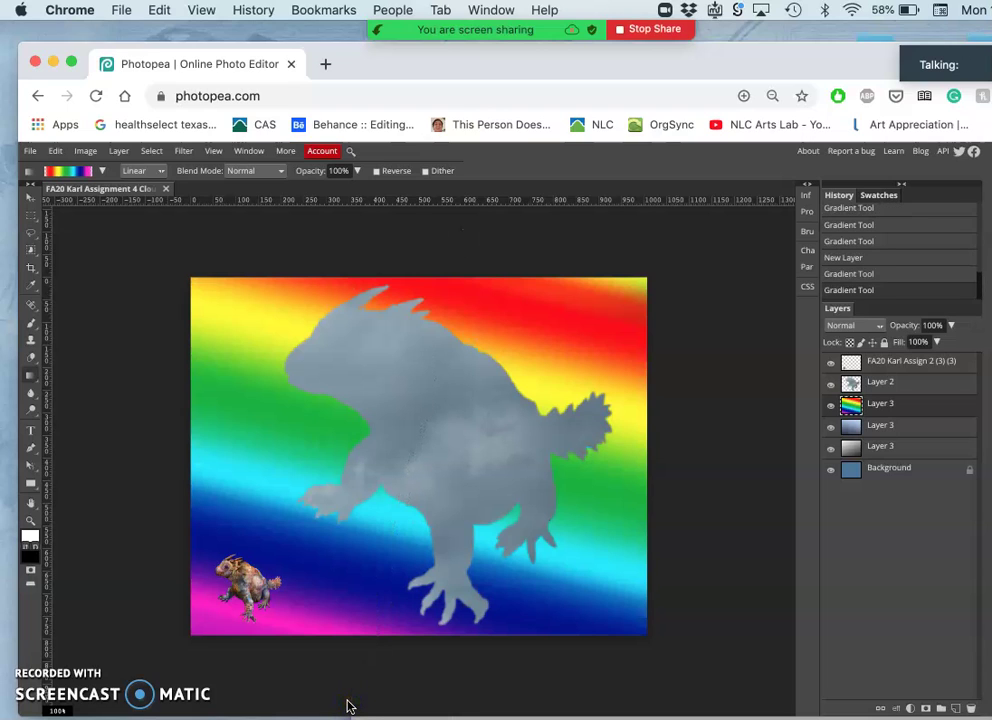
pyautogui.moveTo(280, 218)
pyautogui.mouseDown()
pyautogui.moveTo(509, 661)
pyautogui.moveTo(494, 690)
pyautogui.mouseUp()
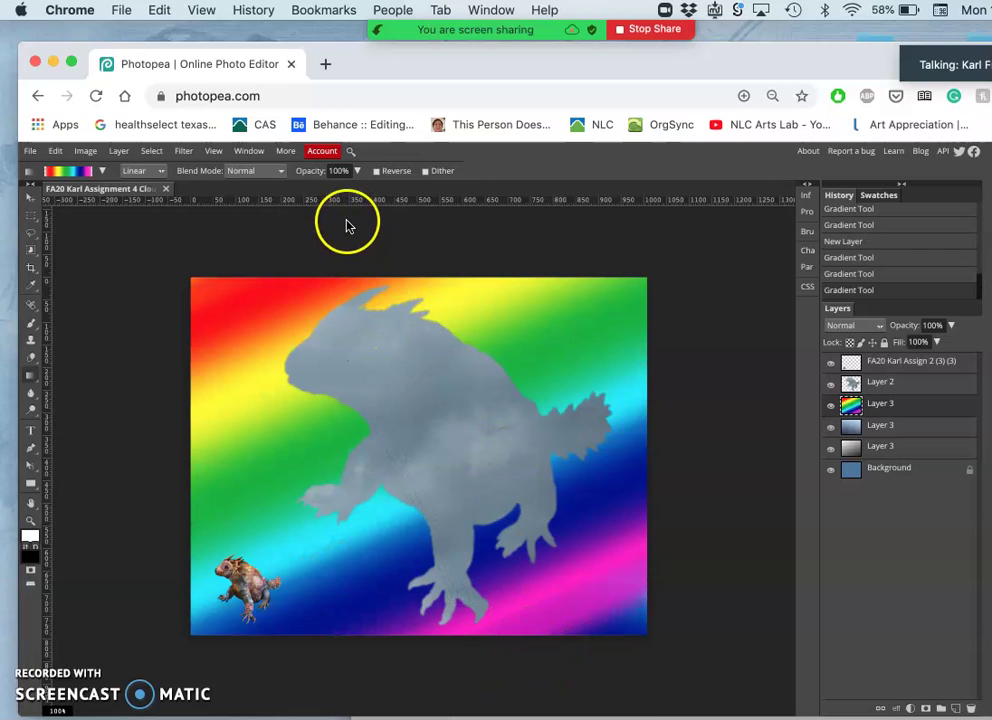
pyautogui.moveTo(347, 221)
pyautogui.mouseDown()
pyautogui.moveTo(500, 650)
pyautogui.moveTo(480, 679)
pyautogui.mouseUp()
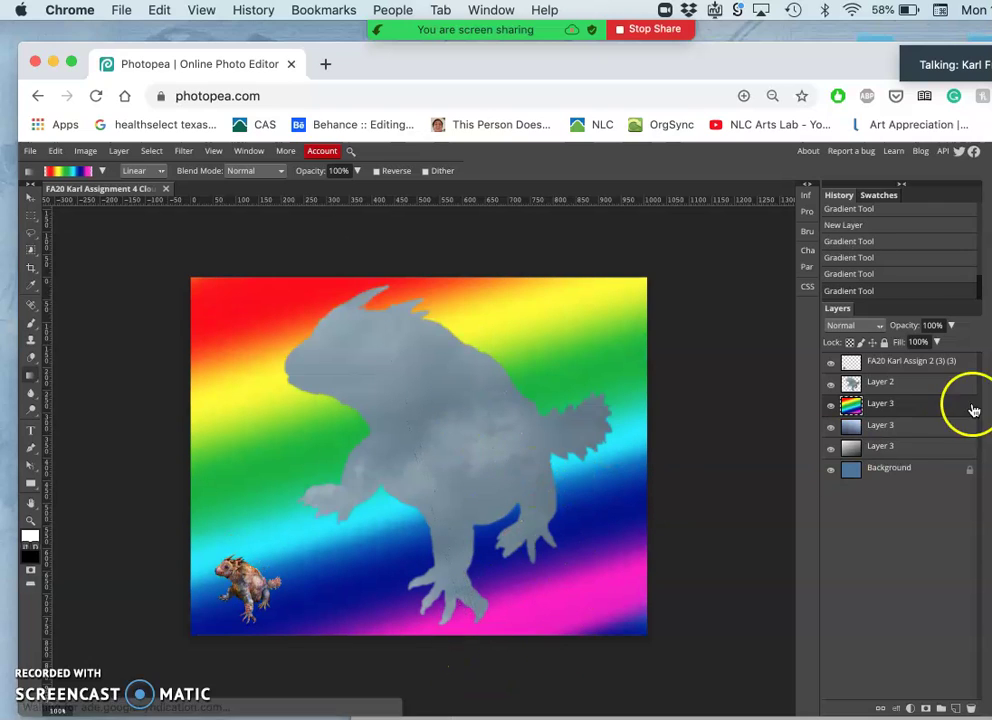
# Step: Set the rainbow gradient layer's opacity to 29%
pyautogui.click(951, 326)
pyautogui.moveTo(942, 346); pyautogui.dragTo(907, 343)
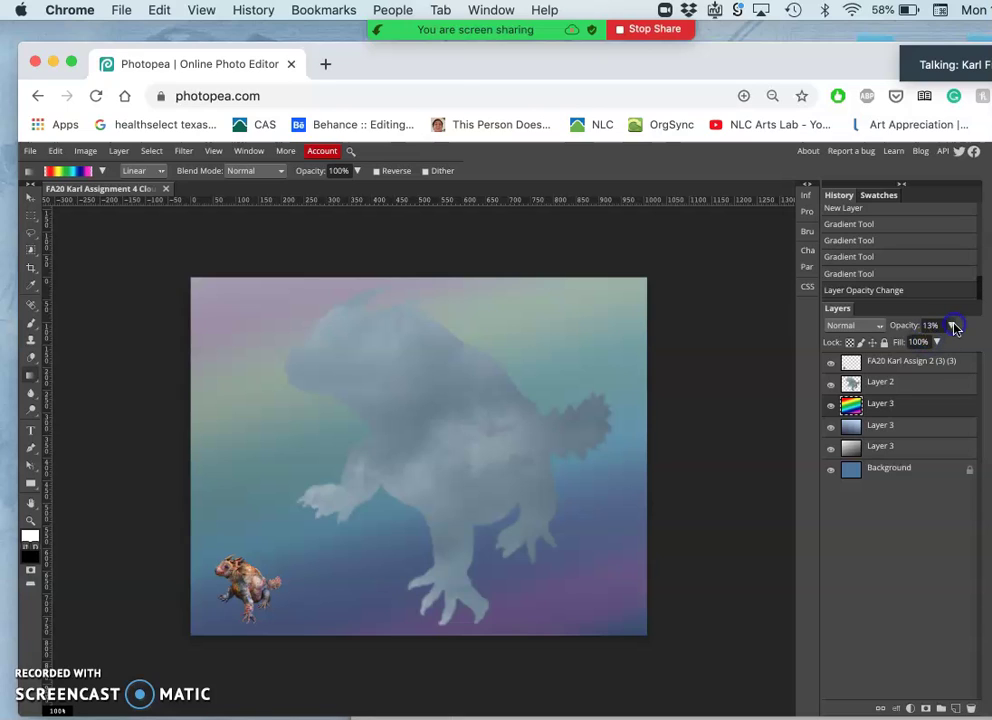
pyautogui.moveTo(953, 327); pyautogui.dragTo(913, 347)
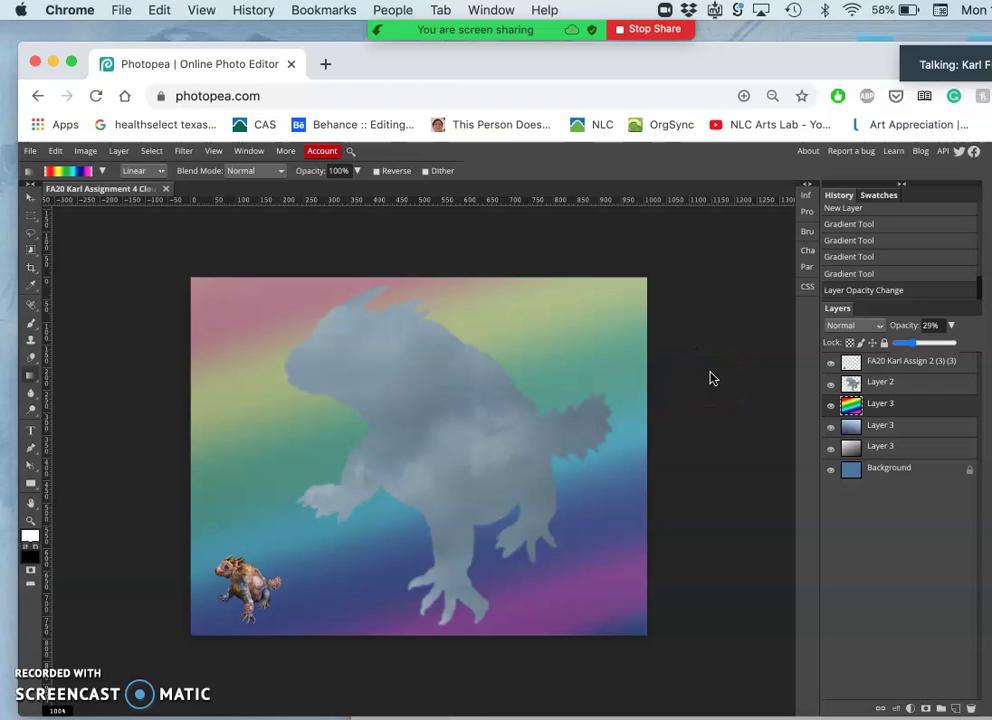
pyautogui.click(884, 406)
# Step: Start a free transform on the rainbow layer and switch it to Warp mode
pyautogui.press('super+alt+t')
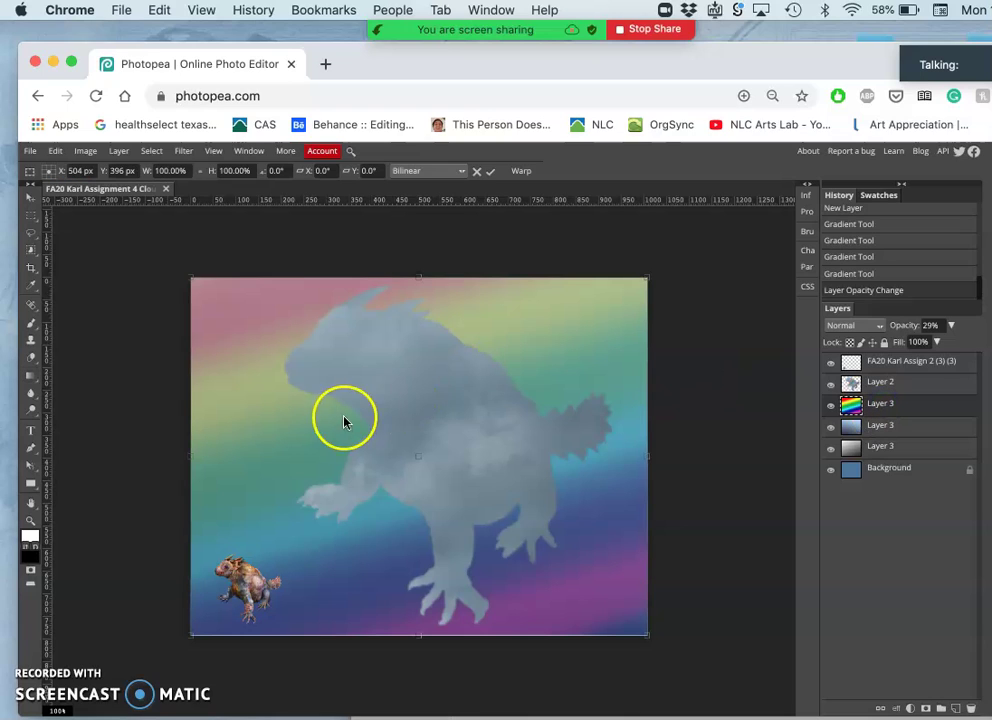
pyautogui.rightClick(386, 395)
pyautogui.click(416, 502)
pyautogui.click(386, 490)
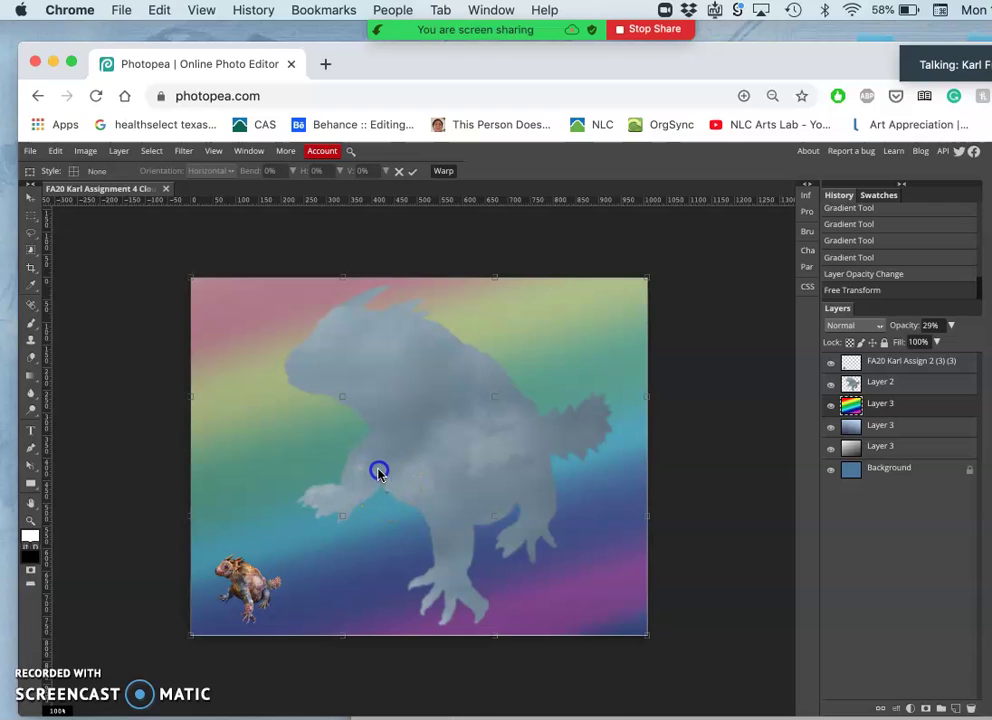
pyautogui.click(336, 381)
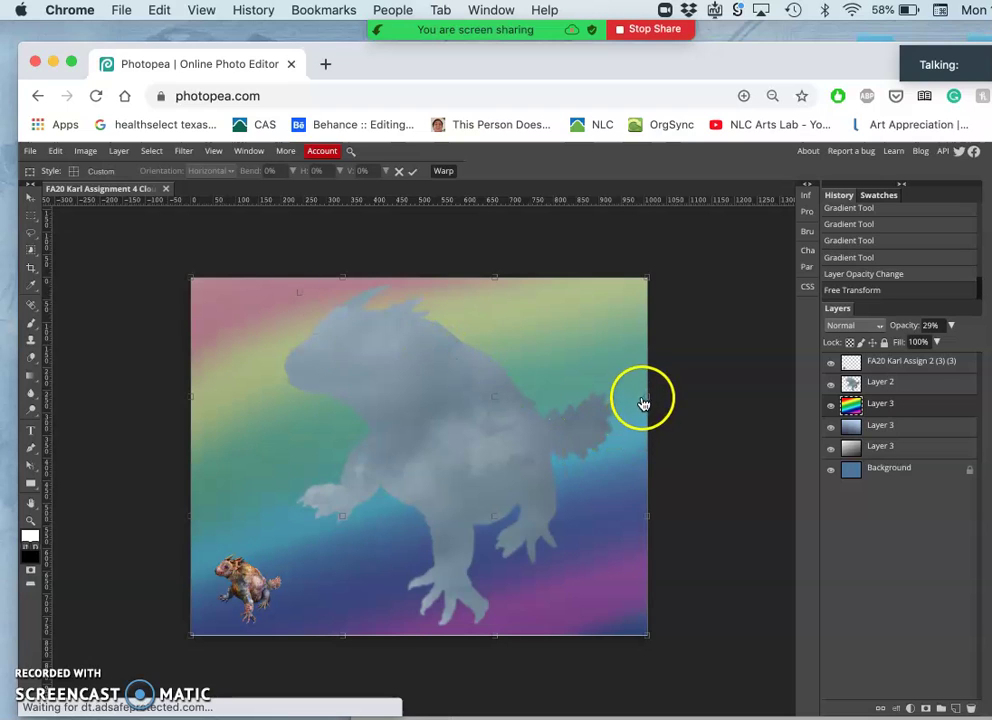
# Step: Bend the rainbow layer's bottom-left corner and both side edges outward, then commit the warp
pyautogui.moveTo(660, 415)
pyautogui.mouseDown()
pyautogui.moveTo(689, 443)
pyautogui.moveTo(713, 505)
pyautogui.mouseUp()
pyautogui.click(343, 516)
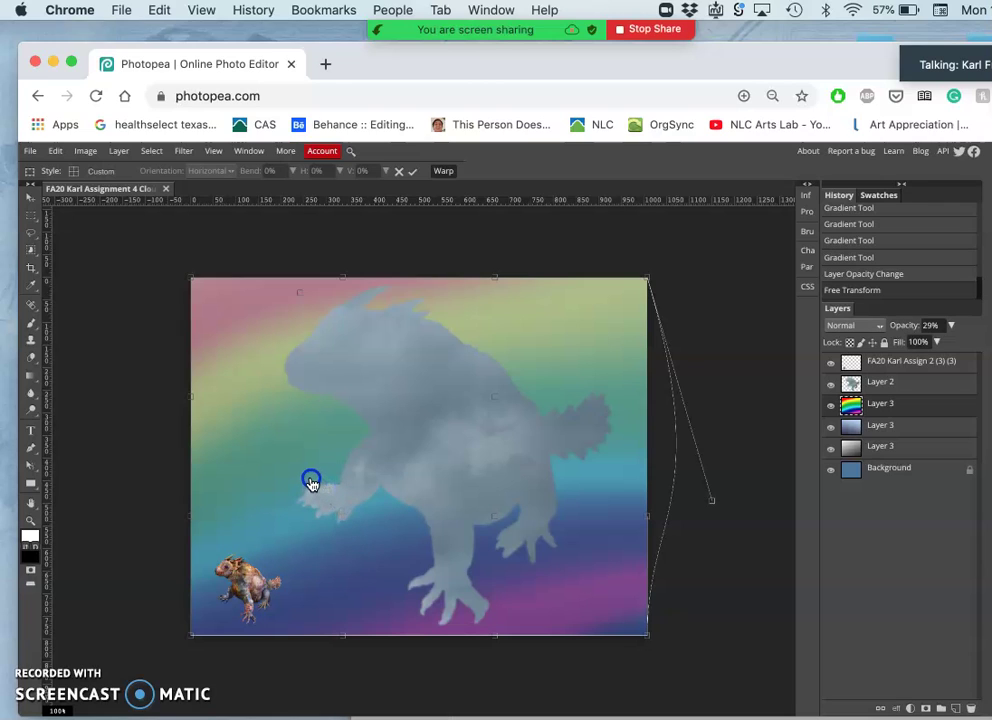
pyautogui.click(191, 636)
pyautogui.moveTo(182, 679); pyautogui.dragTo(190, 709)
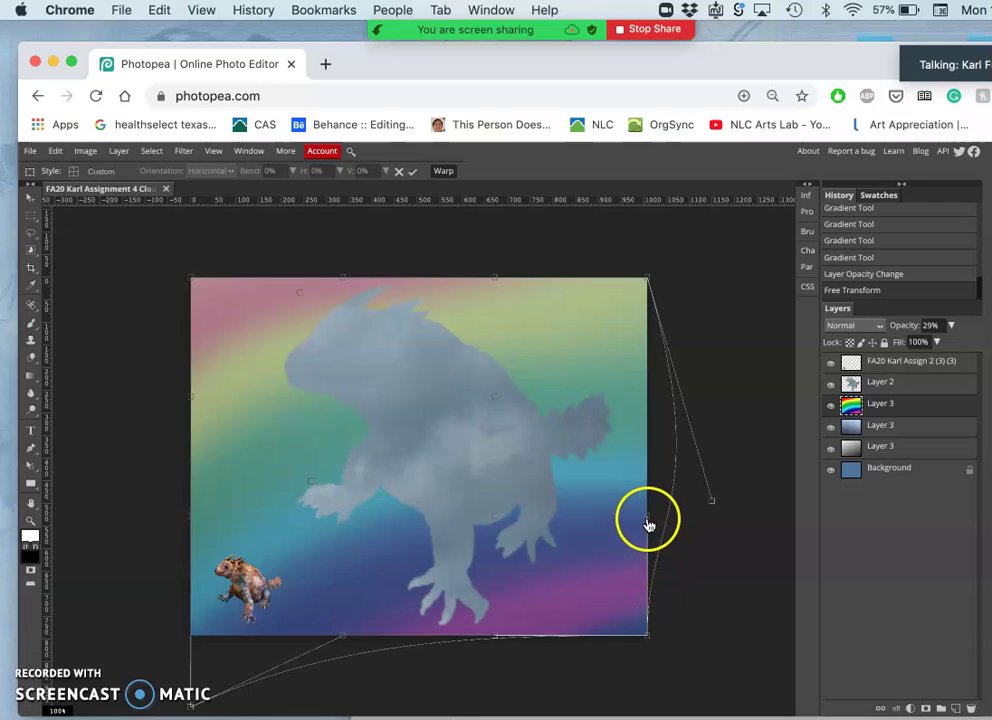
pyautogui.moveTo(655, 523); pyautogui.dragTo(727, 532)
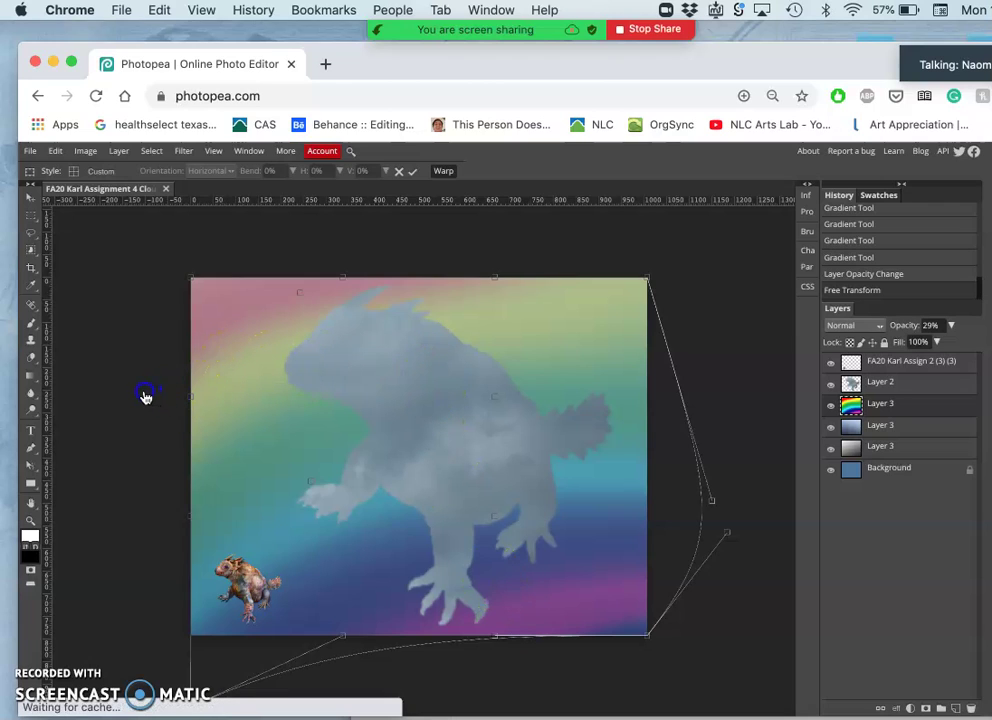
pyautogui.moveTo(127, 396); pyautogui.dragTo(126, 391)
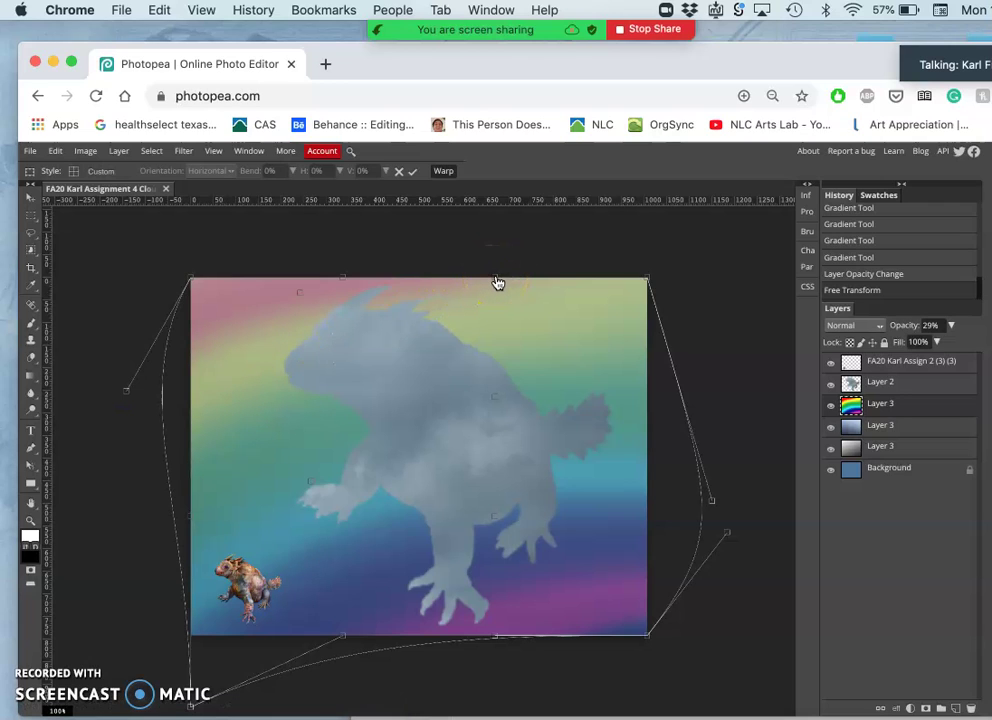
pyautogui.press('Return')
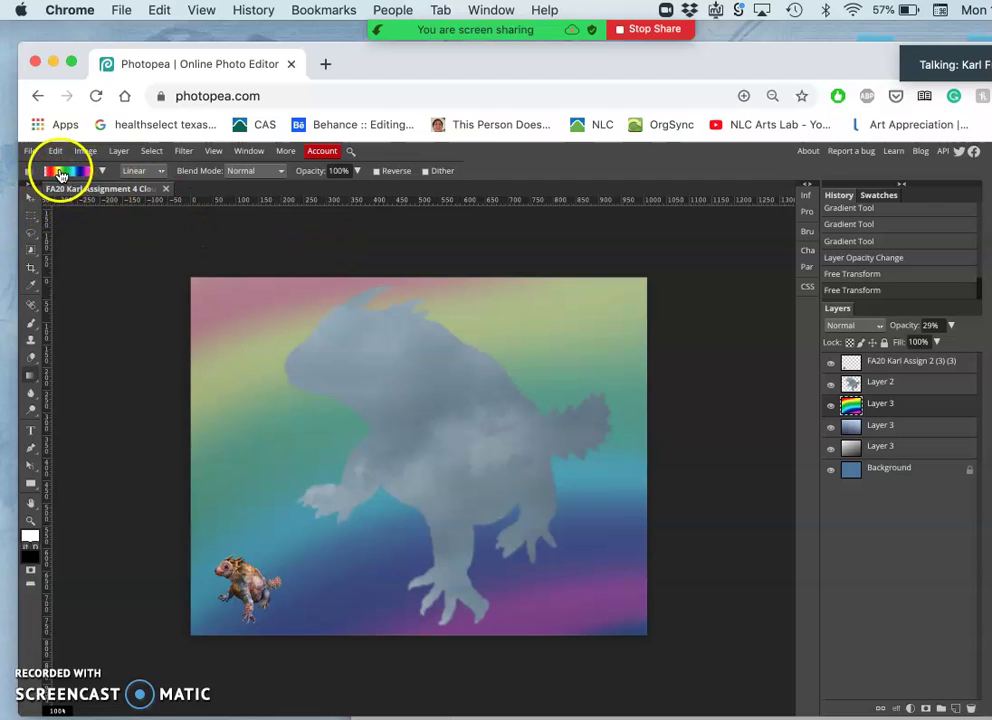
# Step: Stretch the rainbow layer to about 105.8% height, nudge it down five steps, and commit
pyautogui.hotkey('ctrl', 'alt', 't')
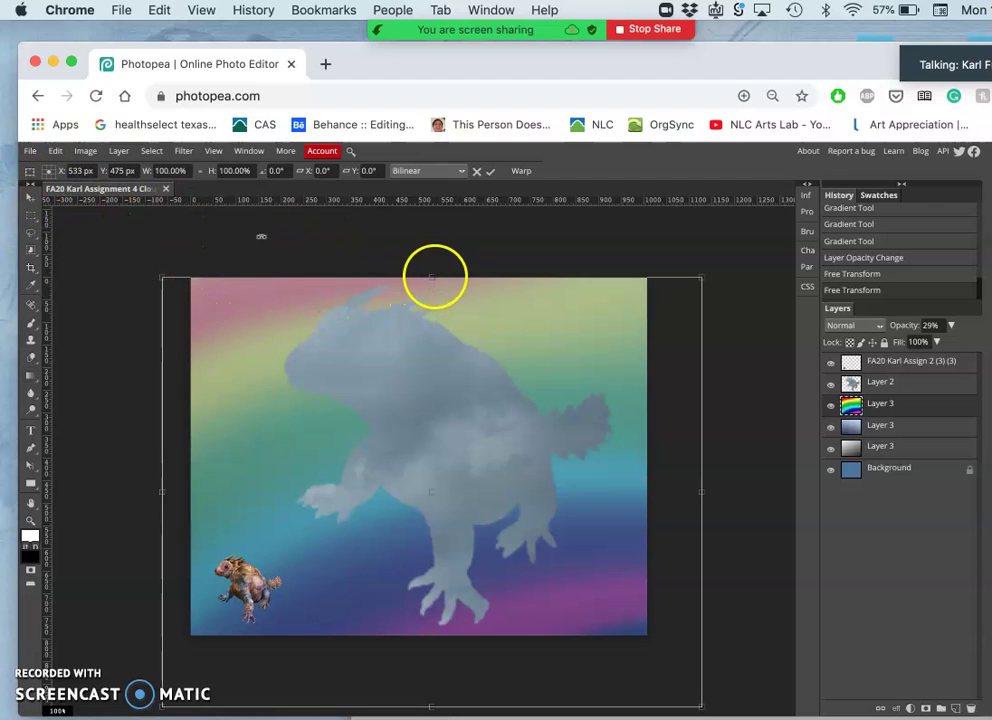
pyautogui.moveTo(432, 277); pyautogui.dragTo(432, 255)
pyautogui.click(434, 376)
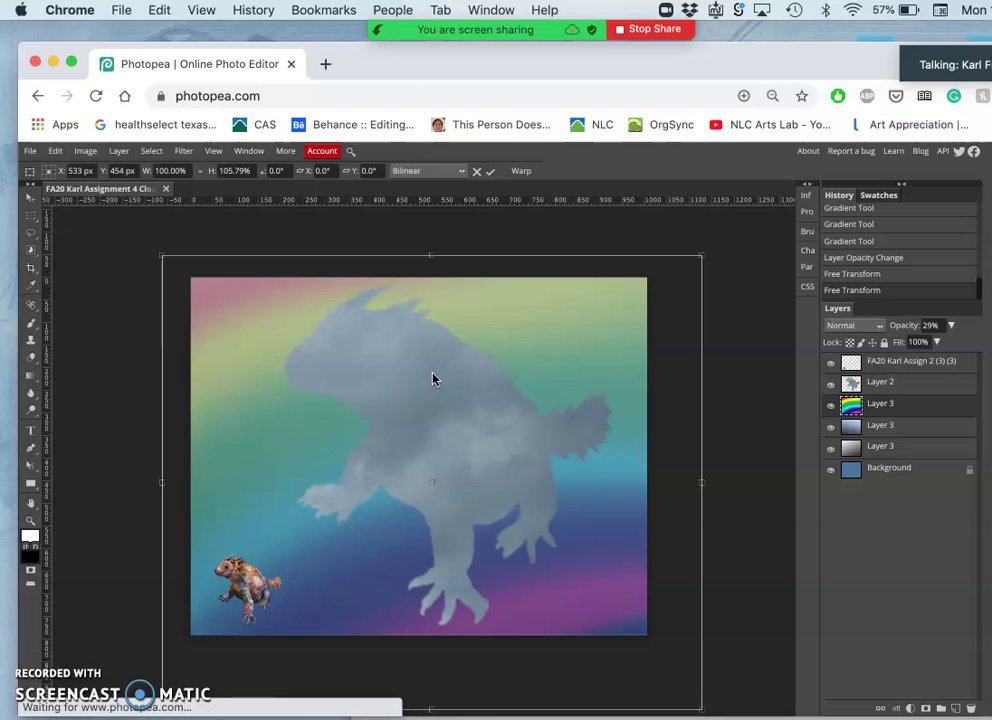
pyautogui.press('Down')
pyautogui.press('Down')
pyautogui.press('Down')
pyautogui.press('Down')
pyautogui.press('Down')
pyautogui.press('Down')
pyautogui.press('Down')
pyautogui.press('Down')
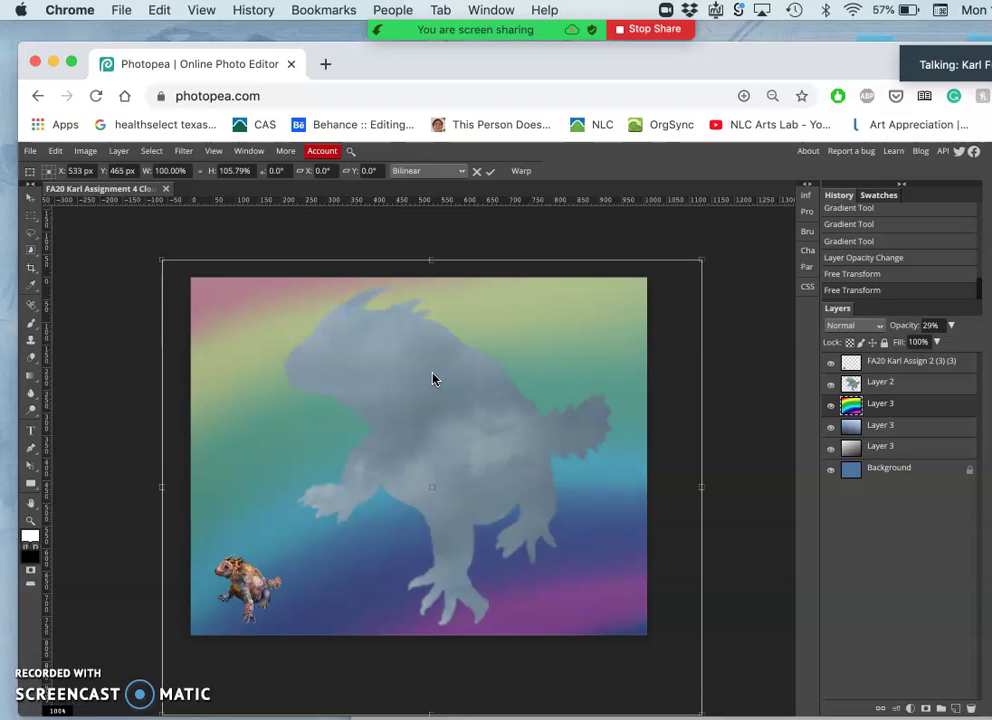
pyautogui.press('Down')
pyautogui.press('Down')
pyautogui.press('Down')
pyautogui.press('Down')
pyautogui.press('Down')
pyautogui.press('Down')
pyautogui.press('Down')
pyautogui.press('Down')
pyautogui.press('Down')
pyautogui.press('Down')
pyautogui.press('Down')
pyautogui.press('Down')
pyautogui.press('Down')
pyautogui.press('Down')
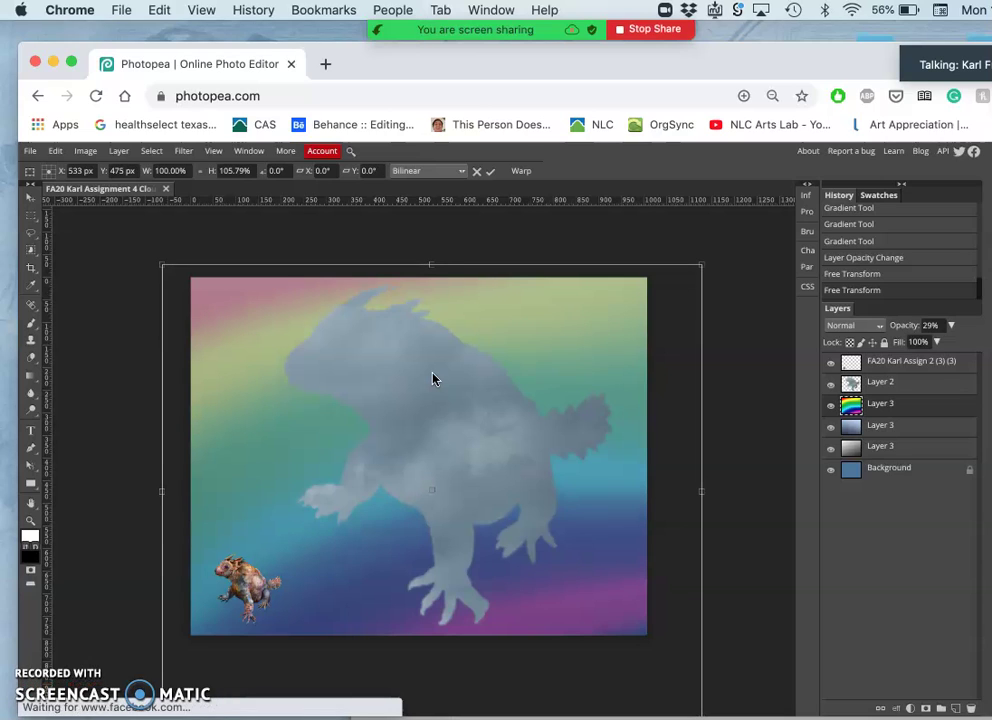
pyautogui.press('Down')
pyautogui.press('Down')
pyautogui.press('Down')
pyautogui.press('Down')
pyautogui.press('Down')
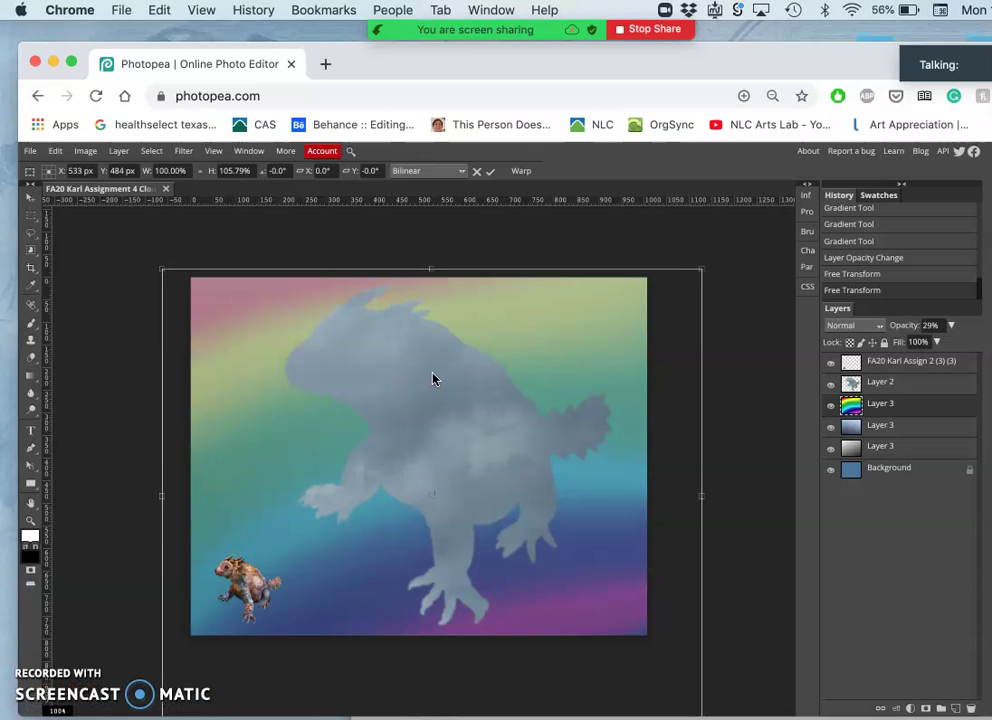
pyautogui.press('Down')
pyautogui.press('Down')
pyautogui.press('Down')
pyautogui.press('Down')
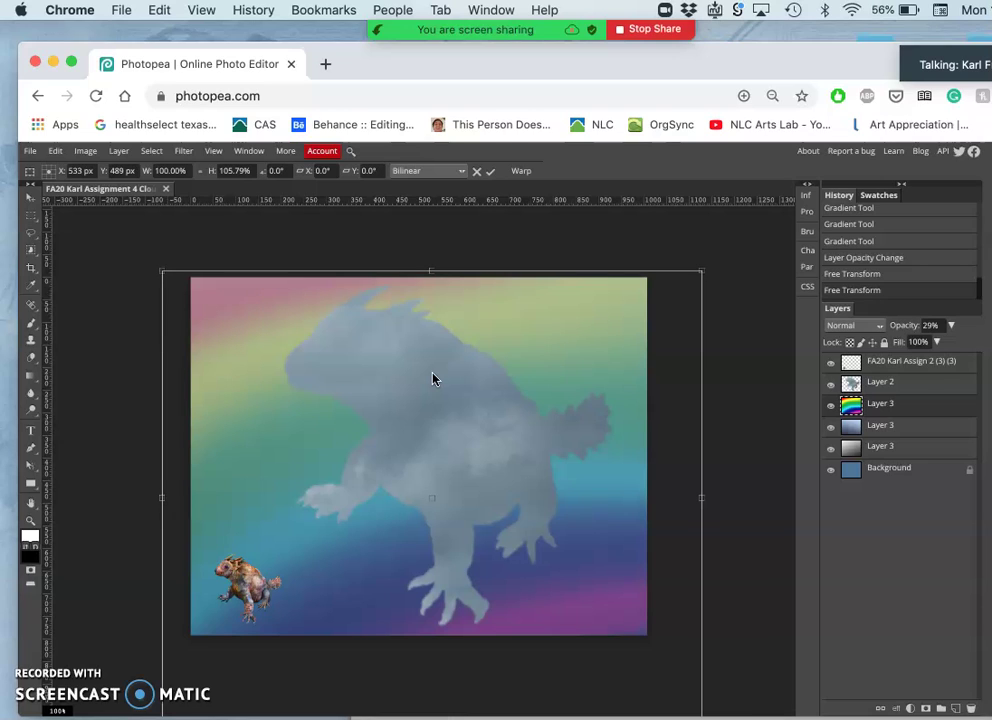
pyautogui.press('Down')
pyautogui.press('Down')
pyautogui.press('Down')
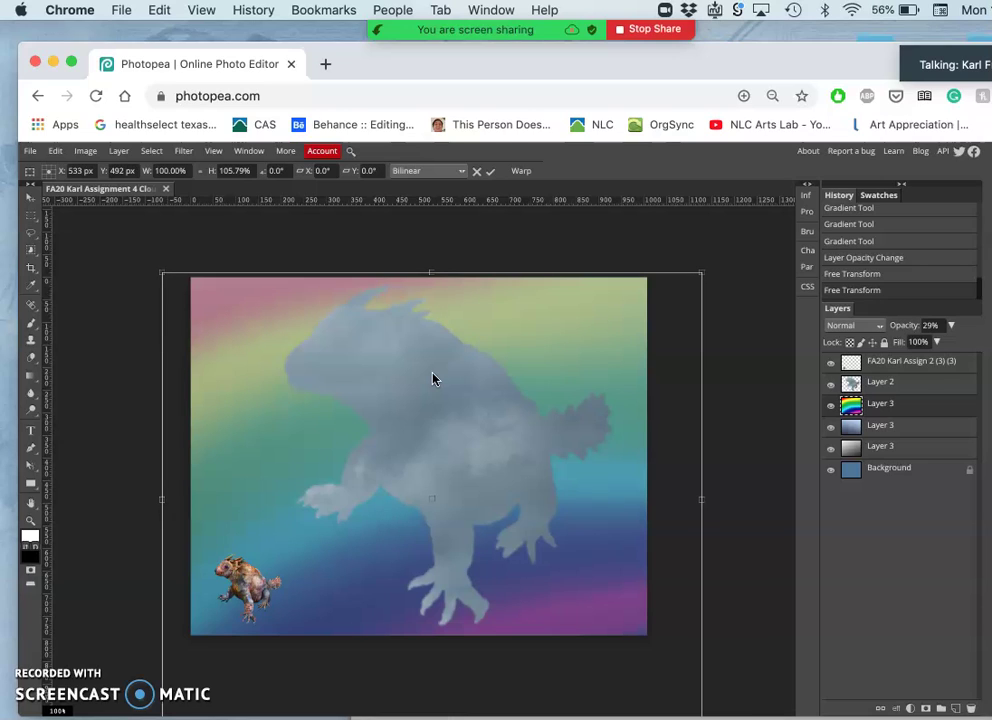
pyautogui.press('Return')
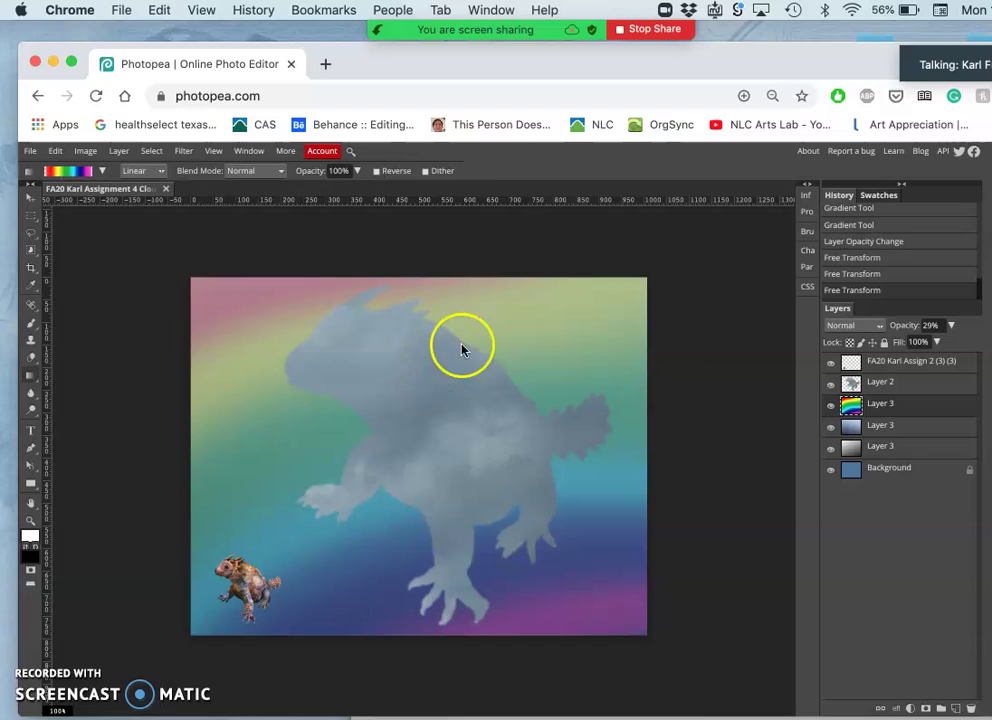
# Step: Lower the rainbow layer's opacity to 15%
pyautogui.click(951, 325)
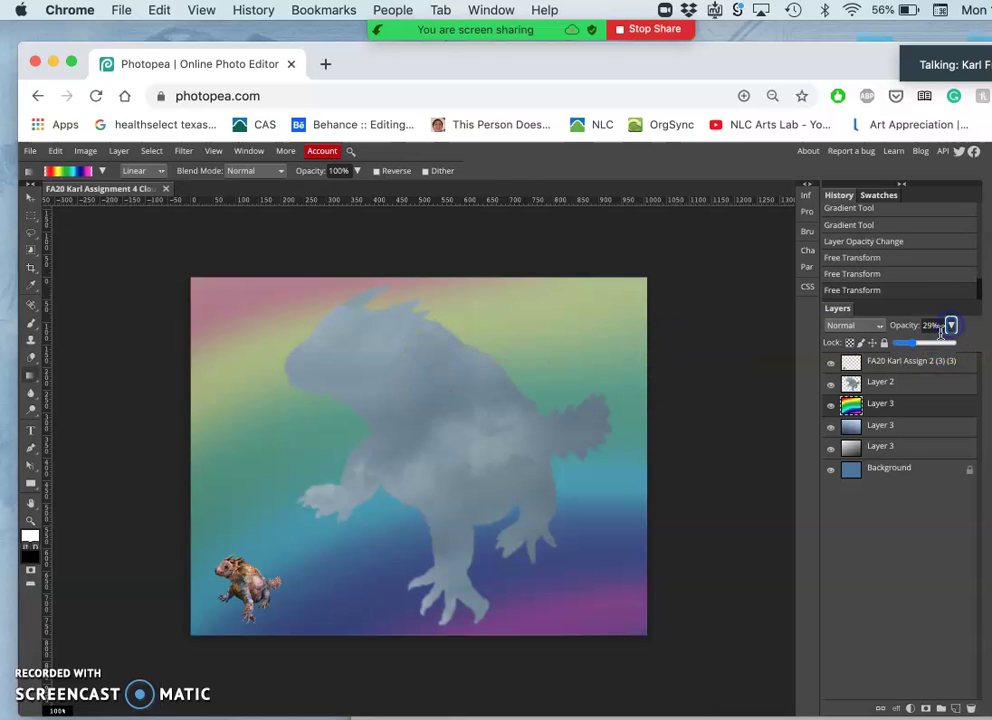
pyautogui.moveTo(909, 345); pyautogui.dragTo(904, 345)
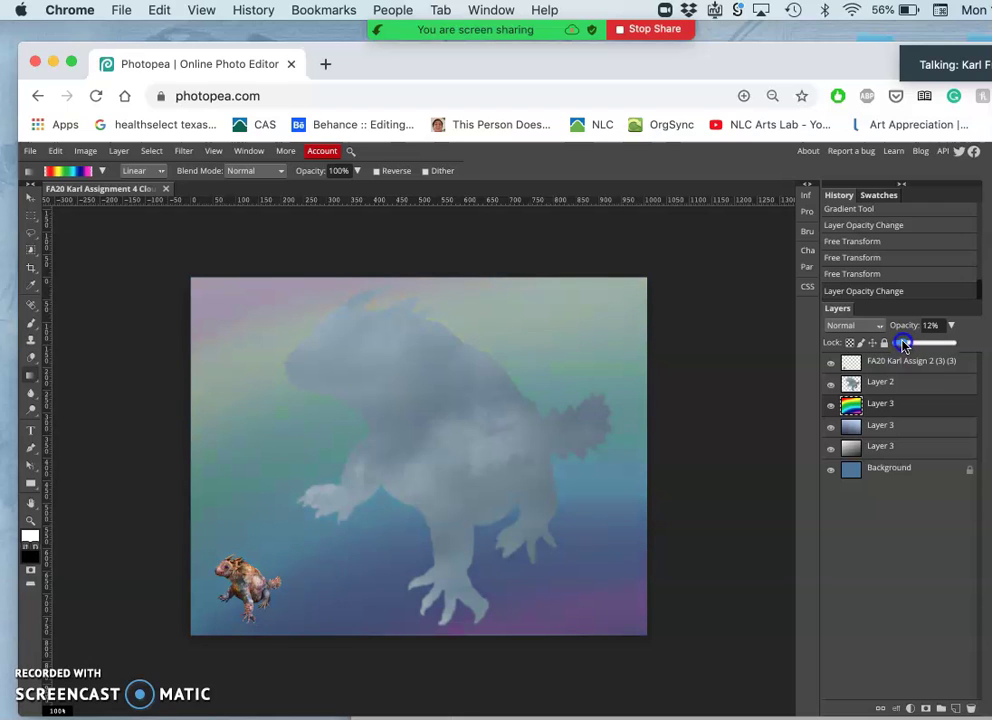
pyautogui.moveTo(904, 345); pyautogui.dragTo(906, 345)
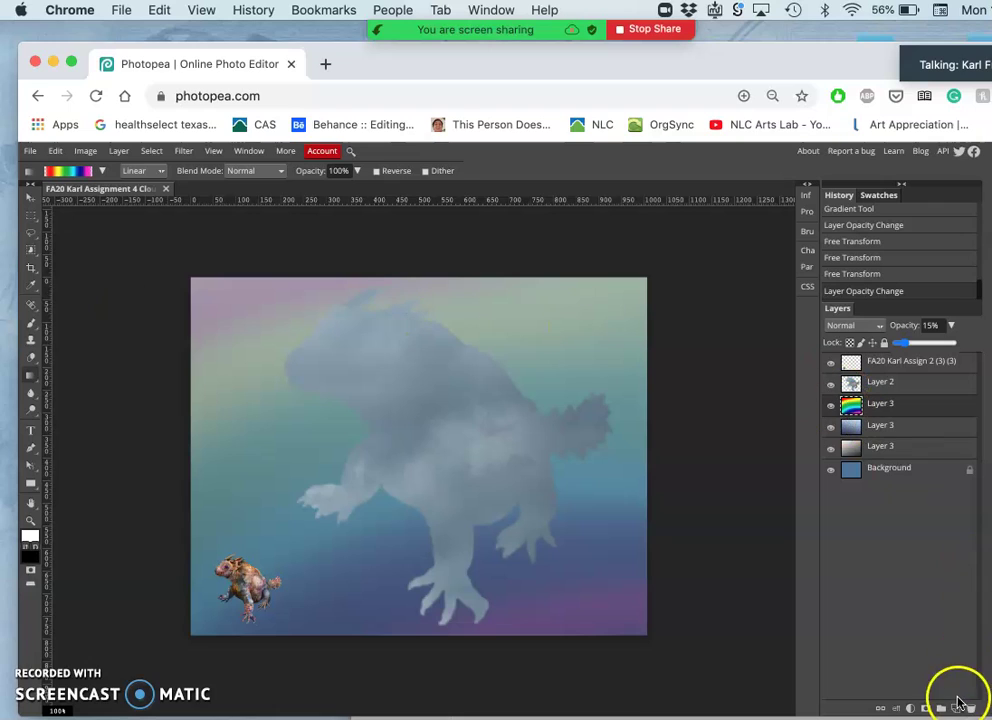
# Step: Add a new empty layer and open the Gradient Editor on a white-to-black preset
pyautogui.click(955, 706)
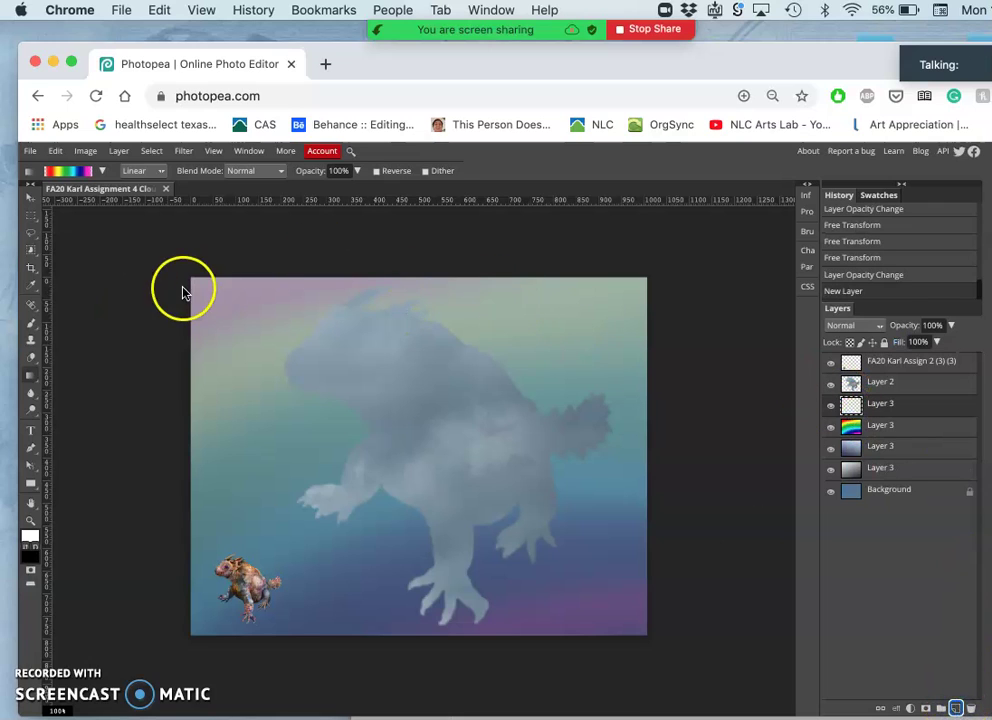
pyautogui.click(68, 172)
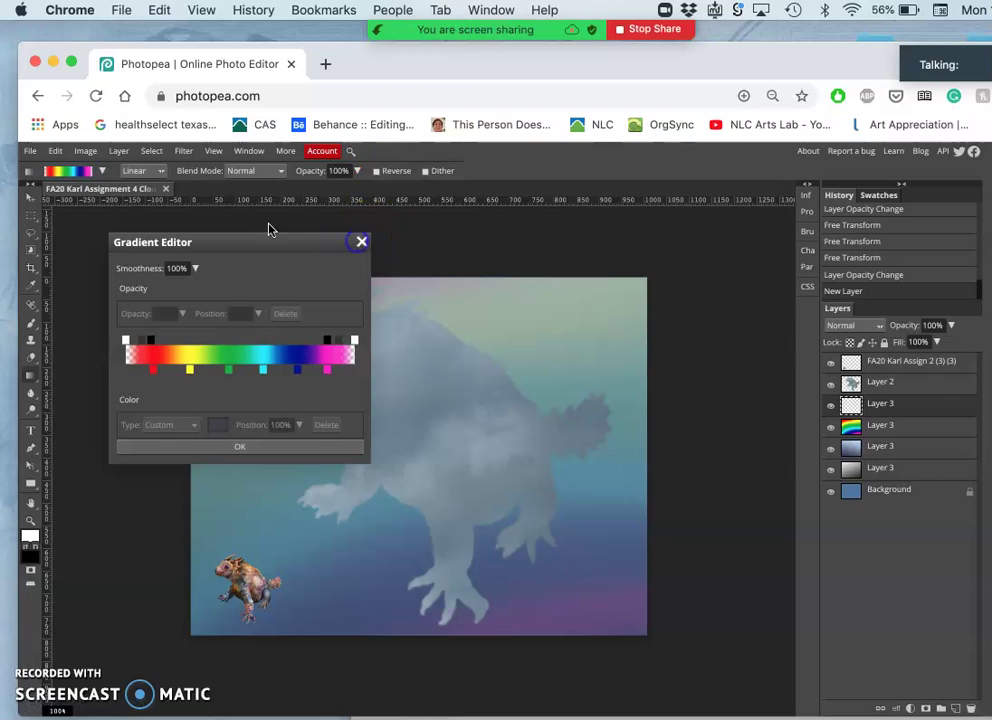
pyautogui.click(101, 171)
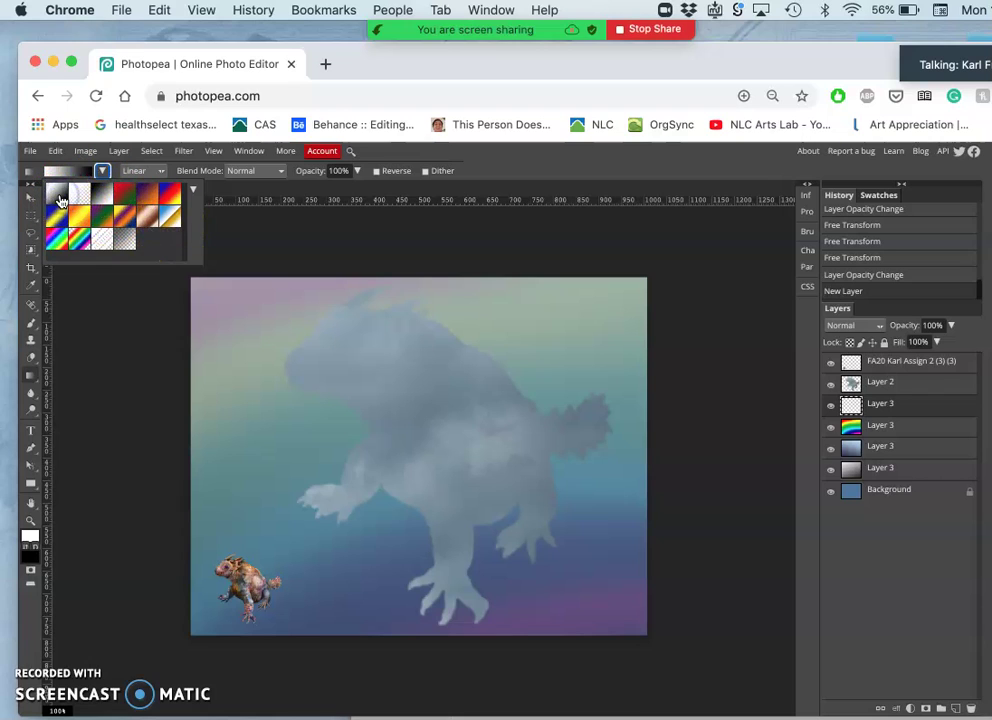
pyautogui.click(68, 352)
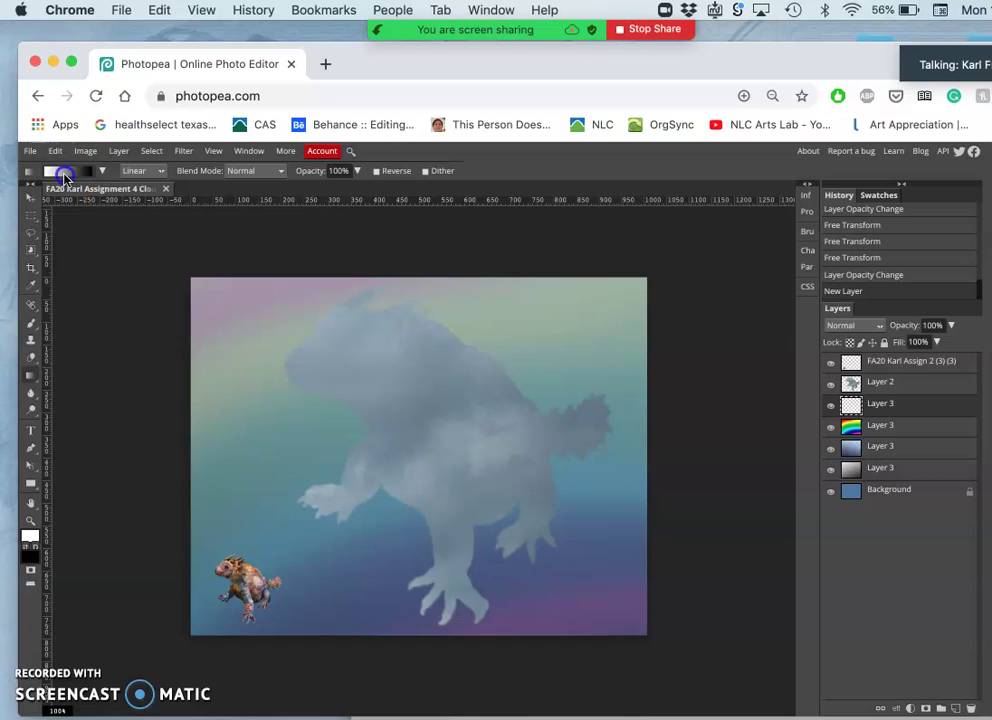
pyautogui.click(64, 173)
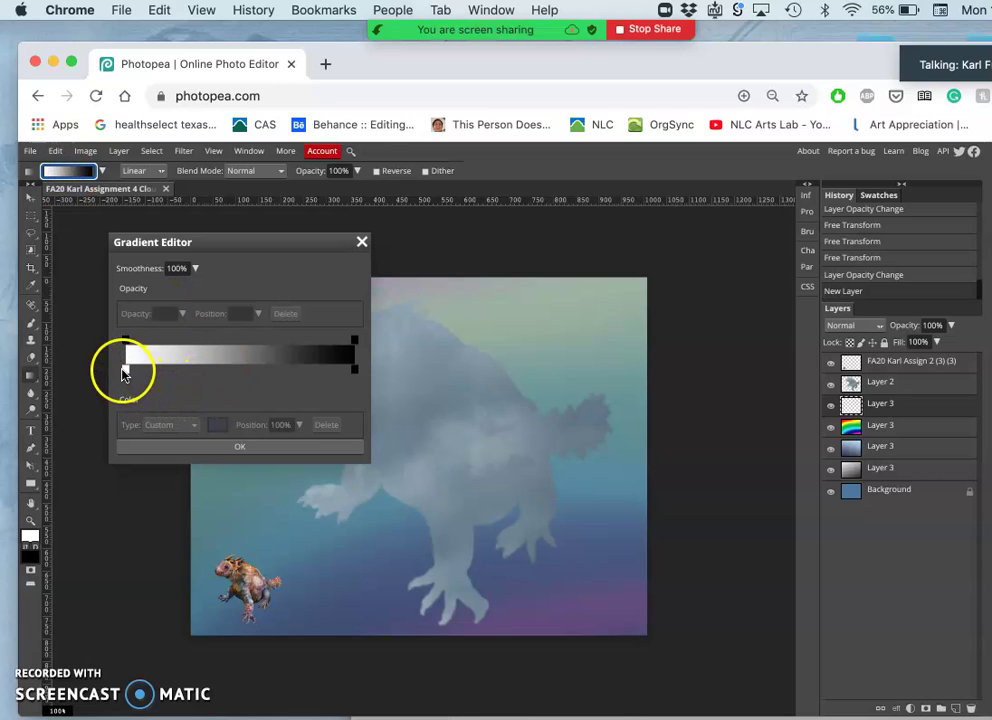
# Step: Set the gradient's left stop to pale teal aadfda
pyautogui.click(124, 370)
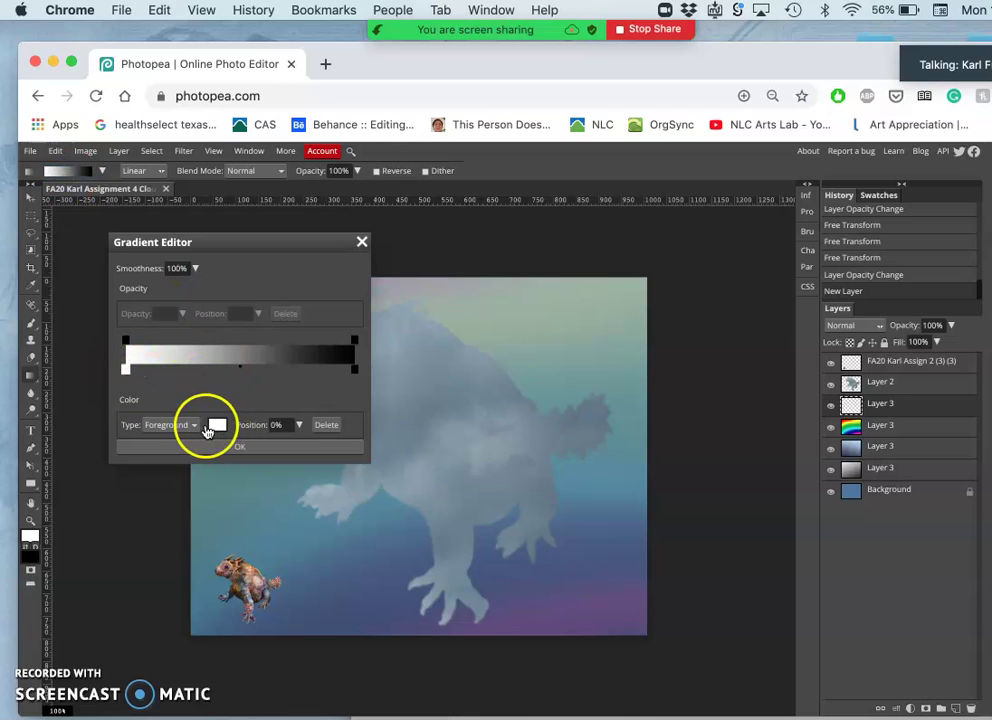
pyautogui.click(216, 425)
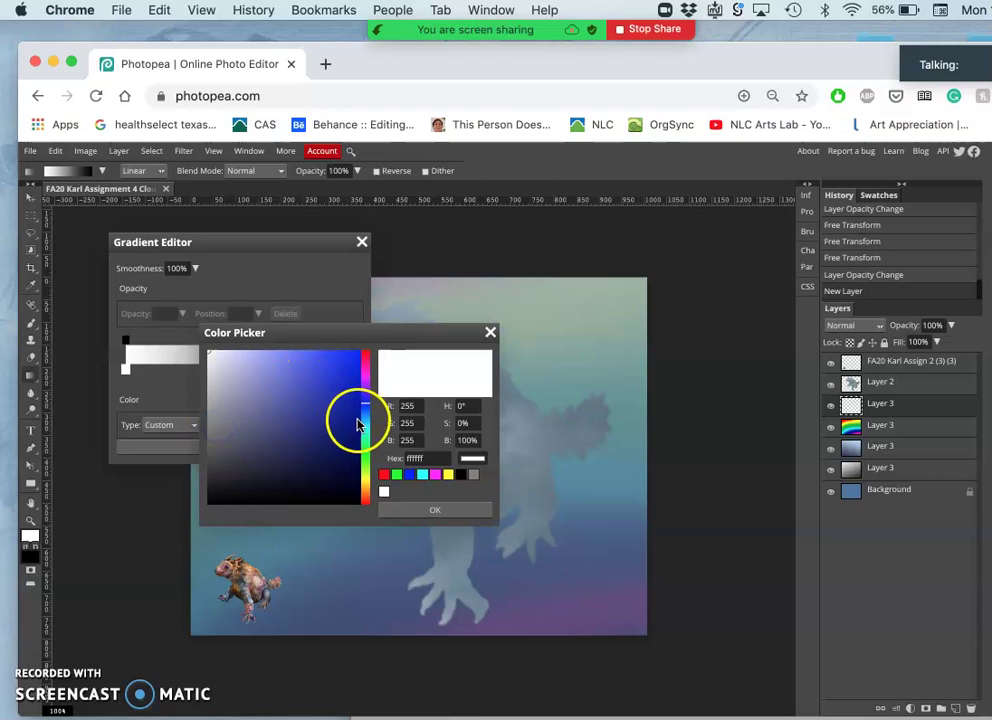
pyautogui.click(365, 432)
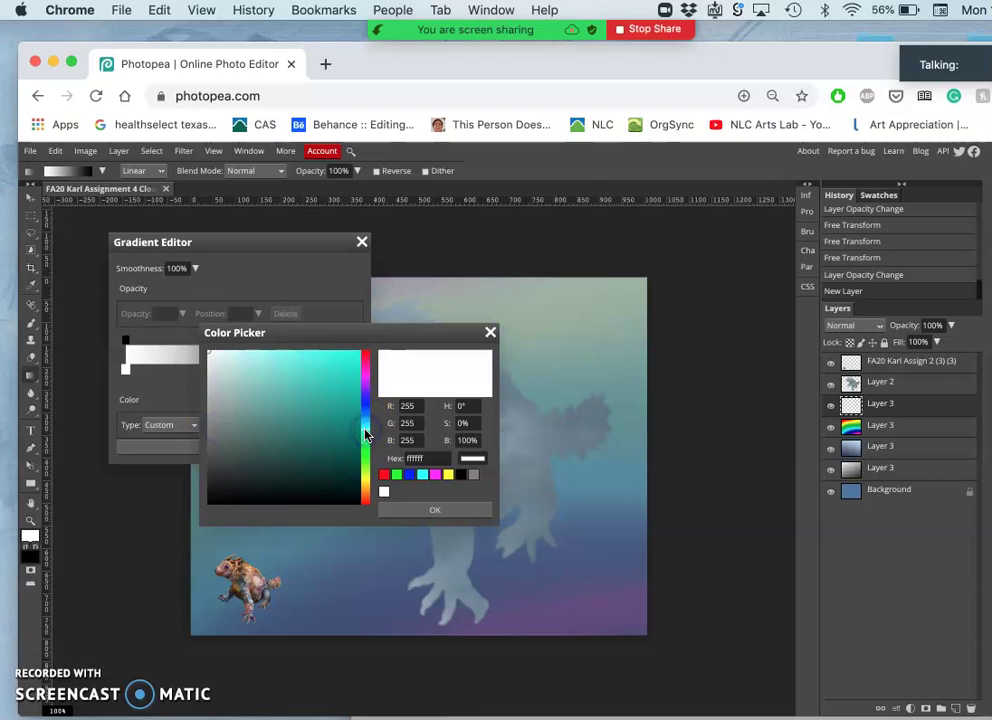
pyautogui.moveTo(260, 370)
pyautogui.mouseDown()
pyautogui.moveTo(299, 432)
pyautogui.moveTo(257, 390)
pyautogui.mouseUp()
pyautogui.click(244, 372)
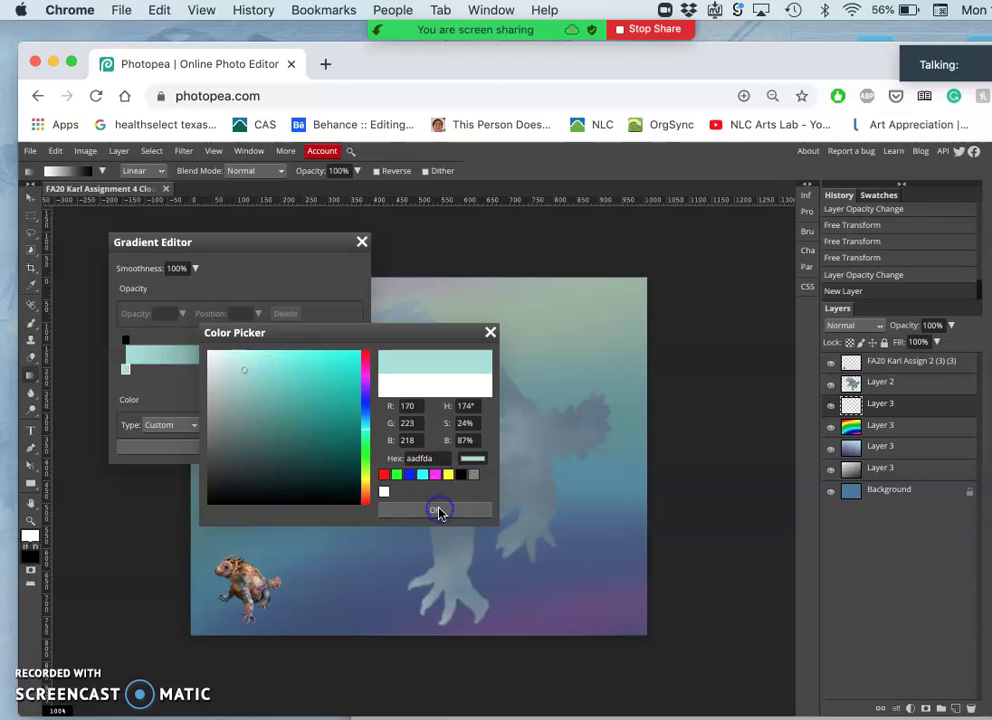
pyautogui.click(438, 511)
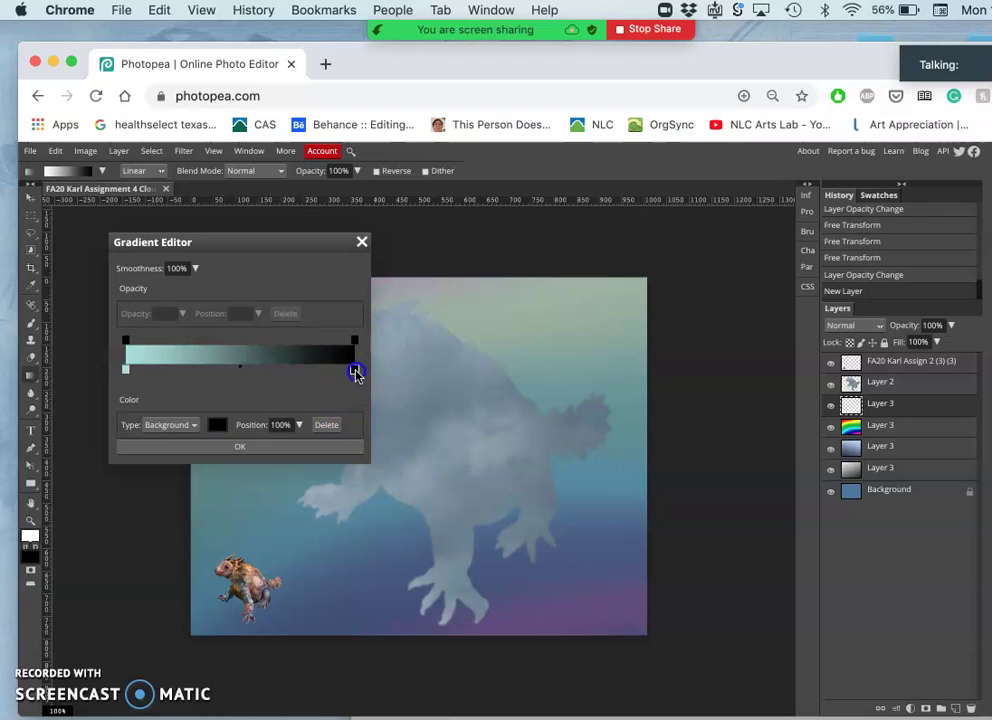
# Step: Set the gradient's right stop to a dark blue-grey
pyautogui.click(218, 424)
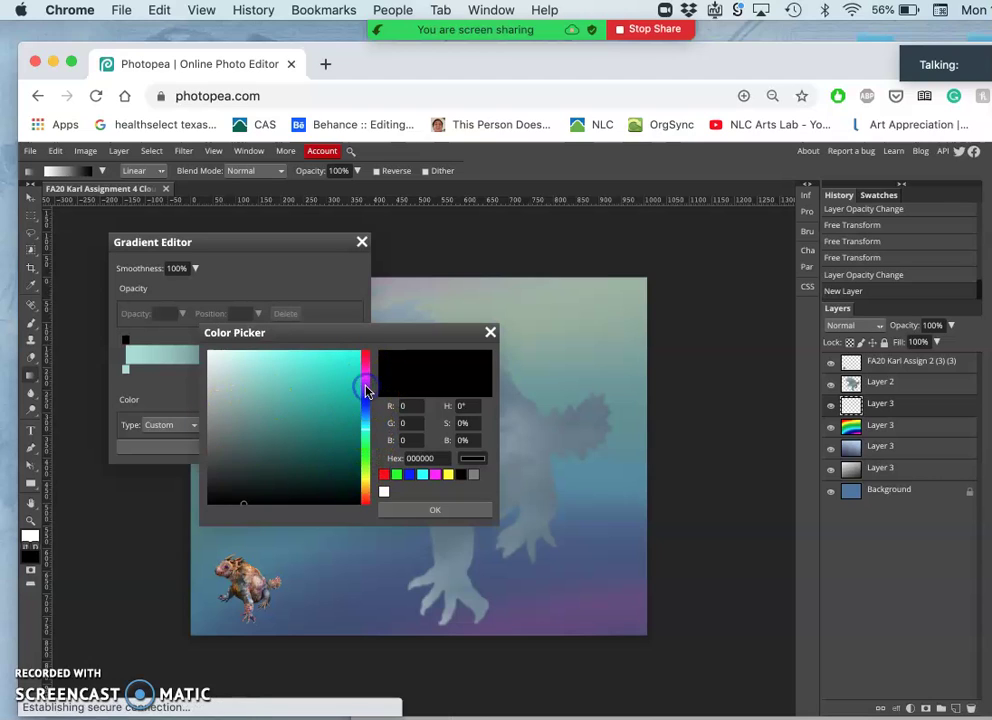
pyautogui.moveTo(366, 390)
pyautogui.mouseDown()
pyautogui.moveTo(365, 443)
pyautogui.moveTo(365, 405)
pyautogui.mouseUp()
pyautogui.moveTo(266, 443); pyautogui.dragTo(250, 466)
pyautogui.click(428, 516)
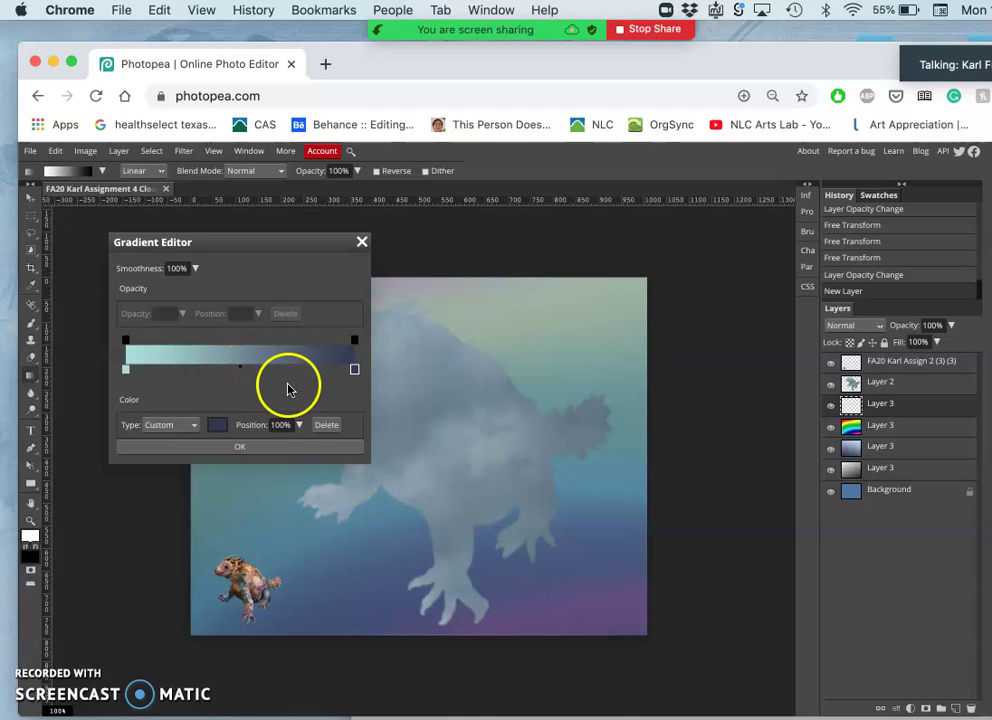
# Step: Add a light pink dcbdd9 stop at 39% and confirm the custom gradient
pyautogui.moveTo(240, 366); pyautogui.dragTo(275, 376)
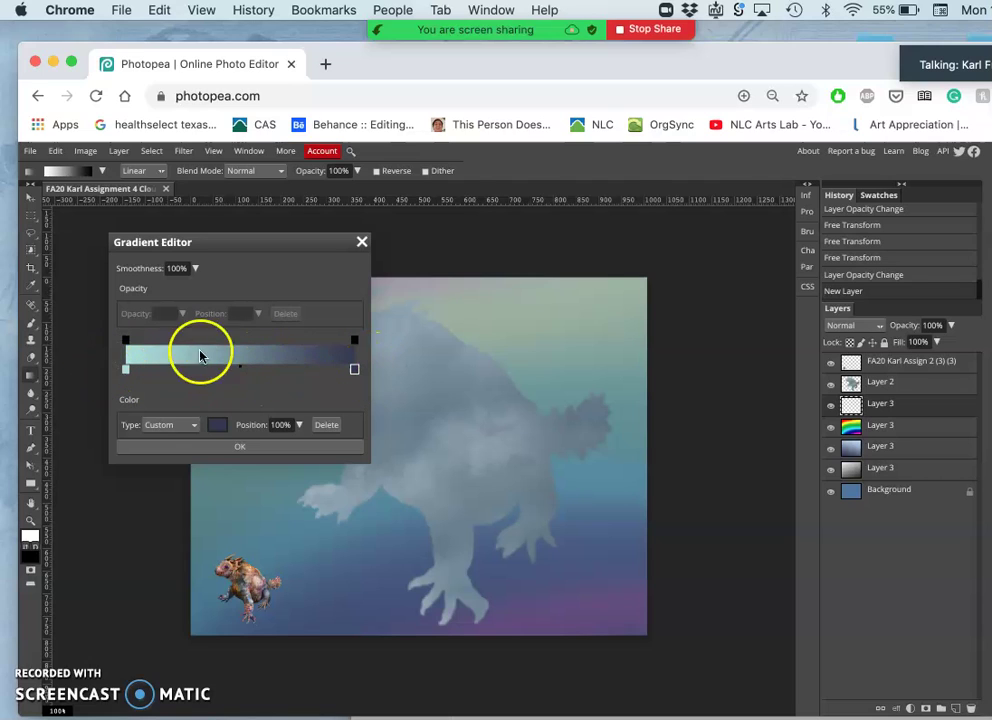
pyautogui.click(215, 370)
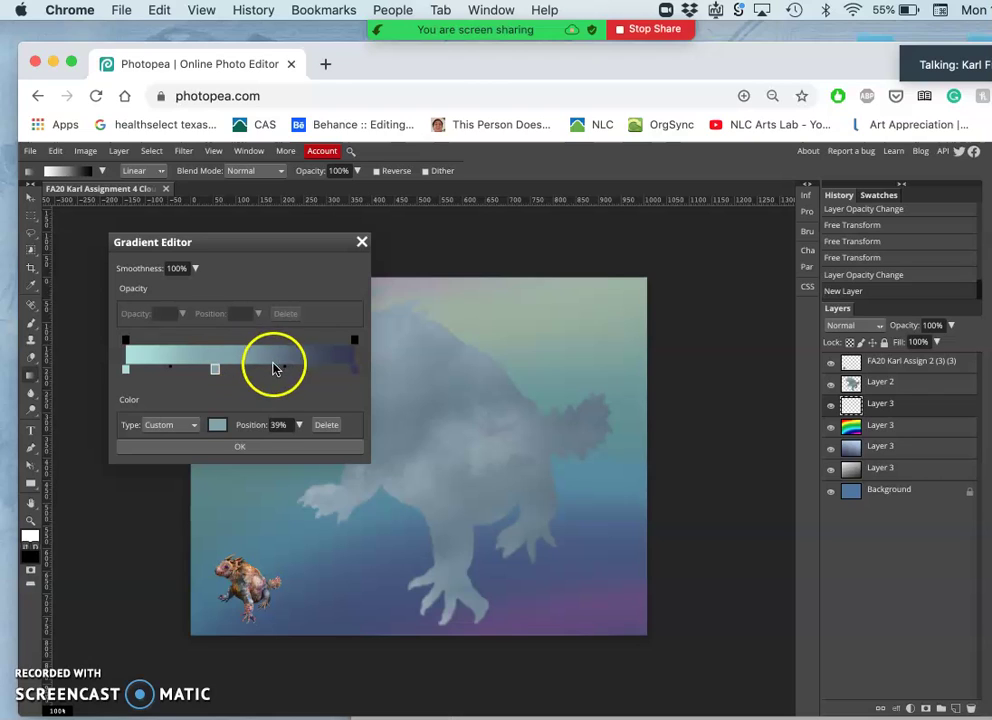
pyautogui.click(217, 424)
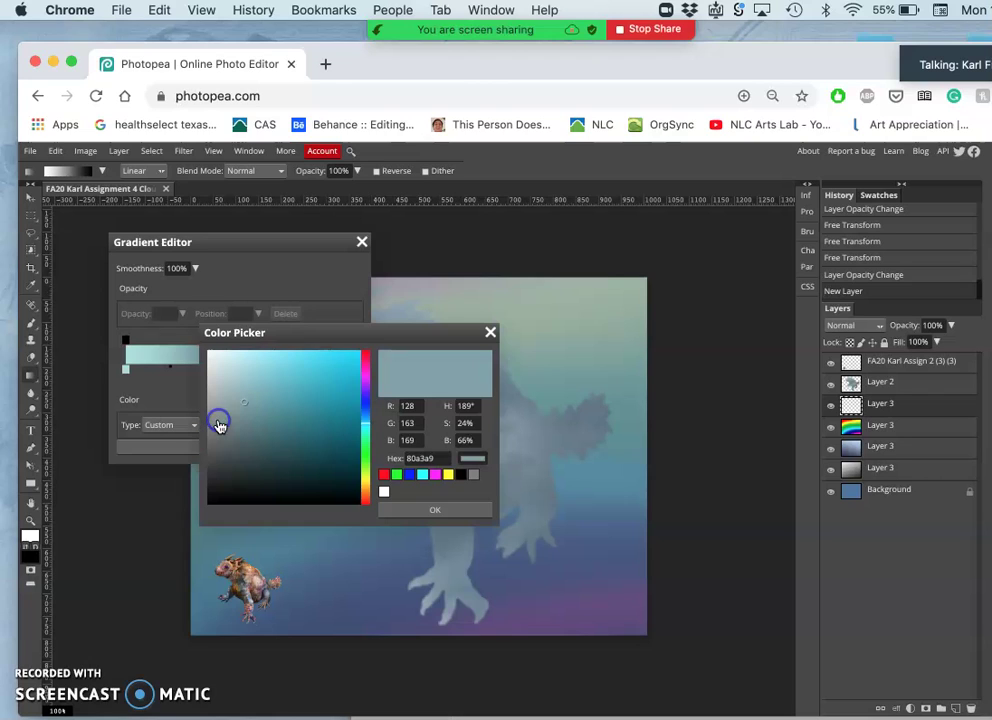
pyautogui.click(365, 375)
pyautogui.moveTo(297, 376); pyautogui.dragTo(226, 372)
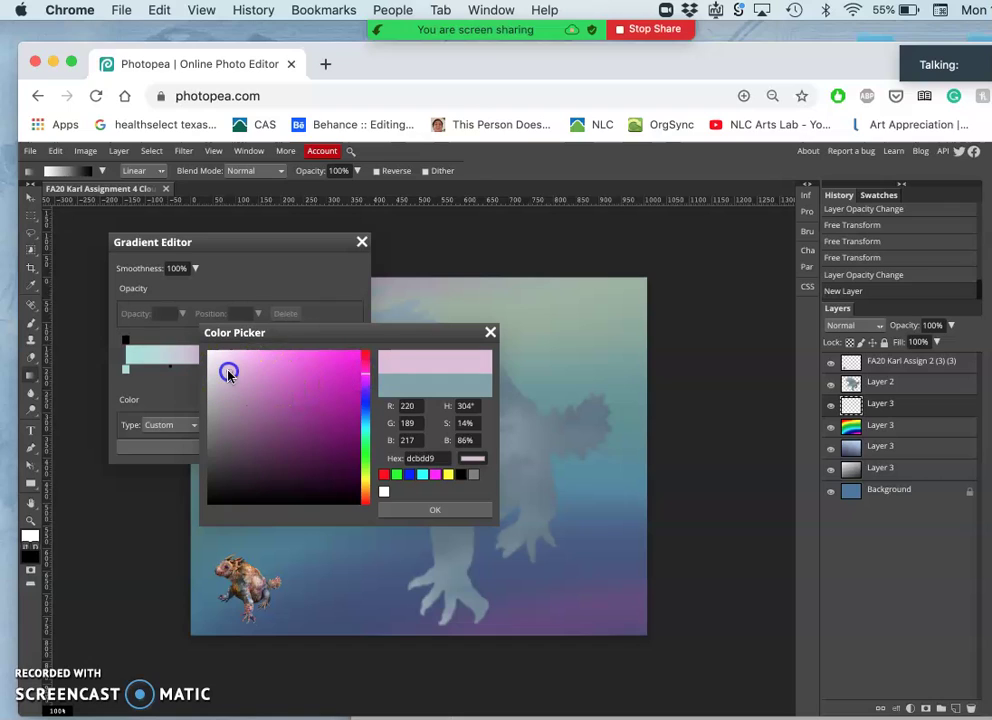
pyautogui.click(456, 511)
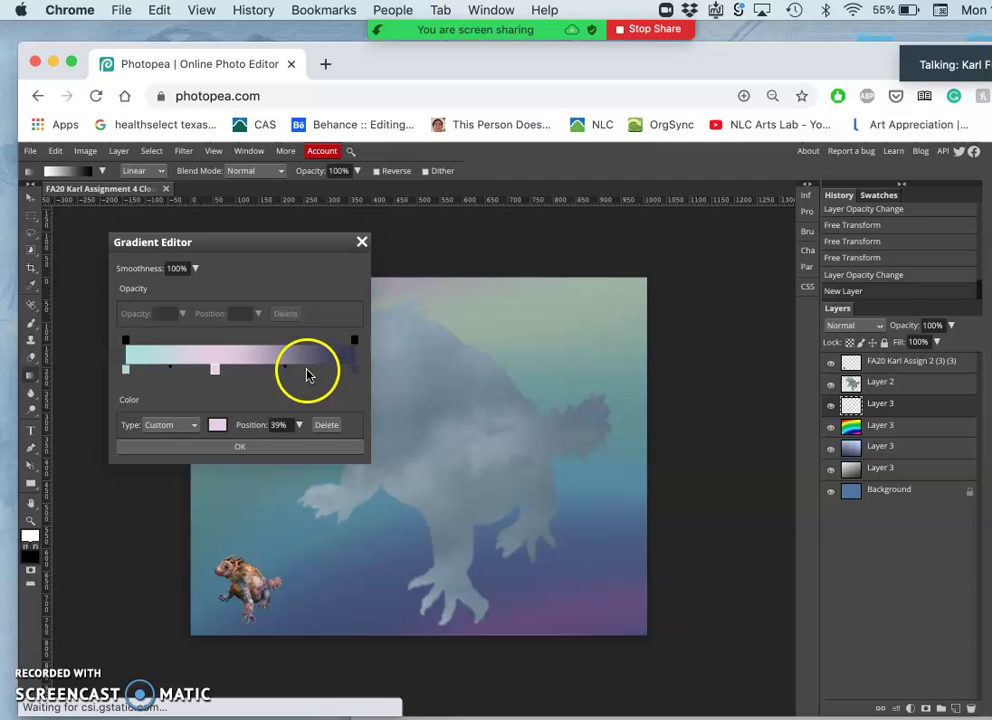
pyautogui.click(293, 448)
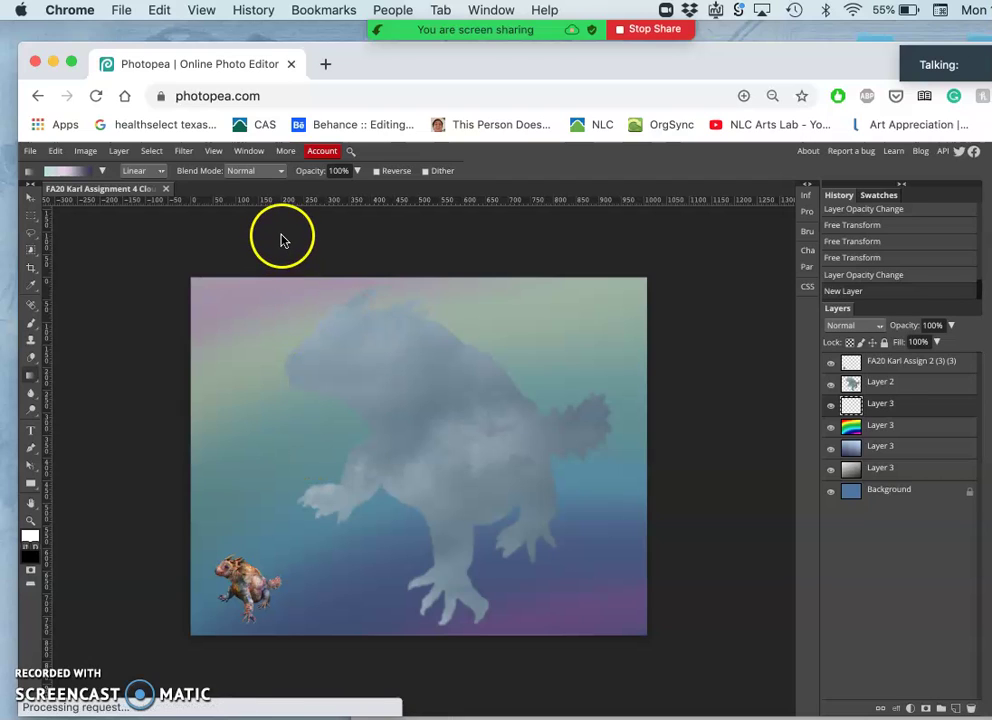
# Step: Draw the teal-pink-indigo gradient diagonally on the new layer and lower it to 43% opacity
pyautogui.moveTo(300, 238); pyautogui.dragTo(494, 610)
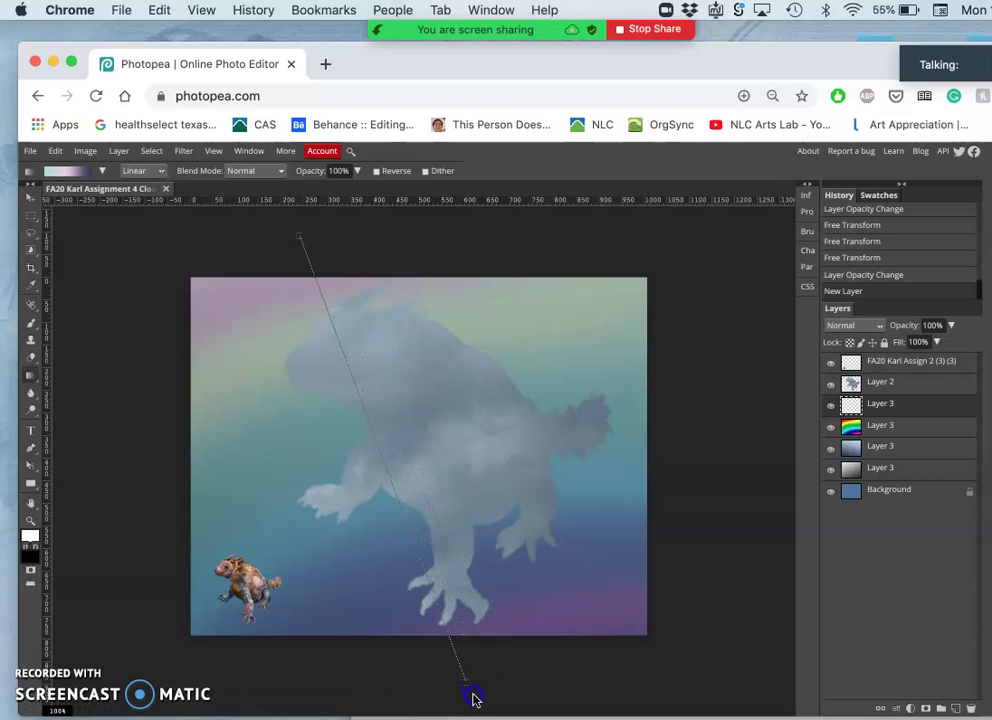
pyautogui.moveTo(476, 704); pyautogui.dragTo(477, 705)
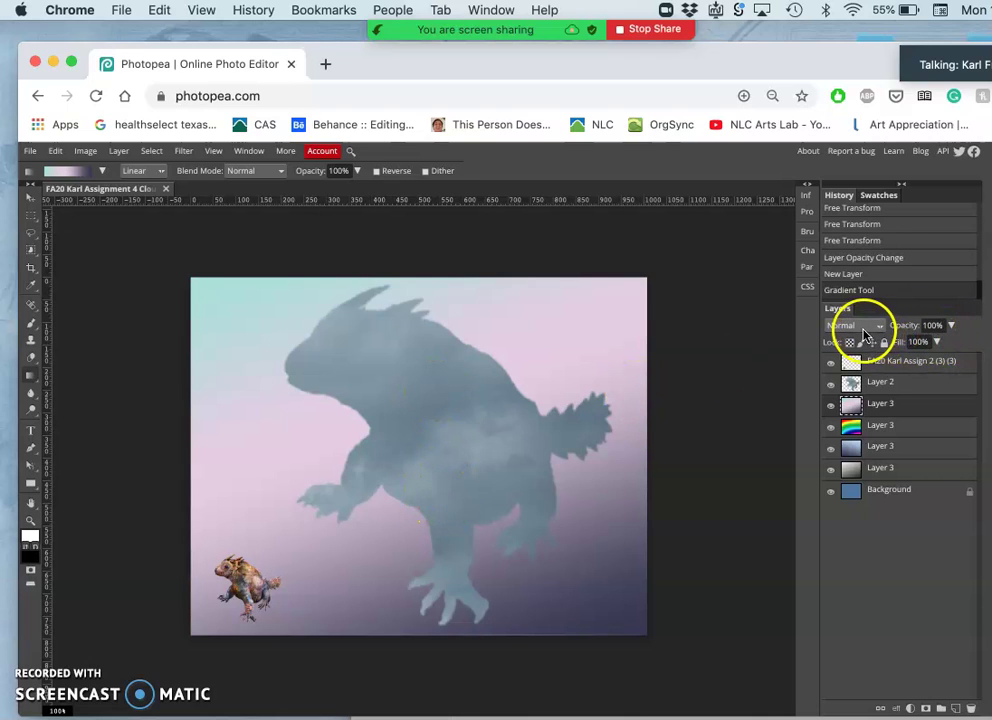
pyautogui.click(951, 325)
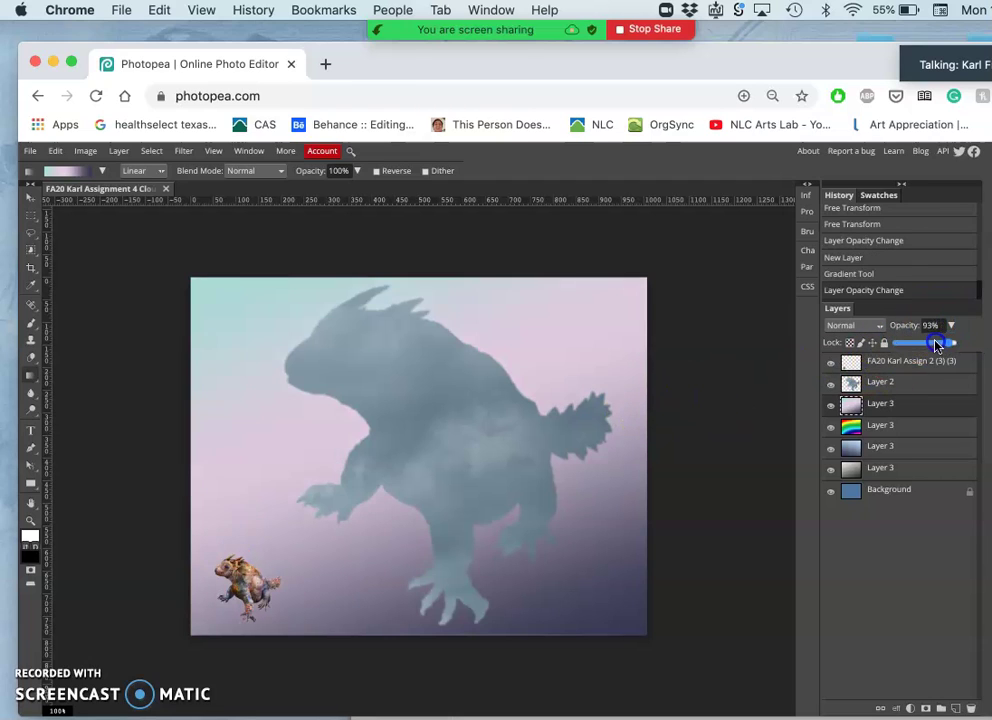
pyautogui.moveTo(937, 343)
pyautogui.mouseDown()
pyautogui.moveTo(917, 343)
pyautogui.moveTo(929, 344)
pyautogui.mouseUp()
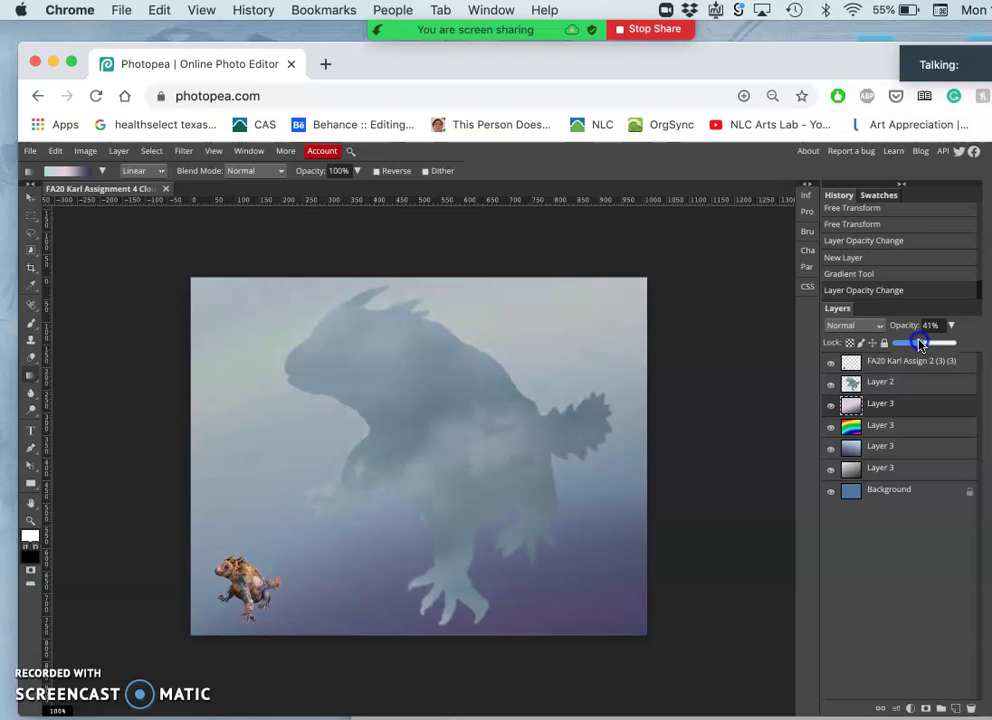
pyautogui.moveTo(920, 343); pyautogui.dragTo(922, 343)
pyautogui.click(766, 328)
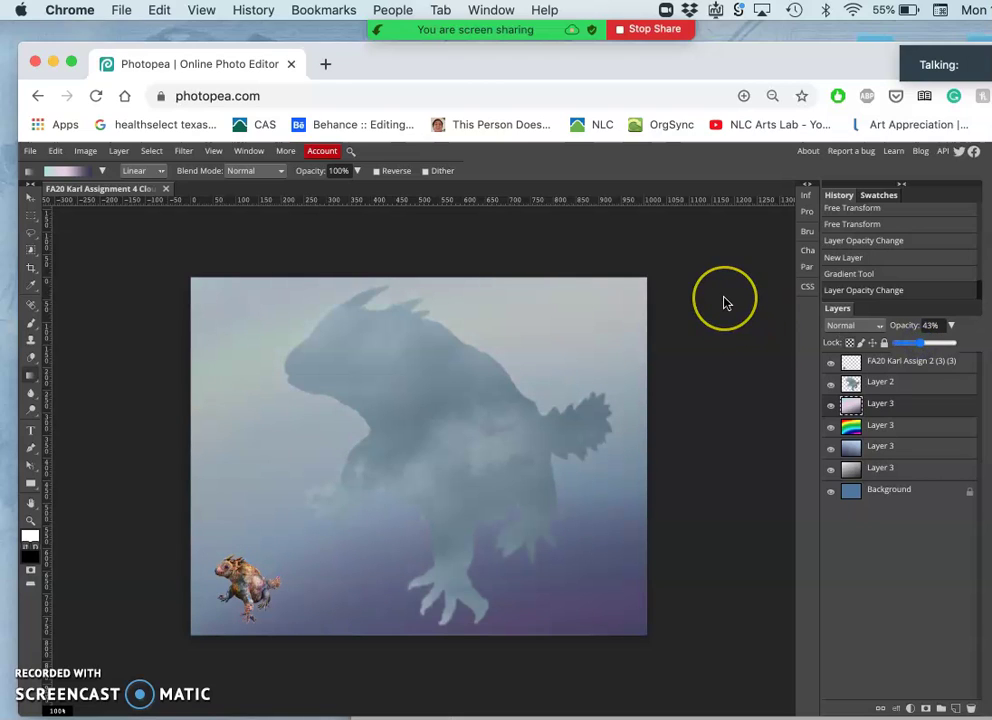
# Step: Open Image > Adjustments > Hue/Saturation for the gradient layer and move the dialog to the lower right
pyautogui.click(89, 152)
pyautogui.moveTo(170, 169)
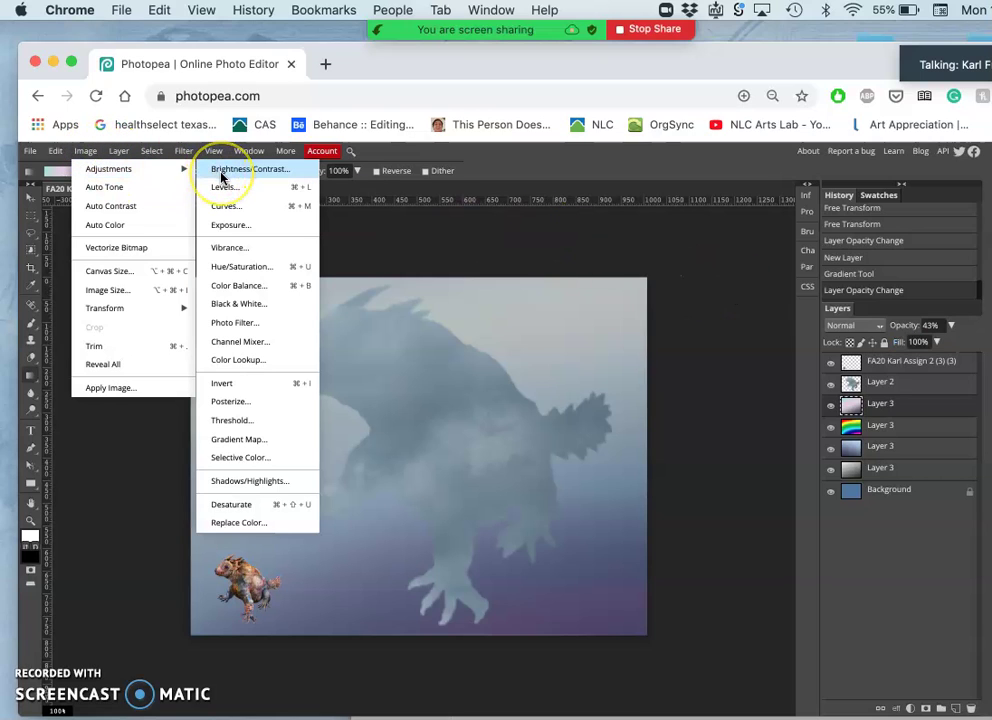
pyautogui.click(231, 266)
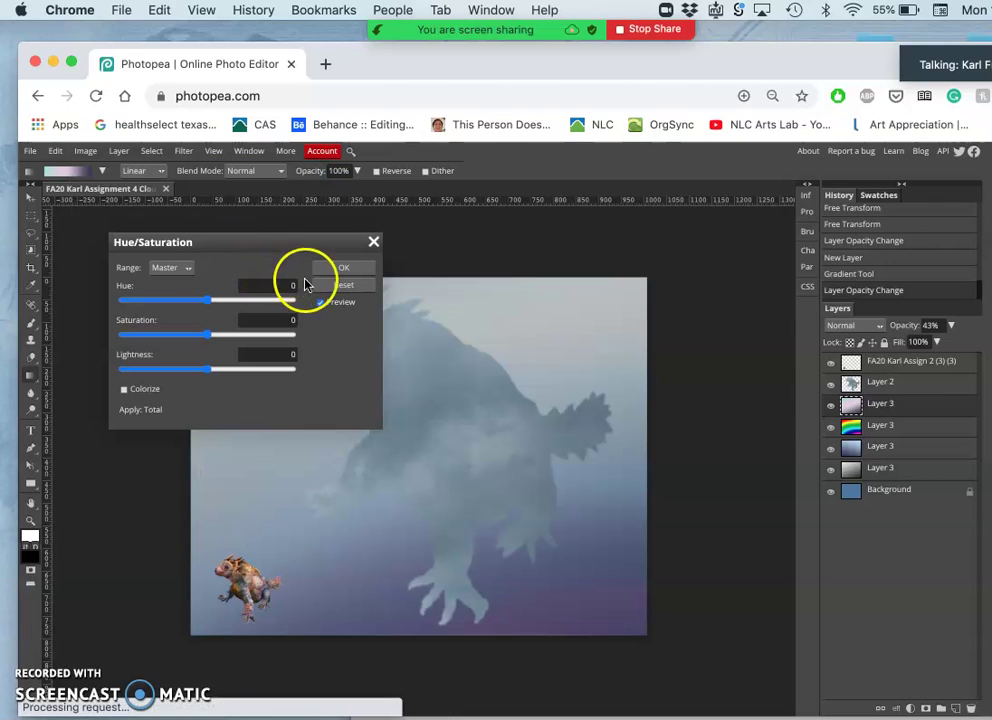
pyautogui.moveTo(256, 241); pyautogui.dragTo(697, 473)
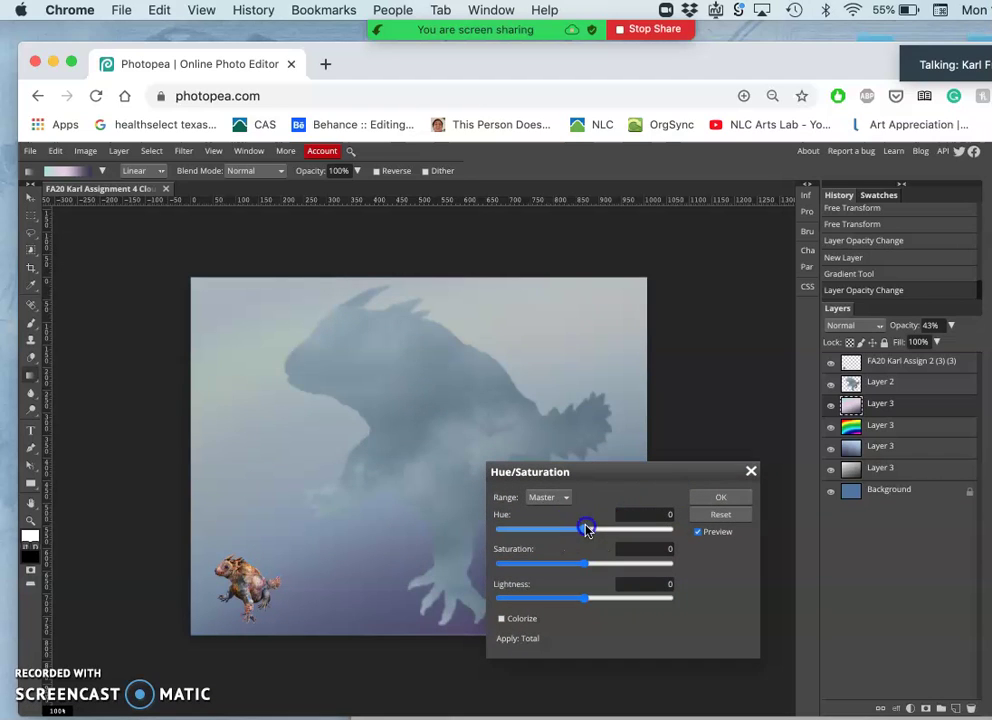